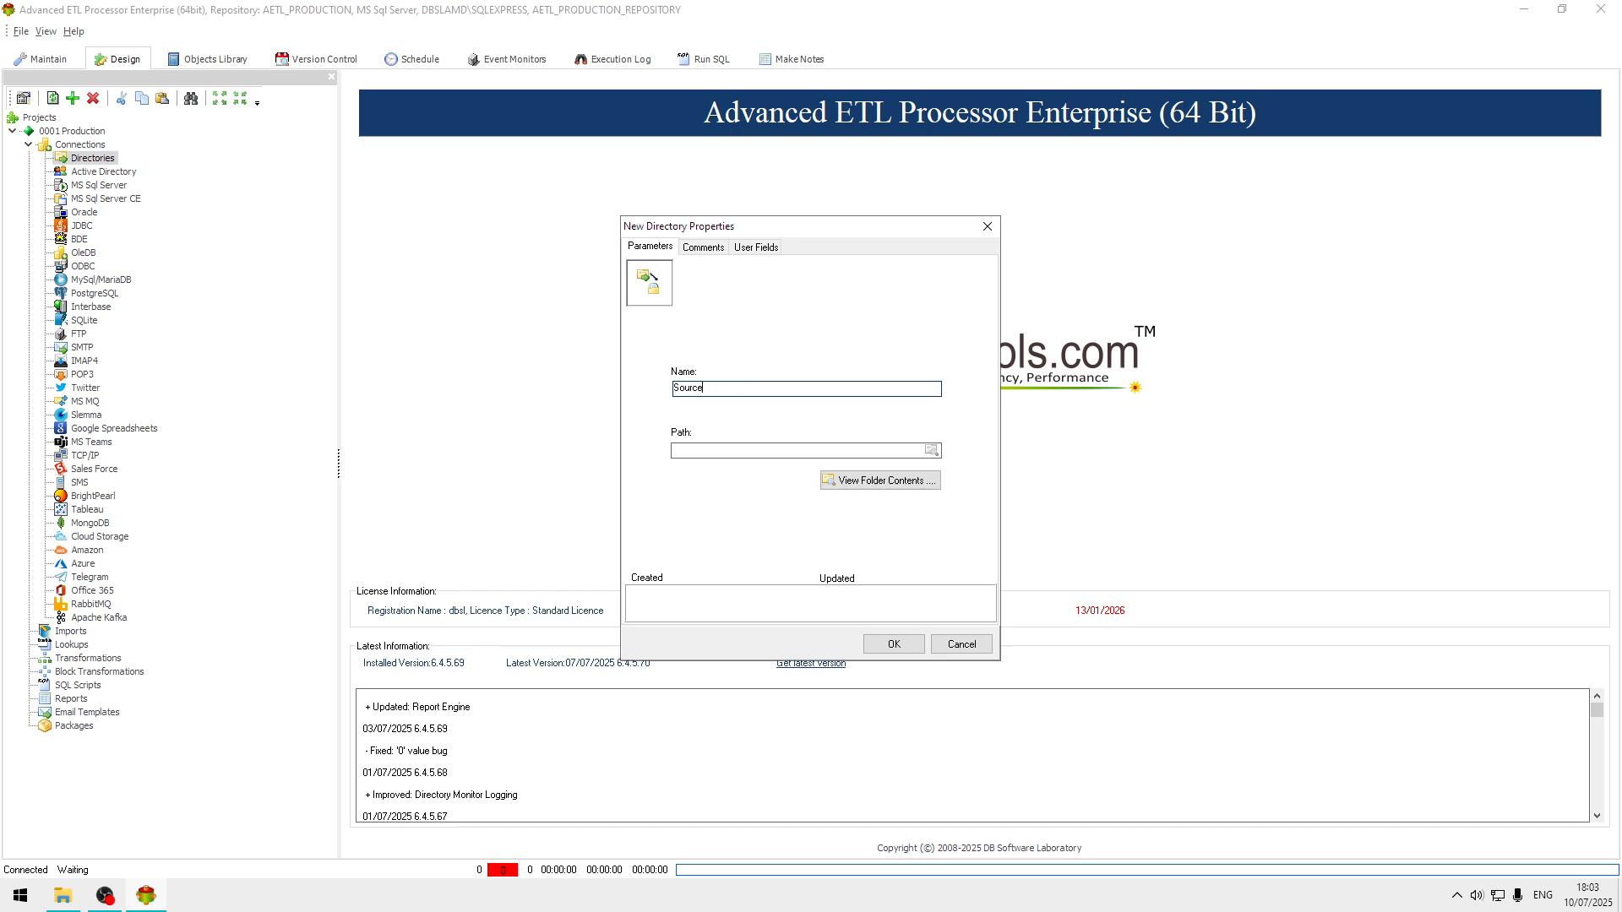
- Set the Source directory connection's path to C:\Data\Source and save the connection
{"action": "left_click", "coordinate": [931, 450]}
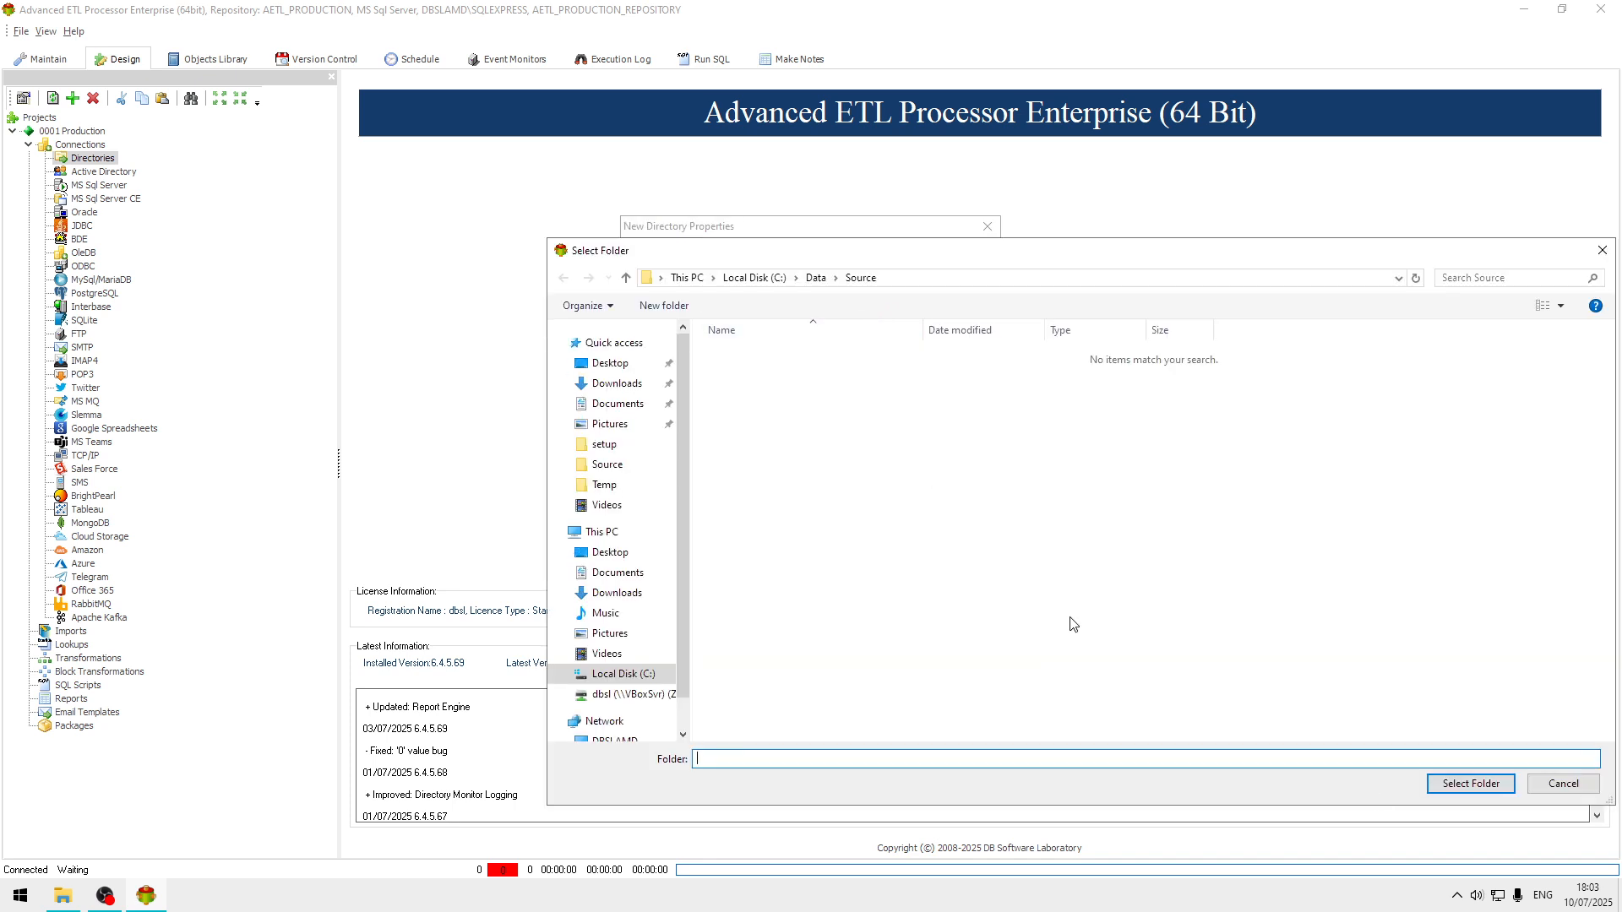
{"action": "left_click", "coordinate": [1467, 784]}
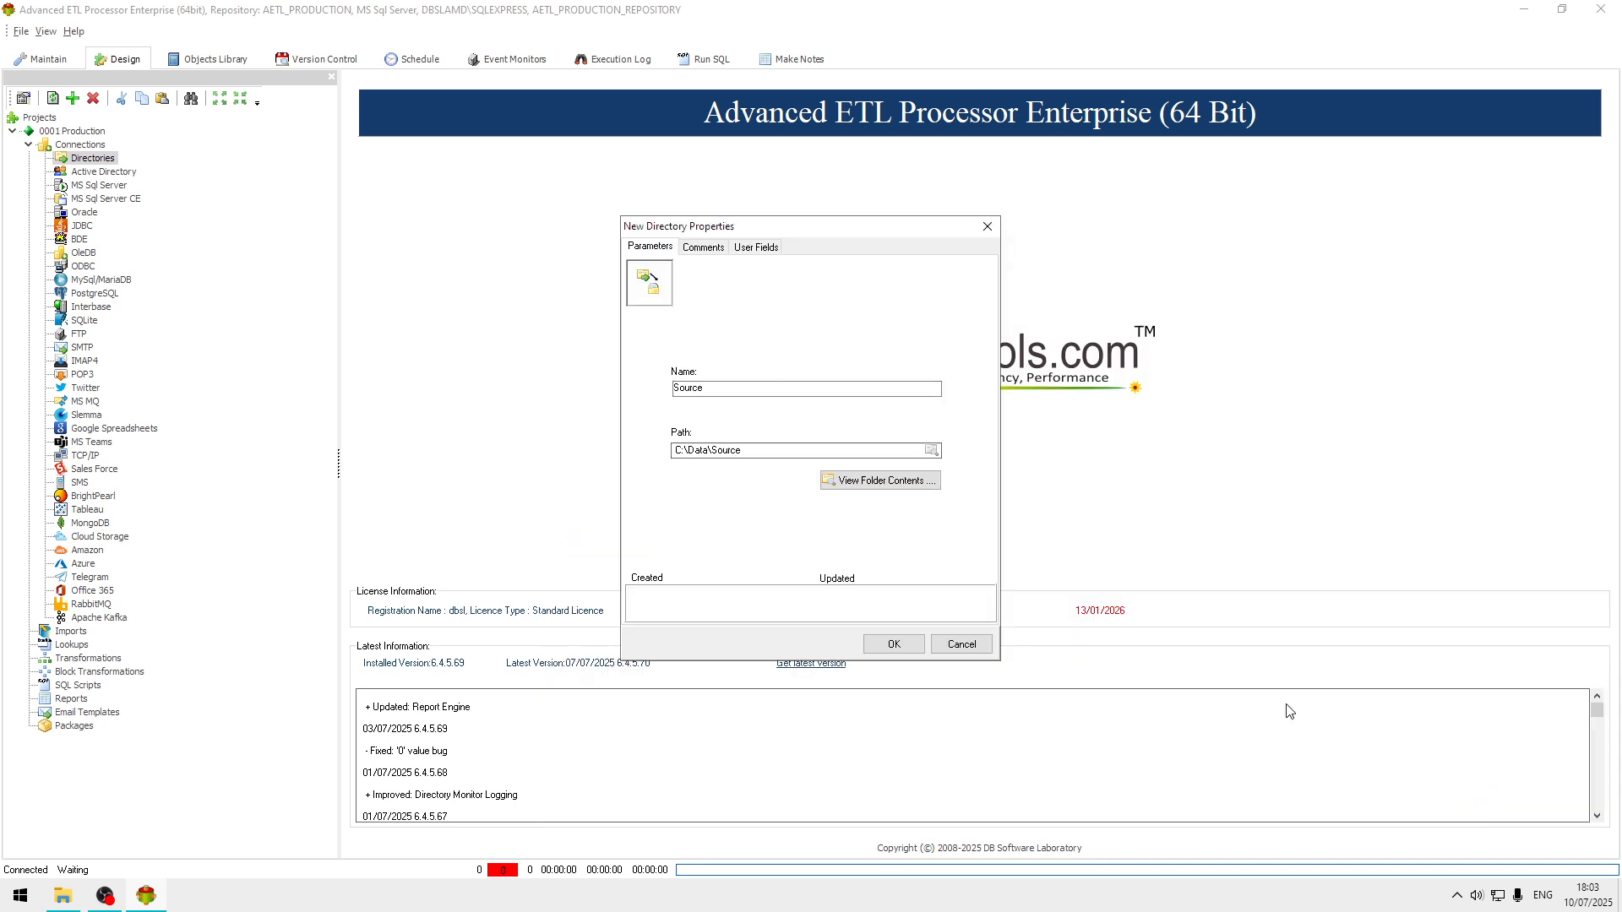
{"action": "left_click", "coordinate": [885, 648]}
- Create a second directory connection named Target that points to C:\Data\Target
{"action": "left_click", "coordinate": [90, 158]}
{"action": "right_click", "coordinate": [91, 158]}
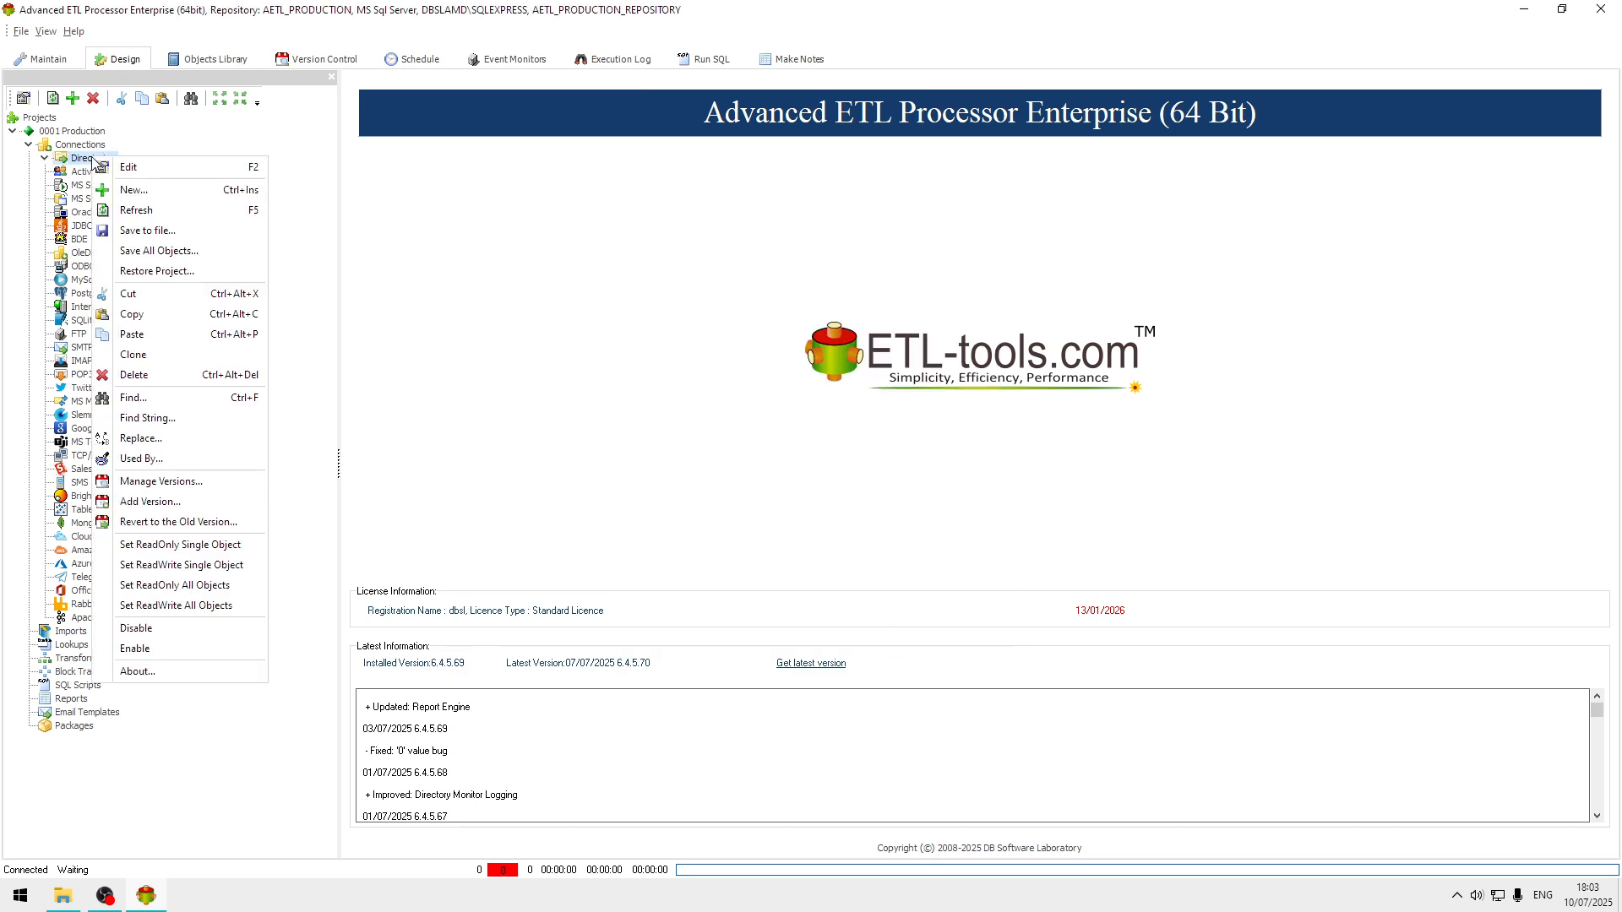
{"action": "left_click", "coordinate": [126, 190]}
{"action": "left_click", "coordinate": [737, 387]}
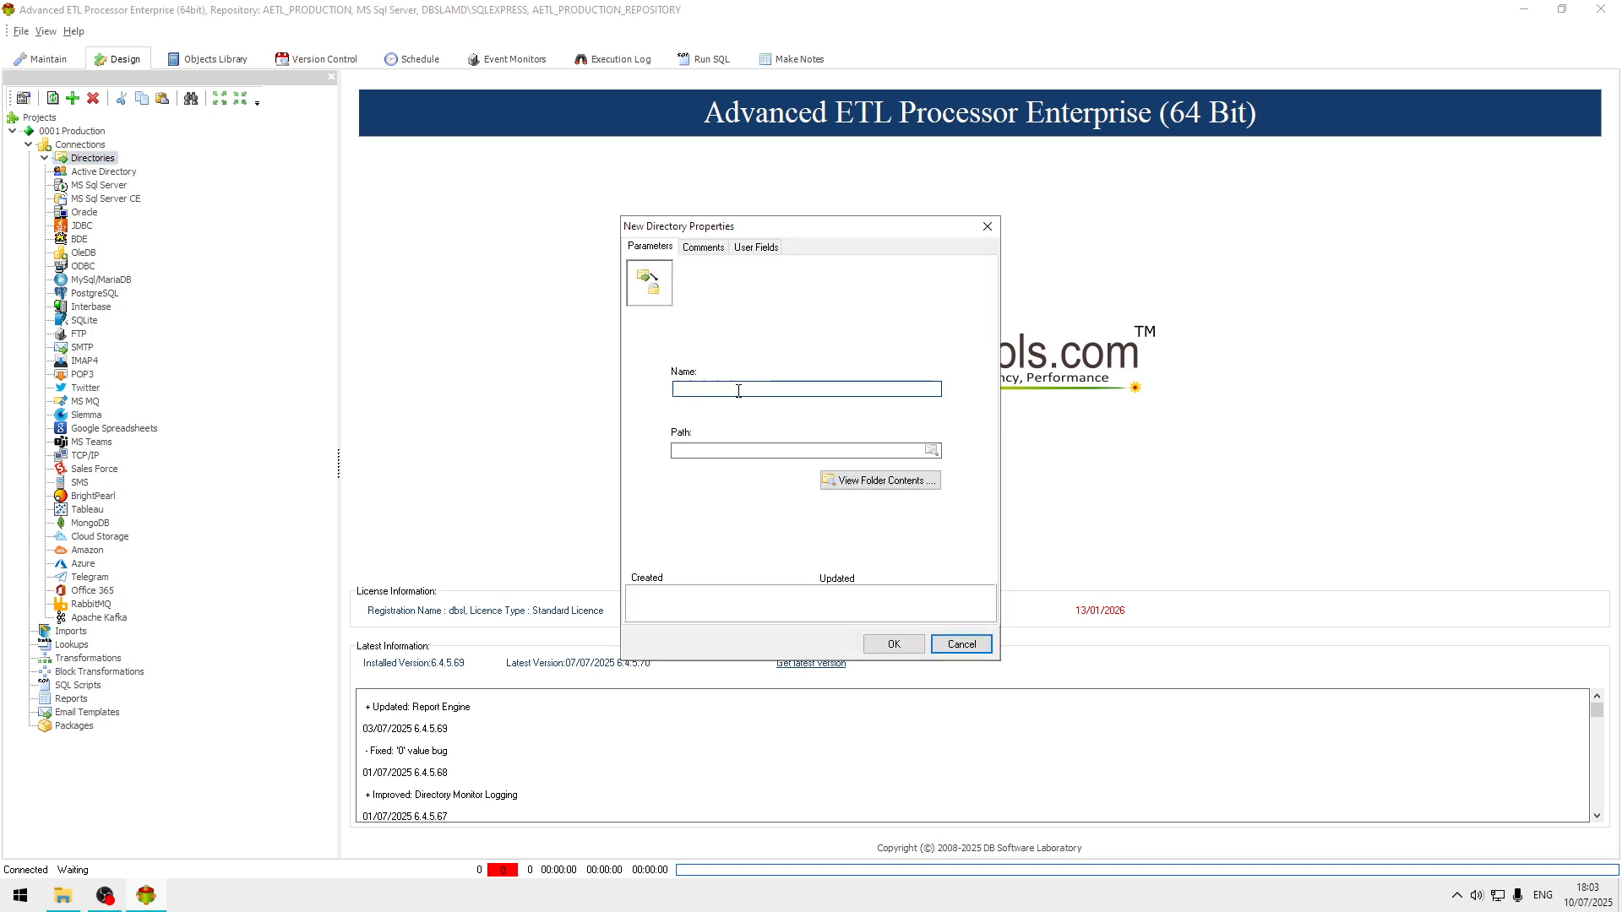
{"action": "type", "text": "Te"}
{"action": "left_click", "coordinate": [935, 453]}
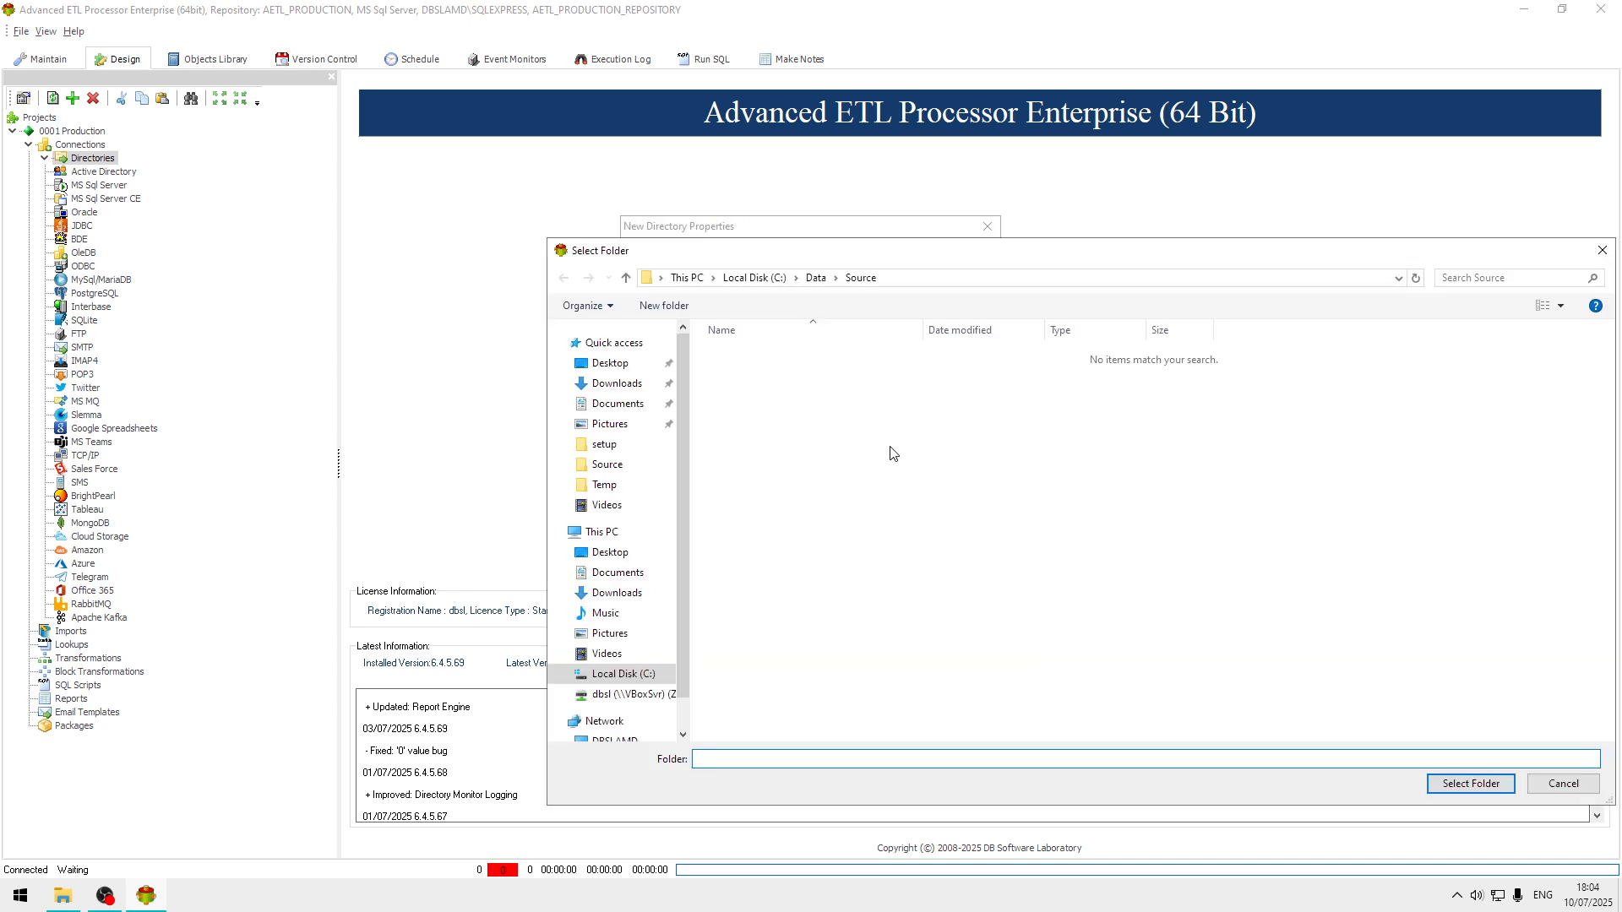
{"action": "left_click", "coordinate": [816, 278]}
{"action": "double_click", "coordinate": [738, 390]}
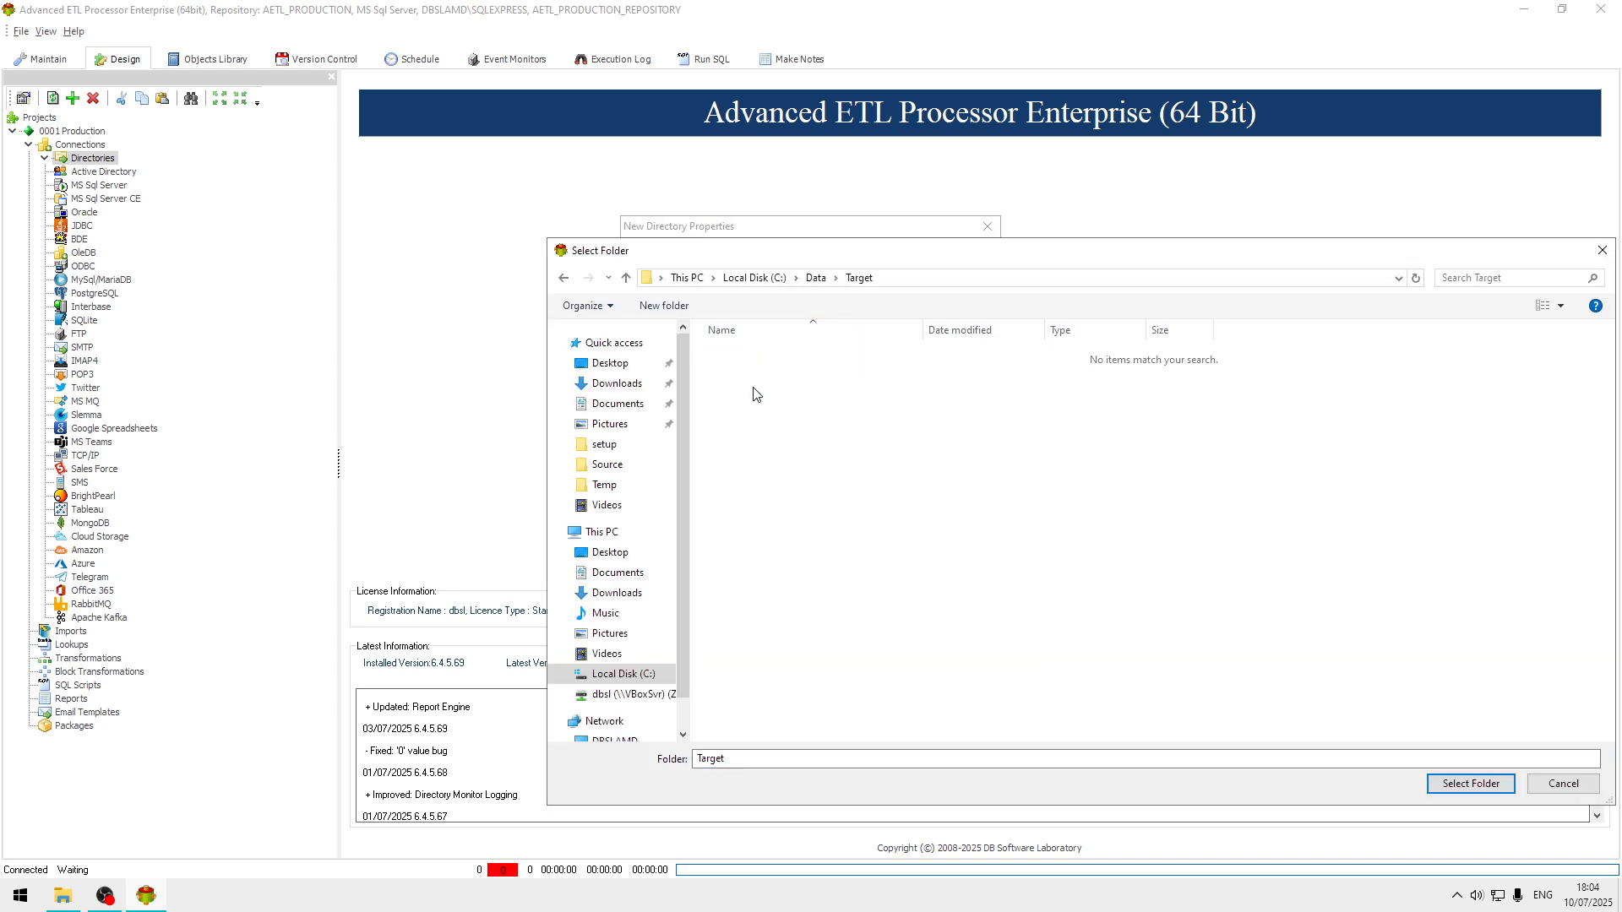
{"action": "left_click", "coordinate": [1474, 784]}
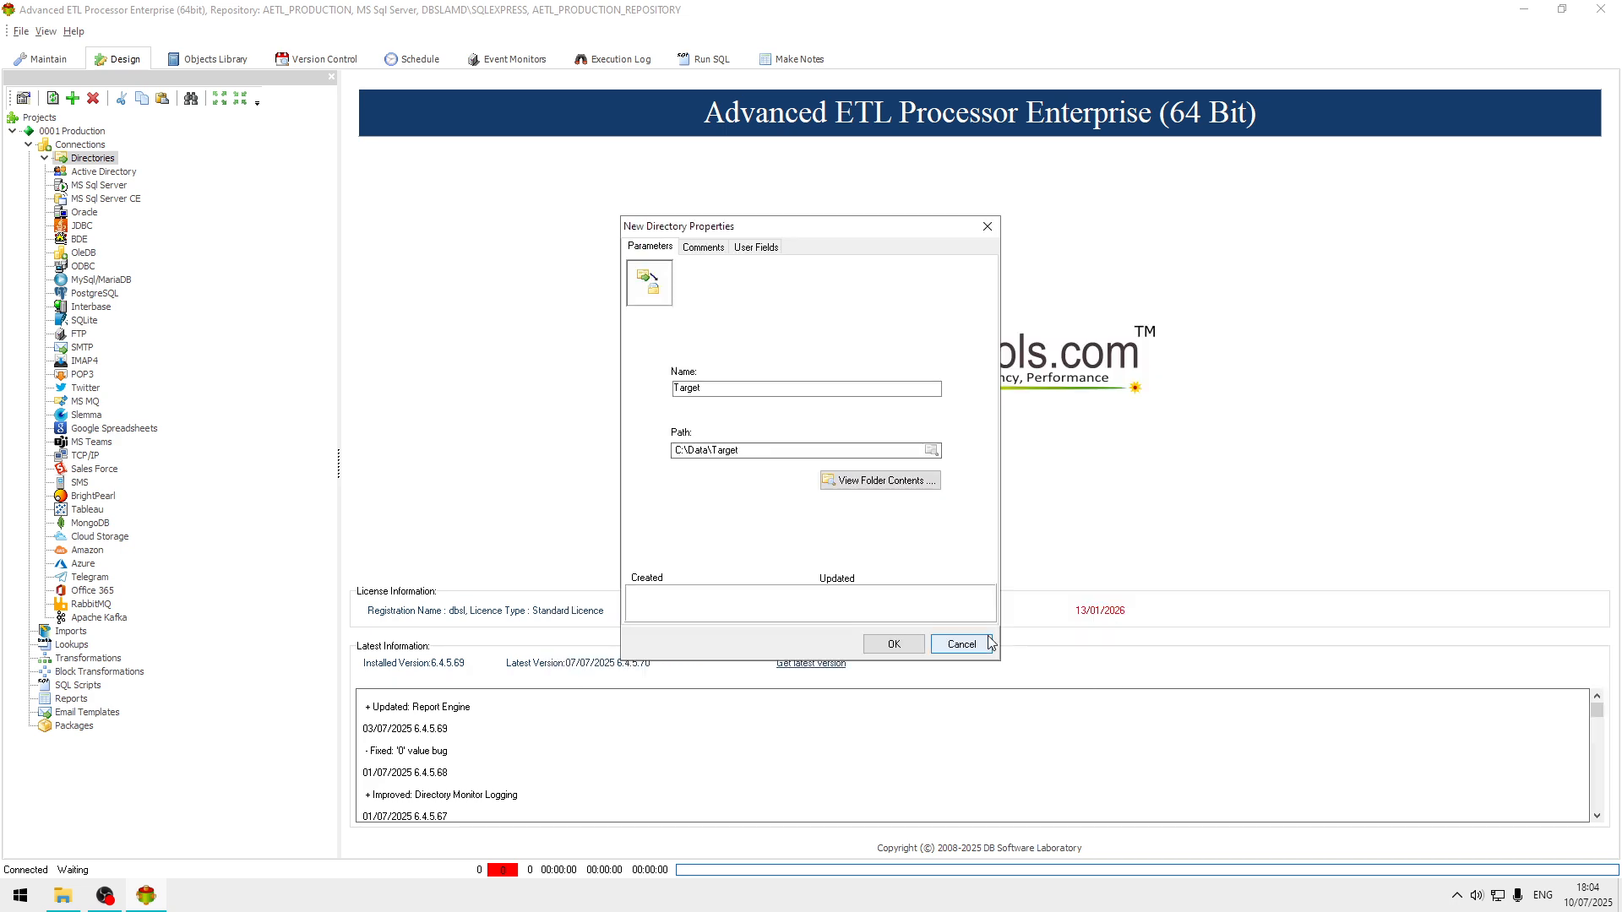
{"action": "left_click", "coordinate": [912, 648]}
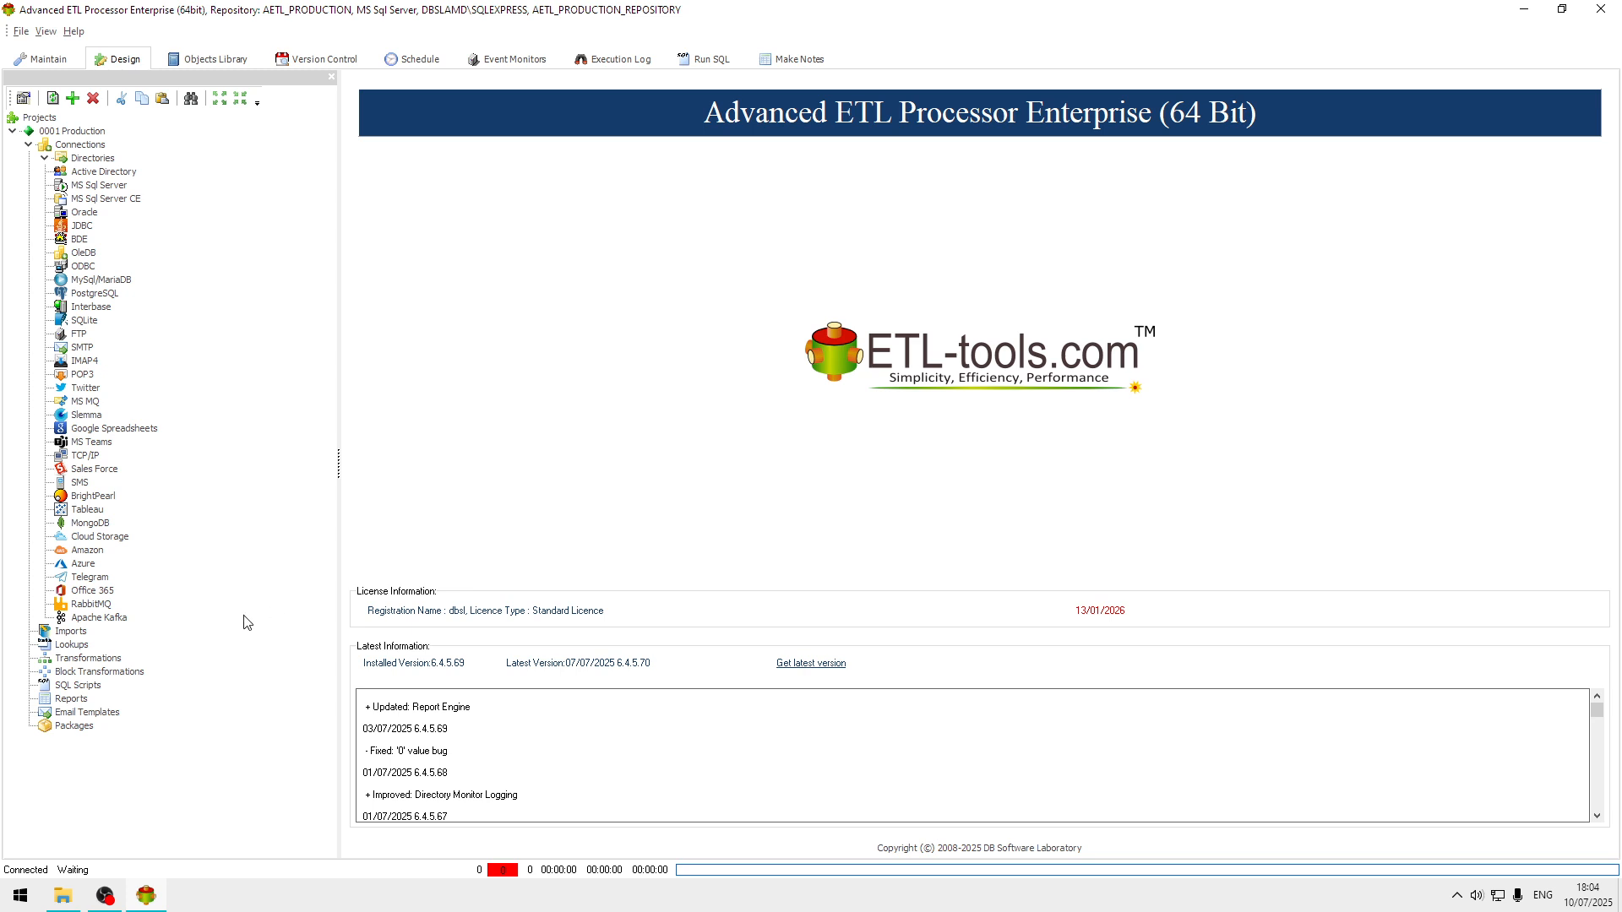
- Create a transformation group named Excel and refresh the project tree
{"action": "right_click", "coordinate": [99, 661]}
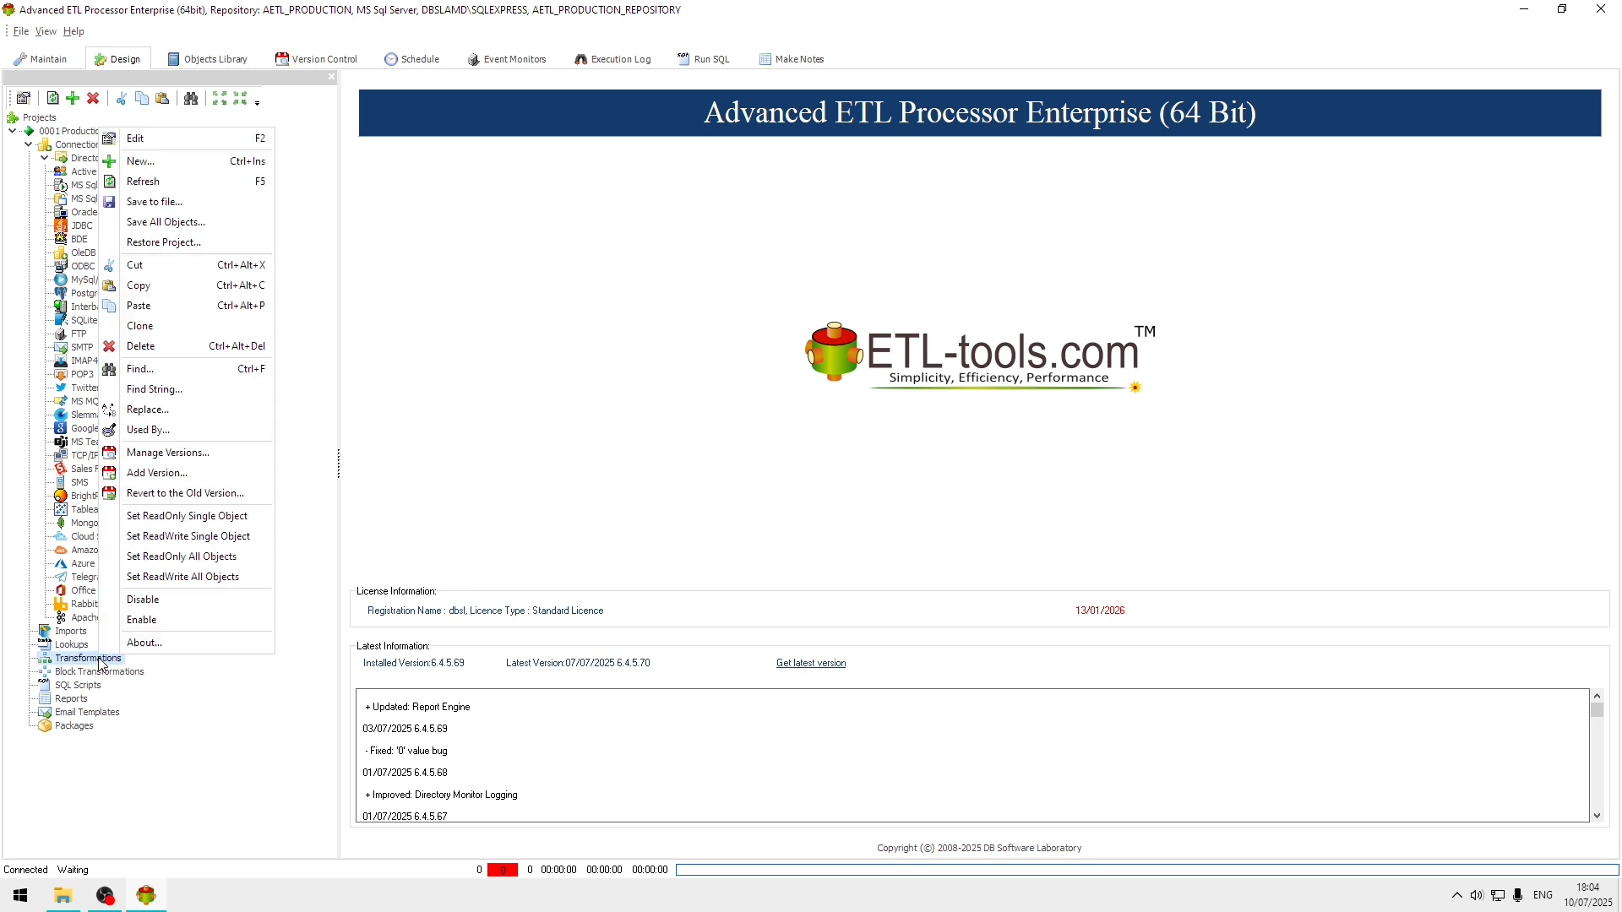
{"action": "left_click", "coordinate": [191, 162]}
{"action": "left_click", "coordinate": [763, 419]}
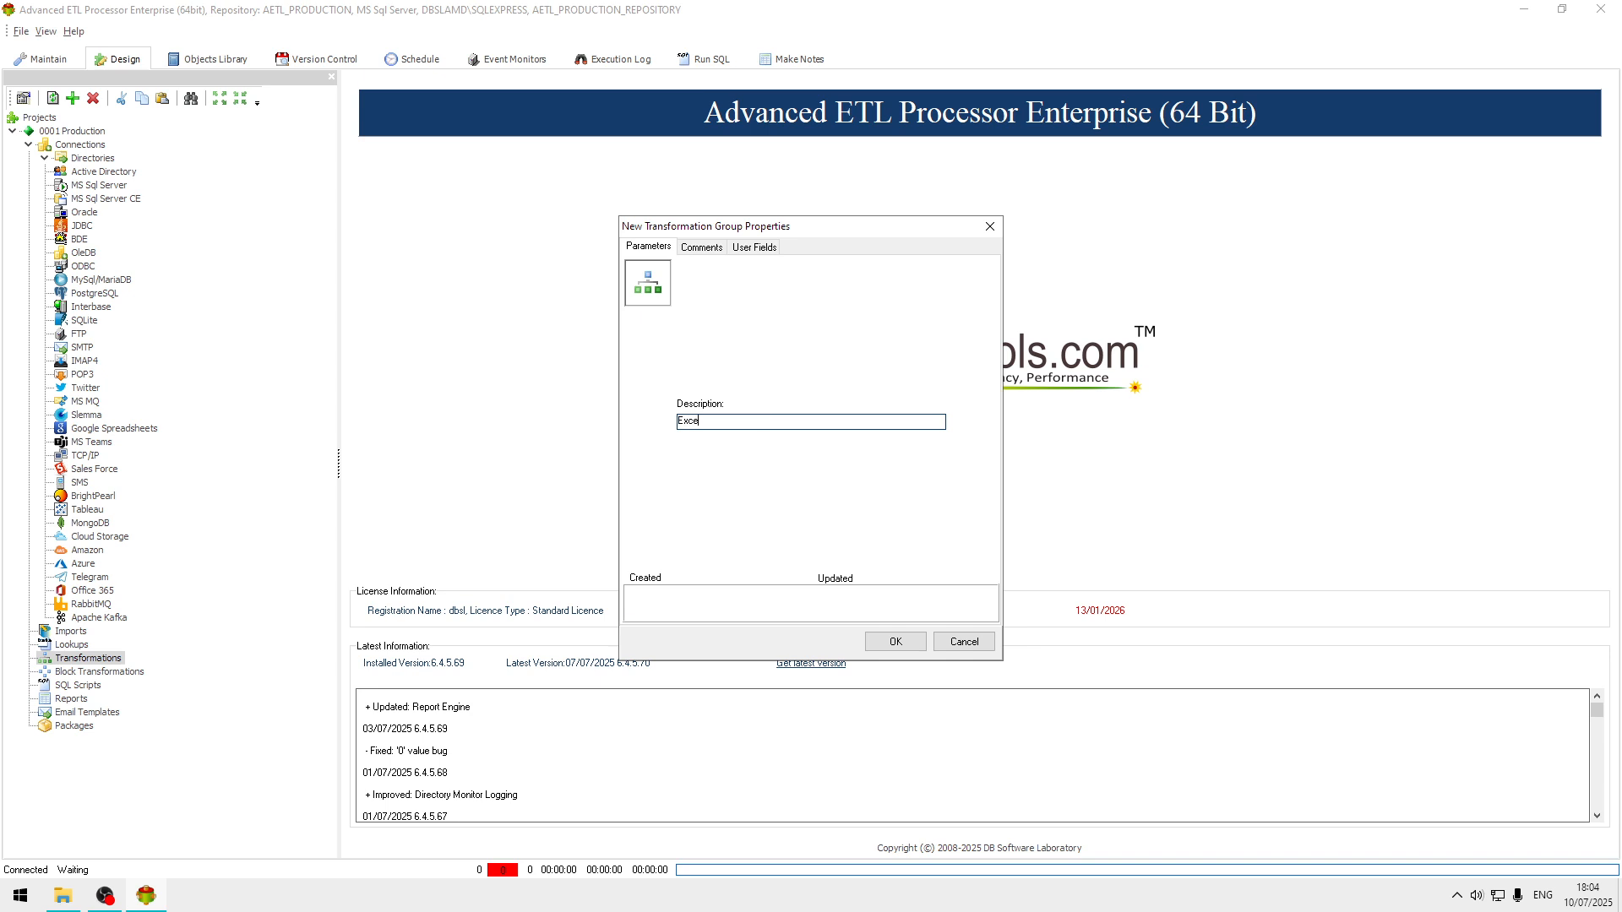
{"action": "left_click", "coordinate": [897, 643]}
{"action": "left_click", "coordinate": [33, 659]}
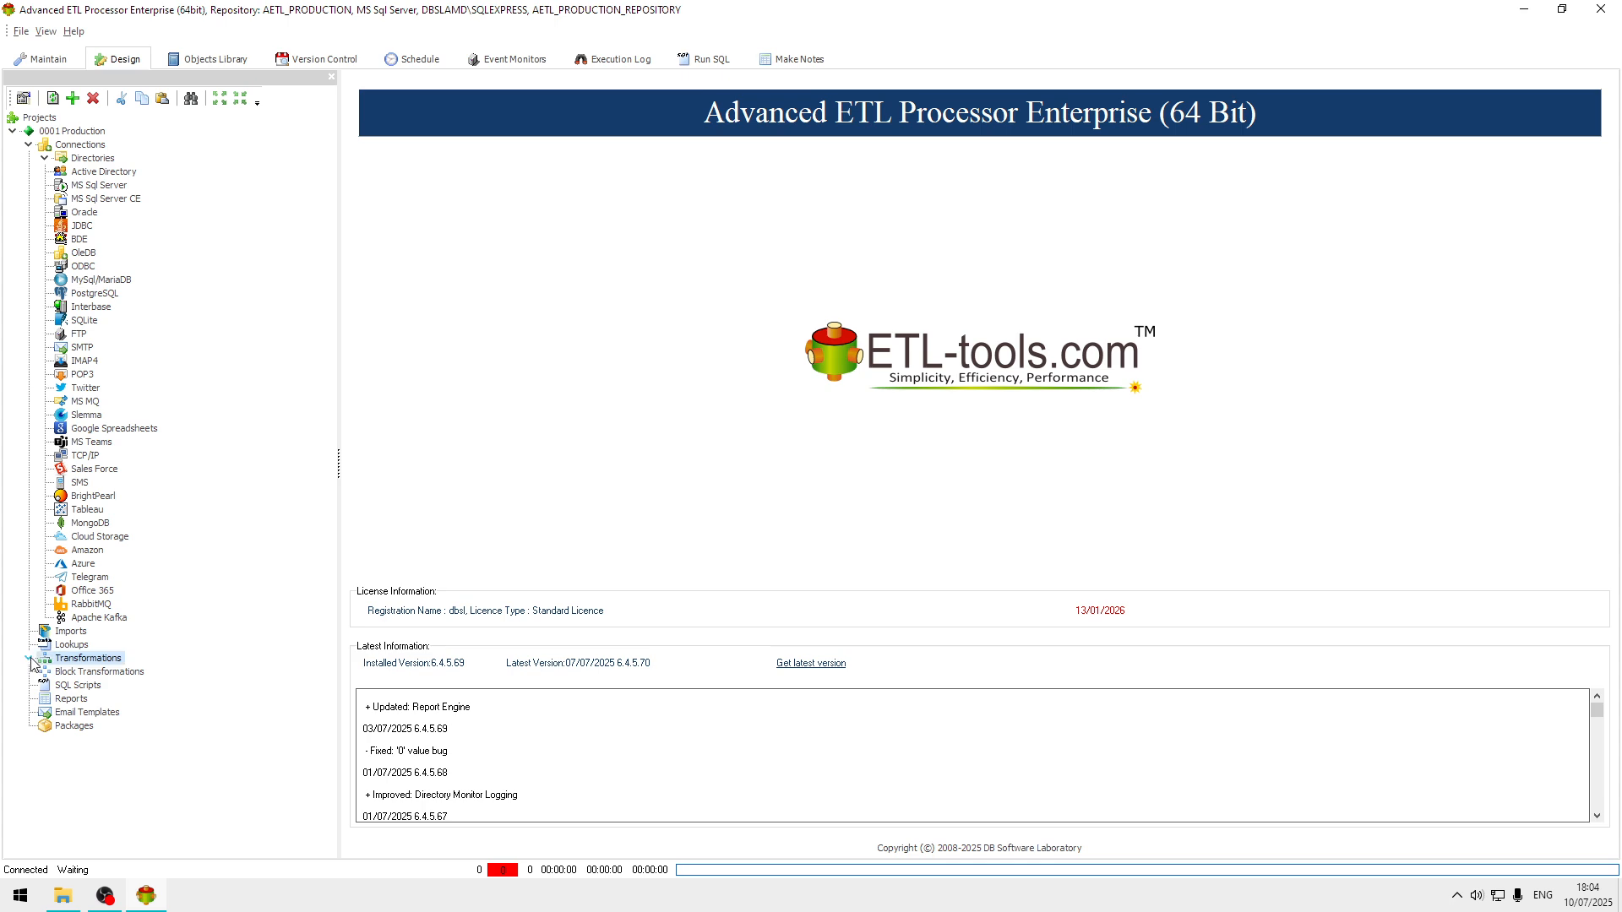
{"action": "left_click", "coordinate": [52, 98]}
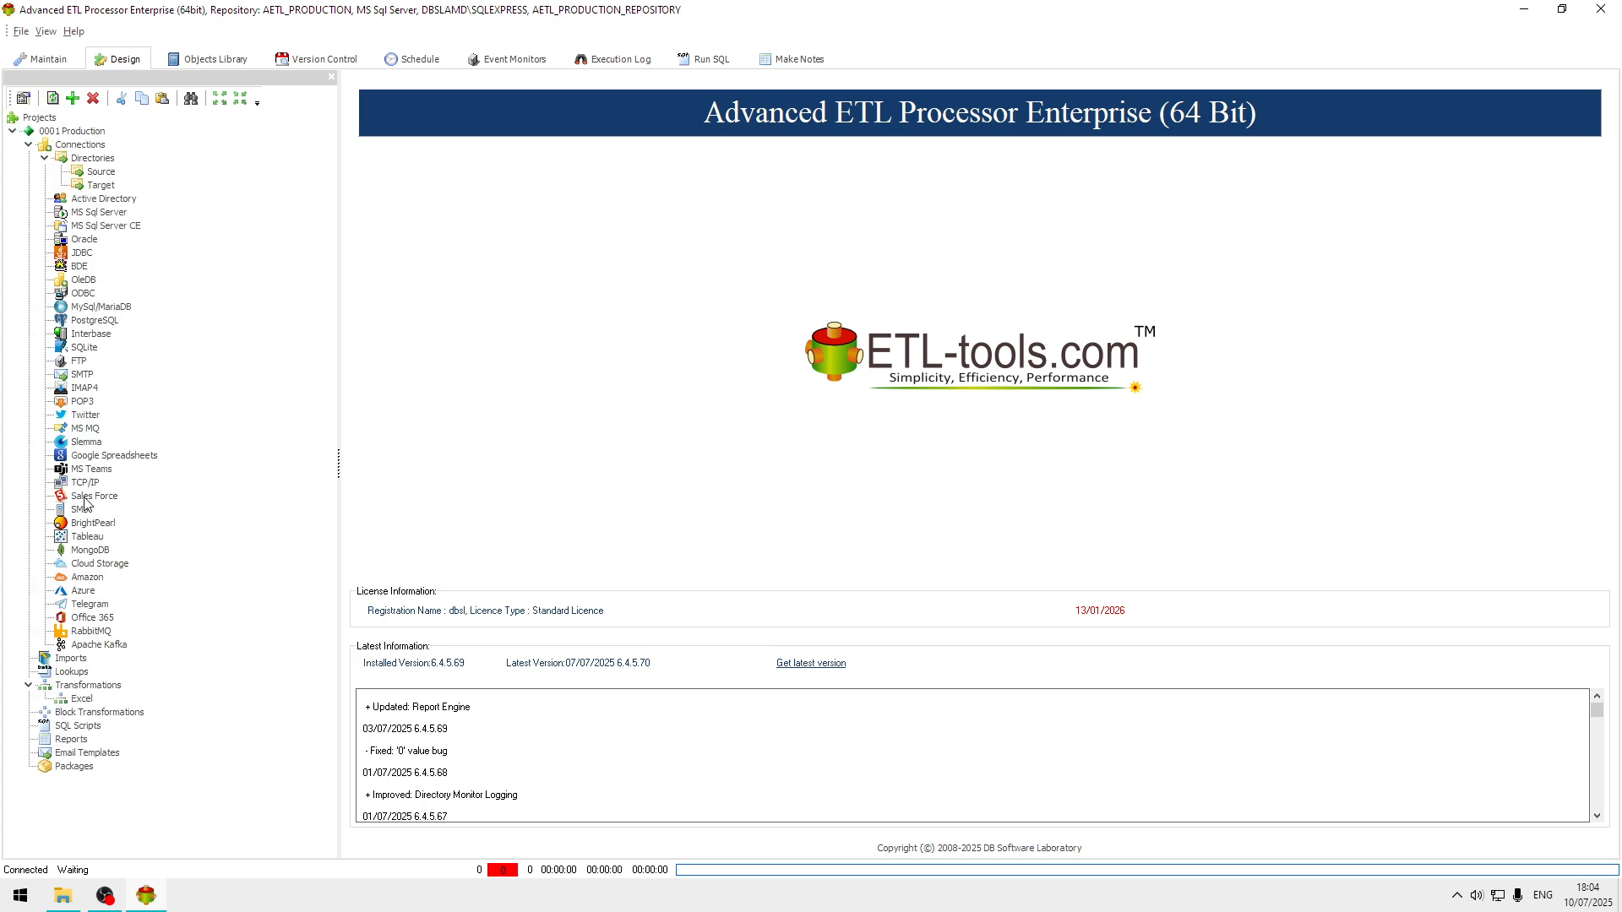
- Create a transformation named "Excel To File" inside the Excel group
{"action": "right_click", "coordinate": [85, 700]}
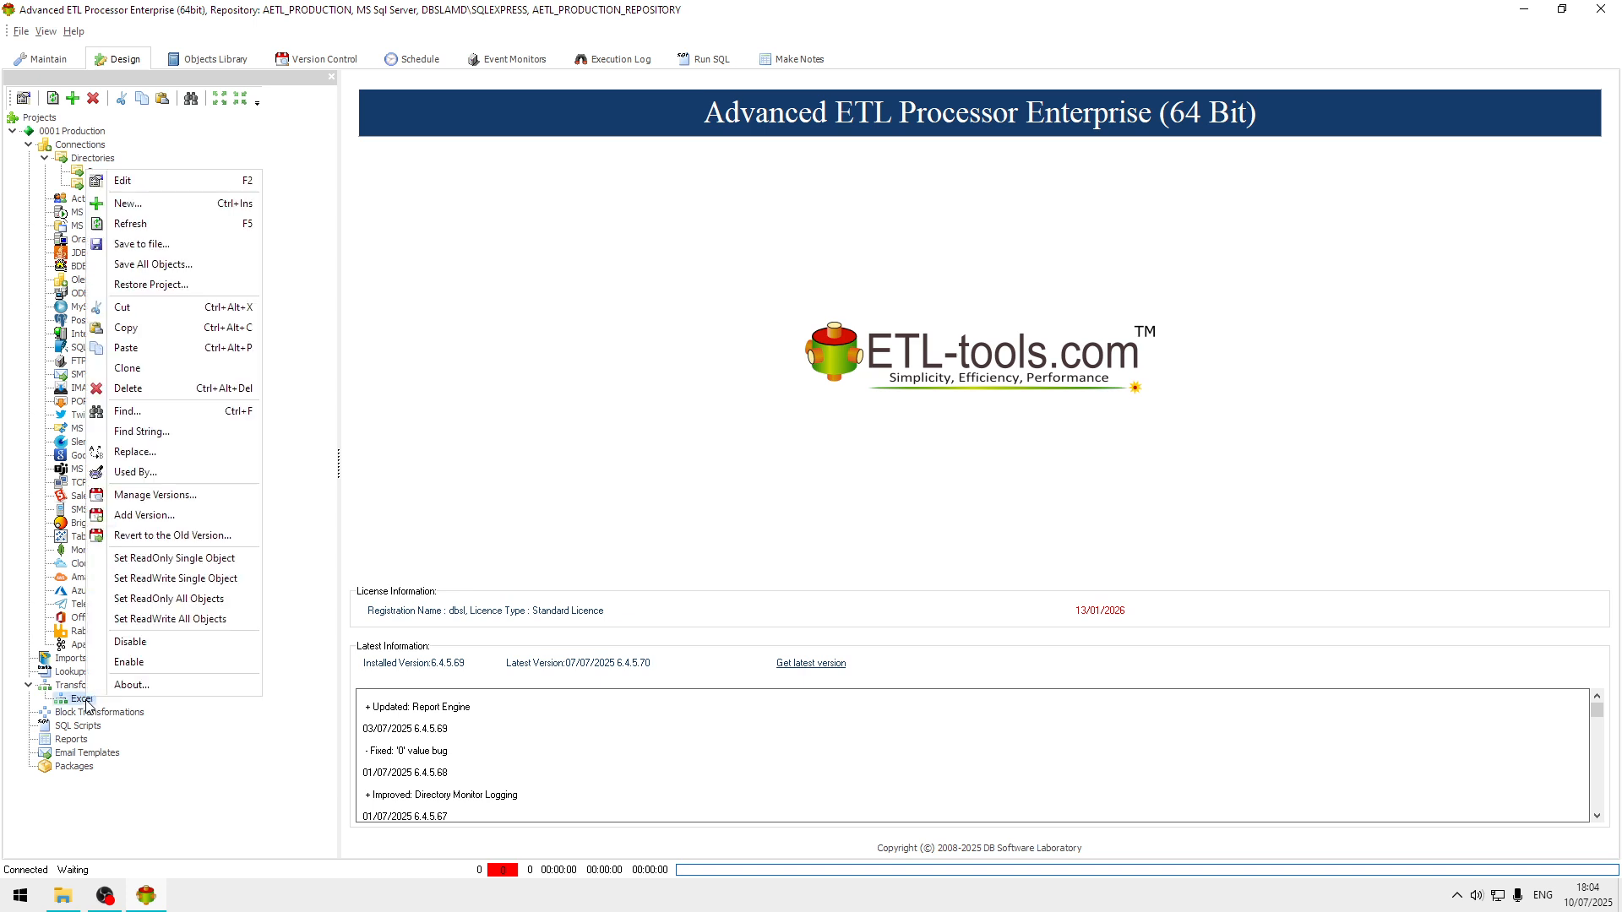
{"action": "left_click", "coordinate": [128, 204]}
{"action": "left_click", "coordinate": [721, 421]}
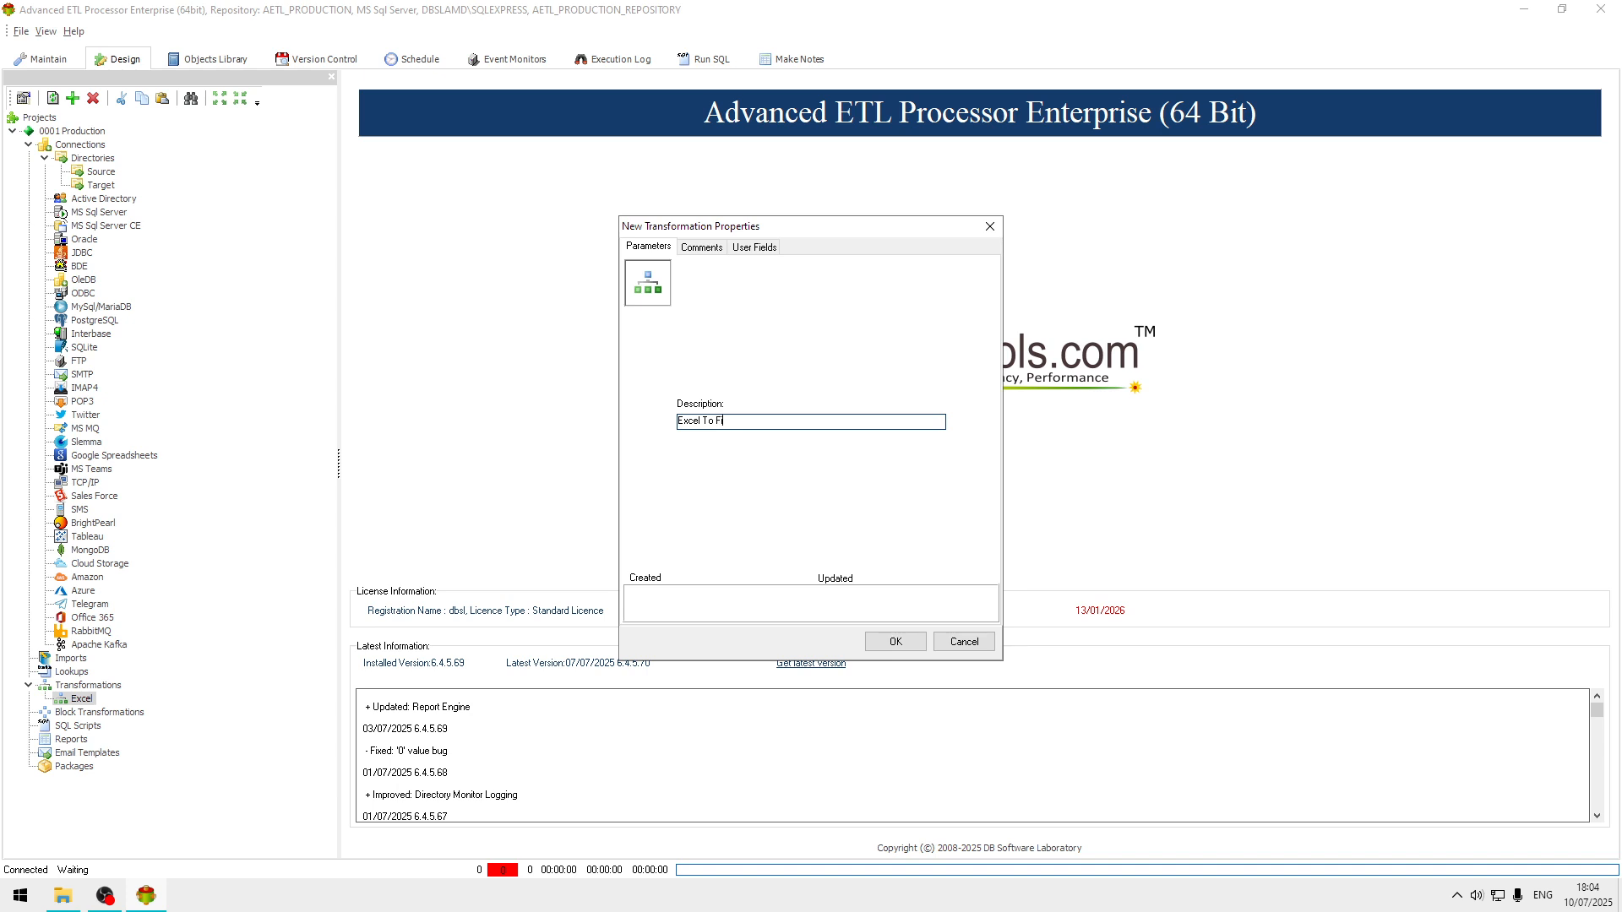
{"action": "left_click", "coordinate": [895, 642]}
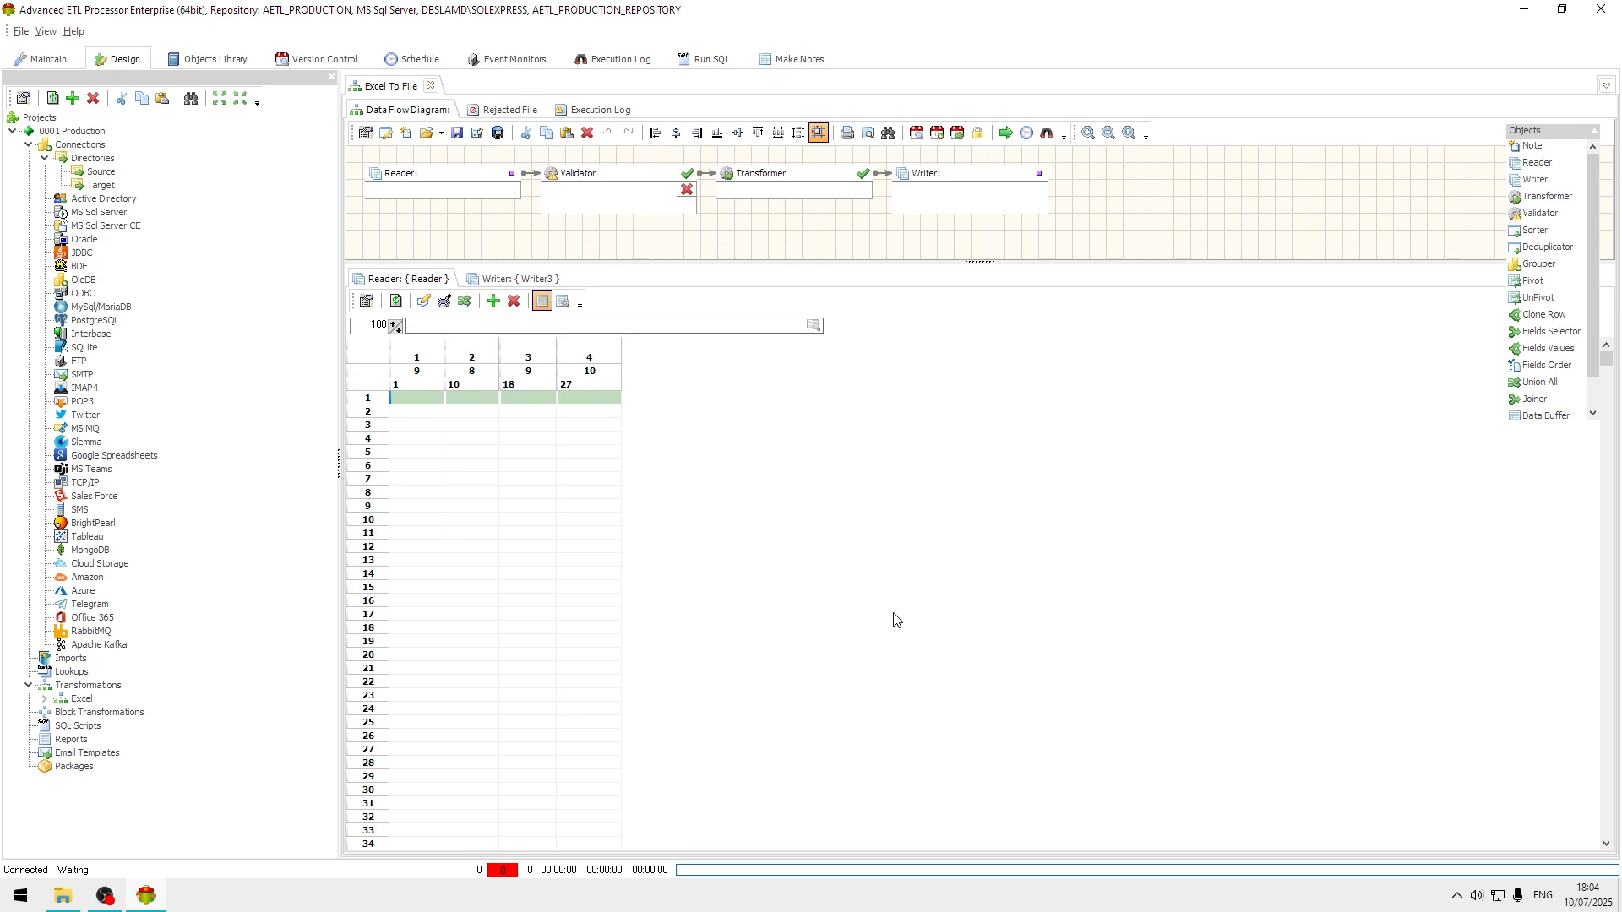
- Remove the Validator from the data flow and place the Transformer between the Reader and the Writer, linked to both
{"action": "left_click", "coordinate": [625, 186]}
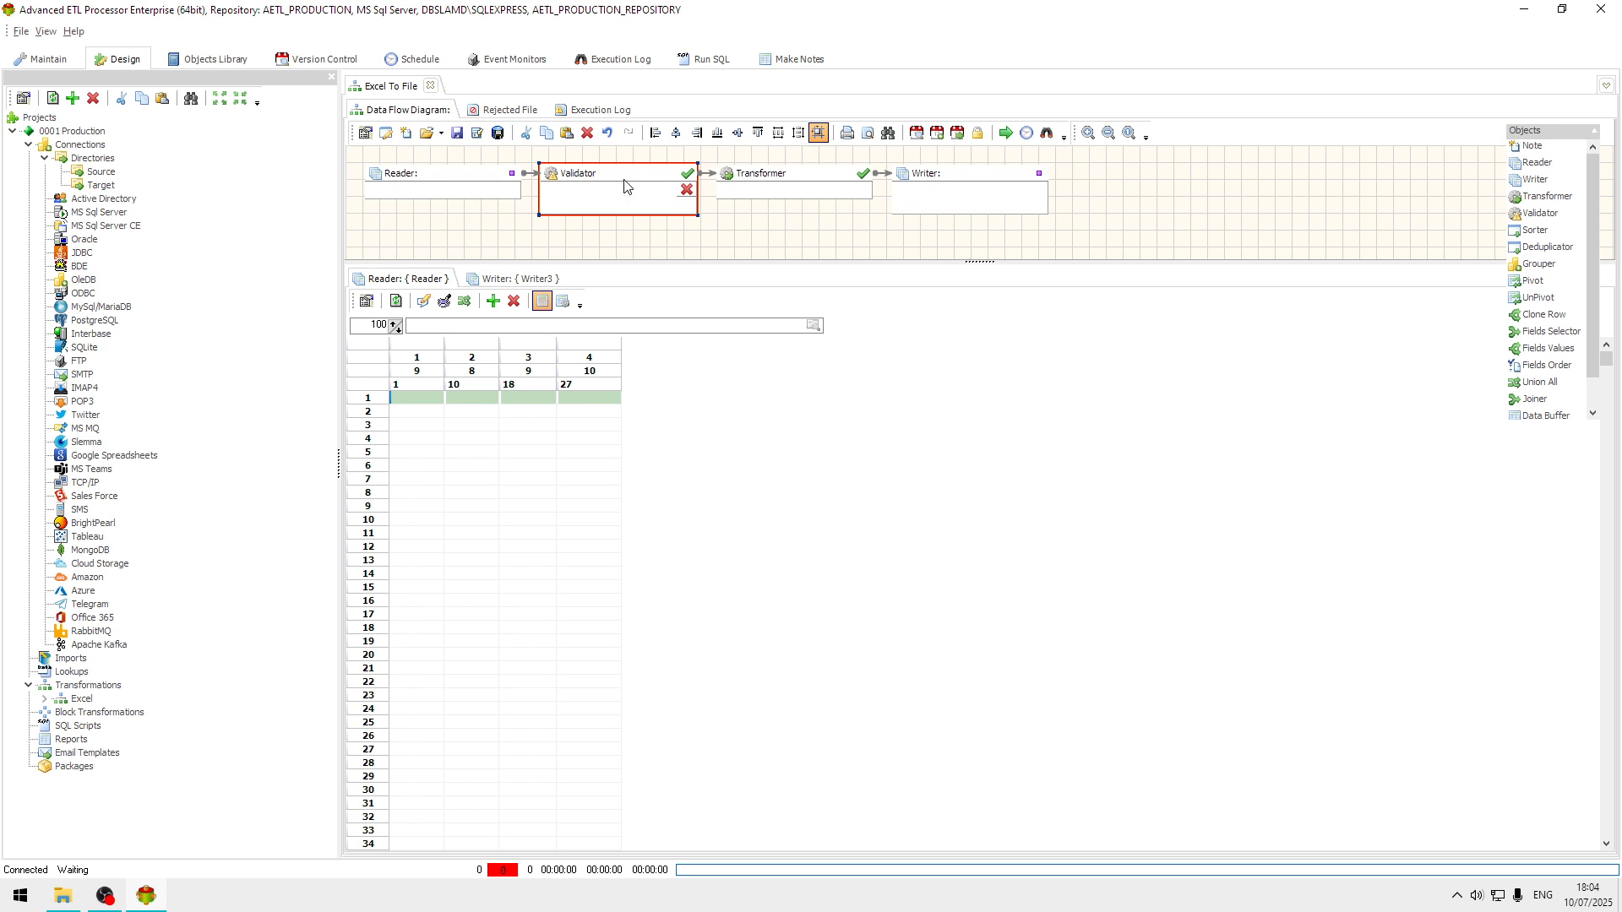
{"action": "key", "text": "ctrl+z"}
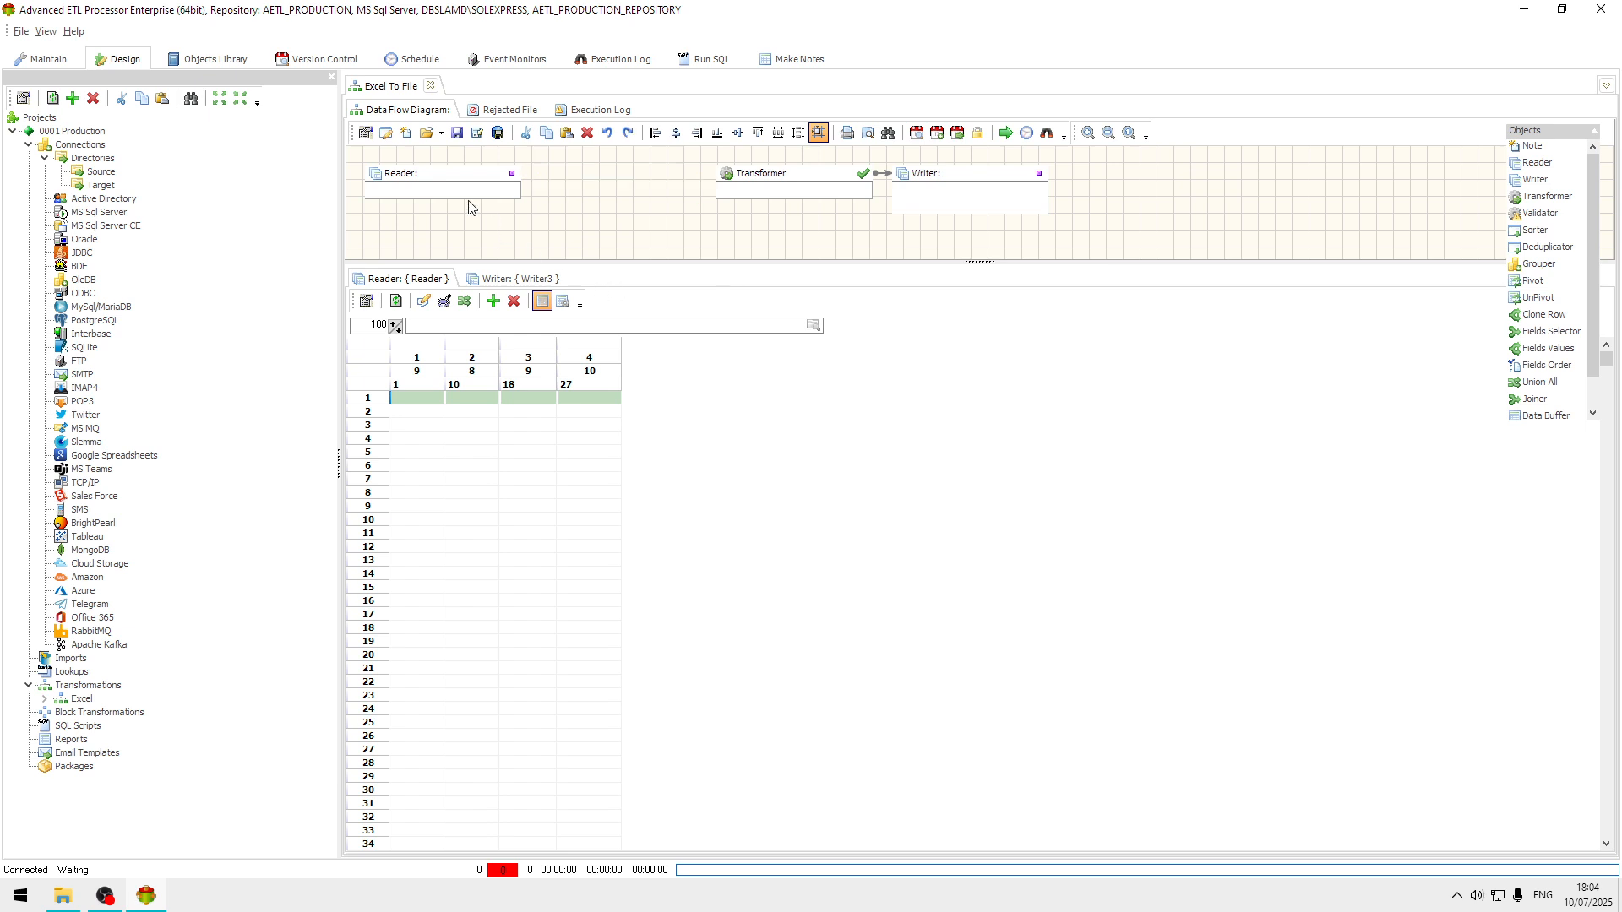
{"action": "left_click_drag", "start_coordinate": [727, 180], "coordinate": [677, 192]}
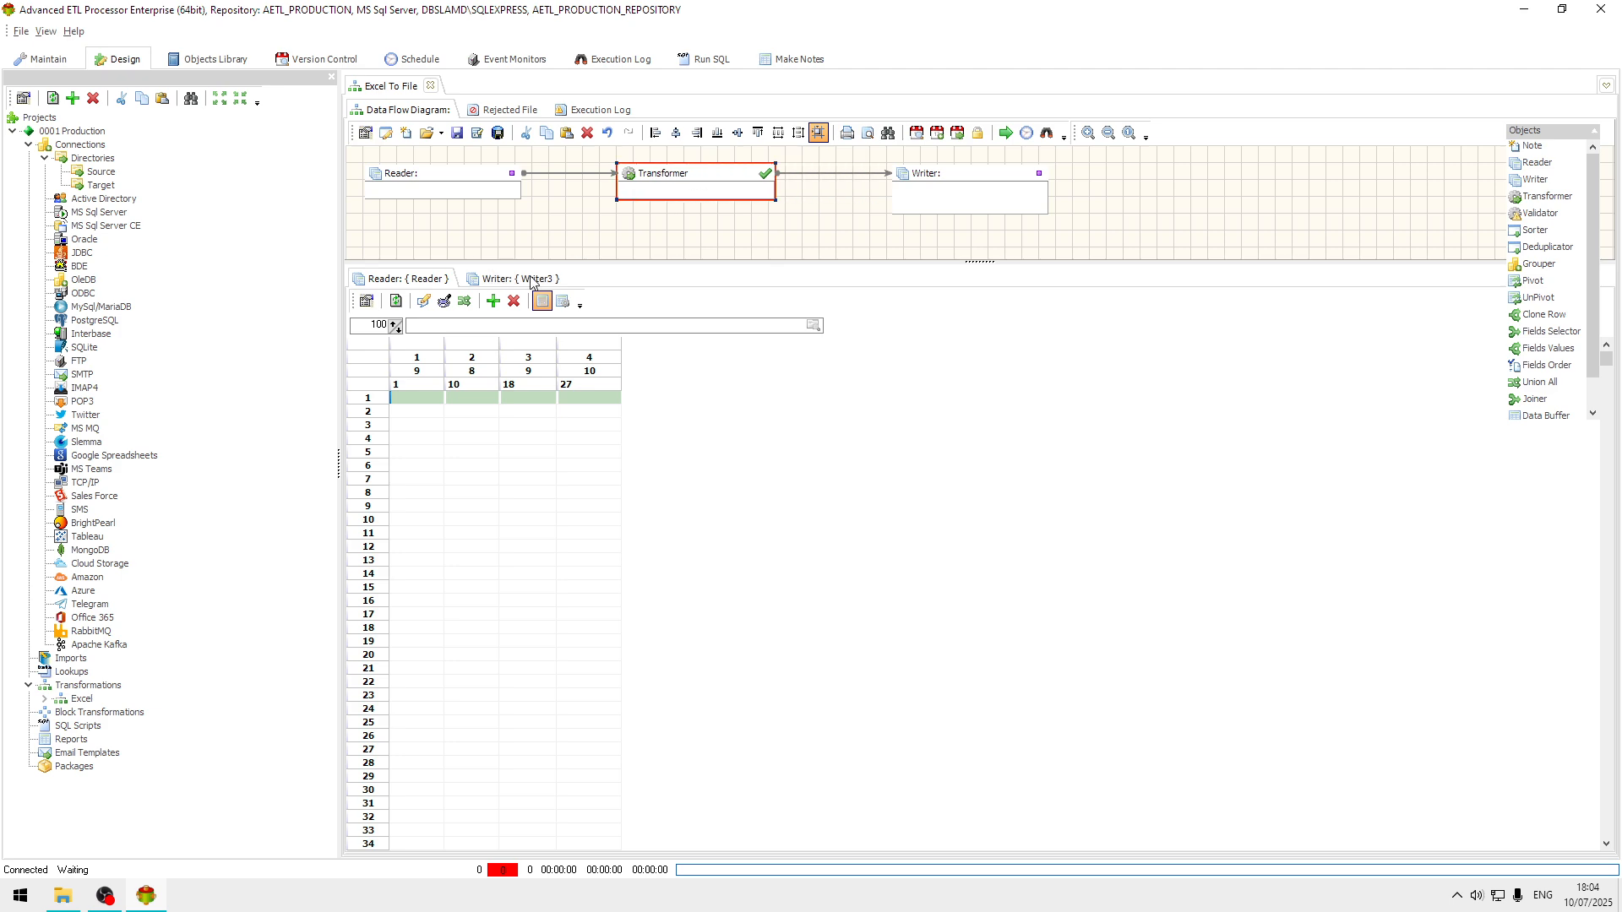
- Set the Reader's data source type to Excel File(s) and its connection to Source
{"action": "left_click", "coordinate": [367, 305]}
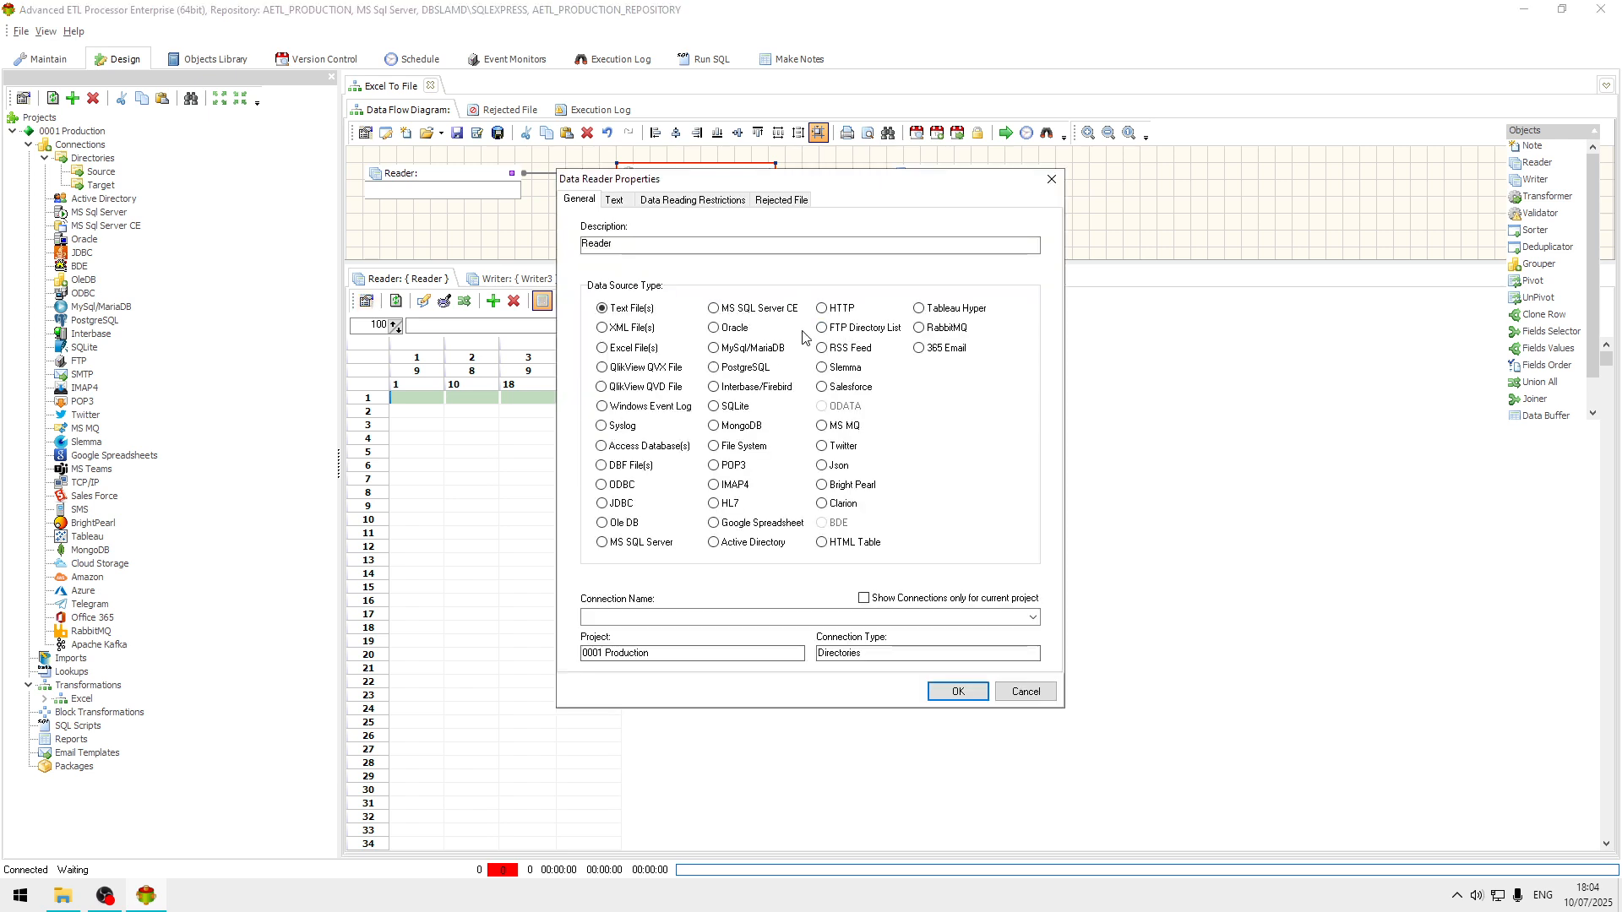
{"action": "left_click", "coordinate": [625, 352]}
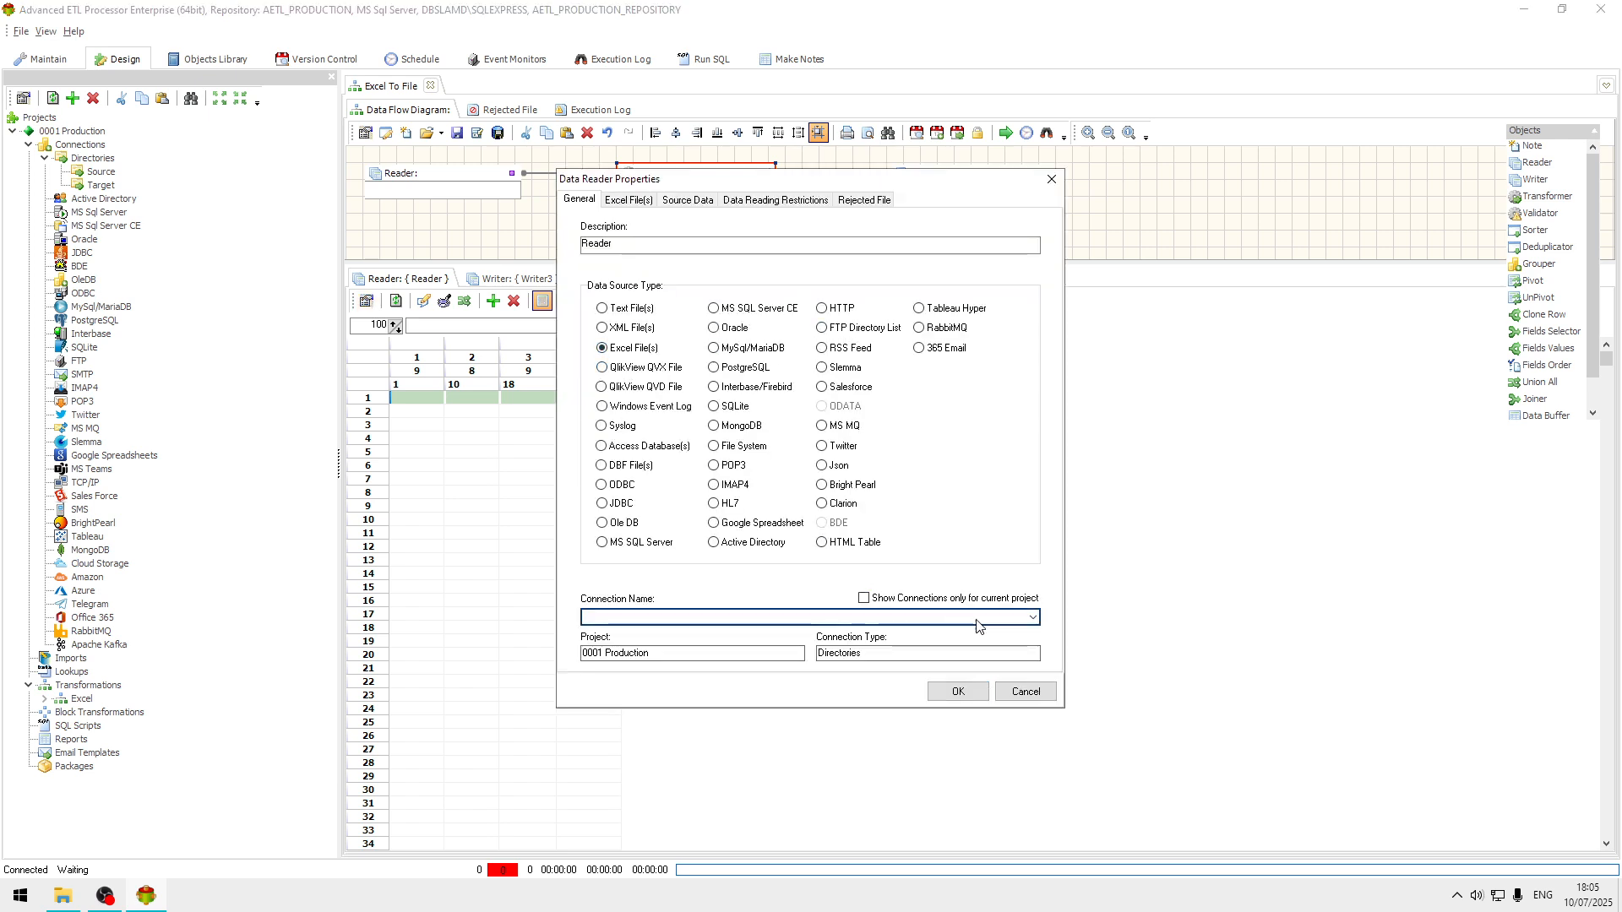
{"action": "left_click", "coordinate": [1033, 618]}
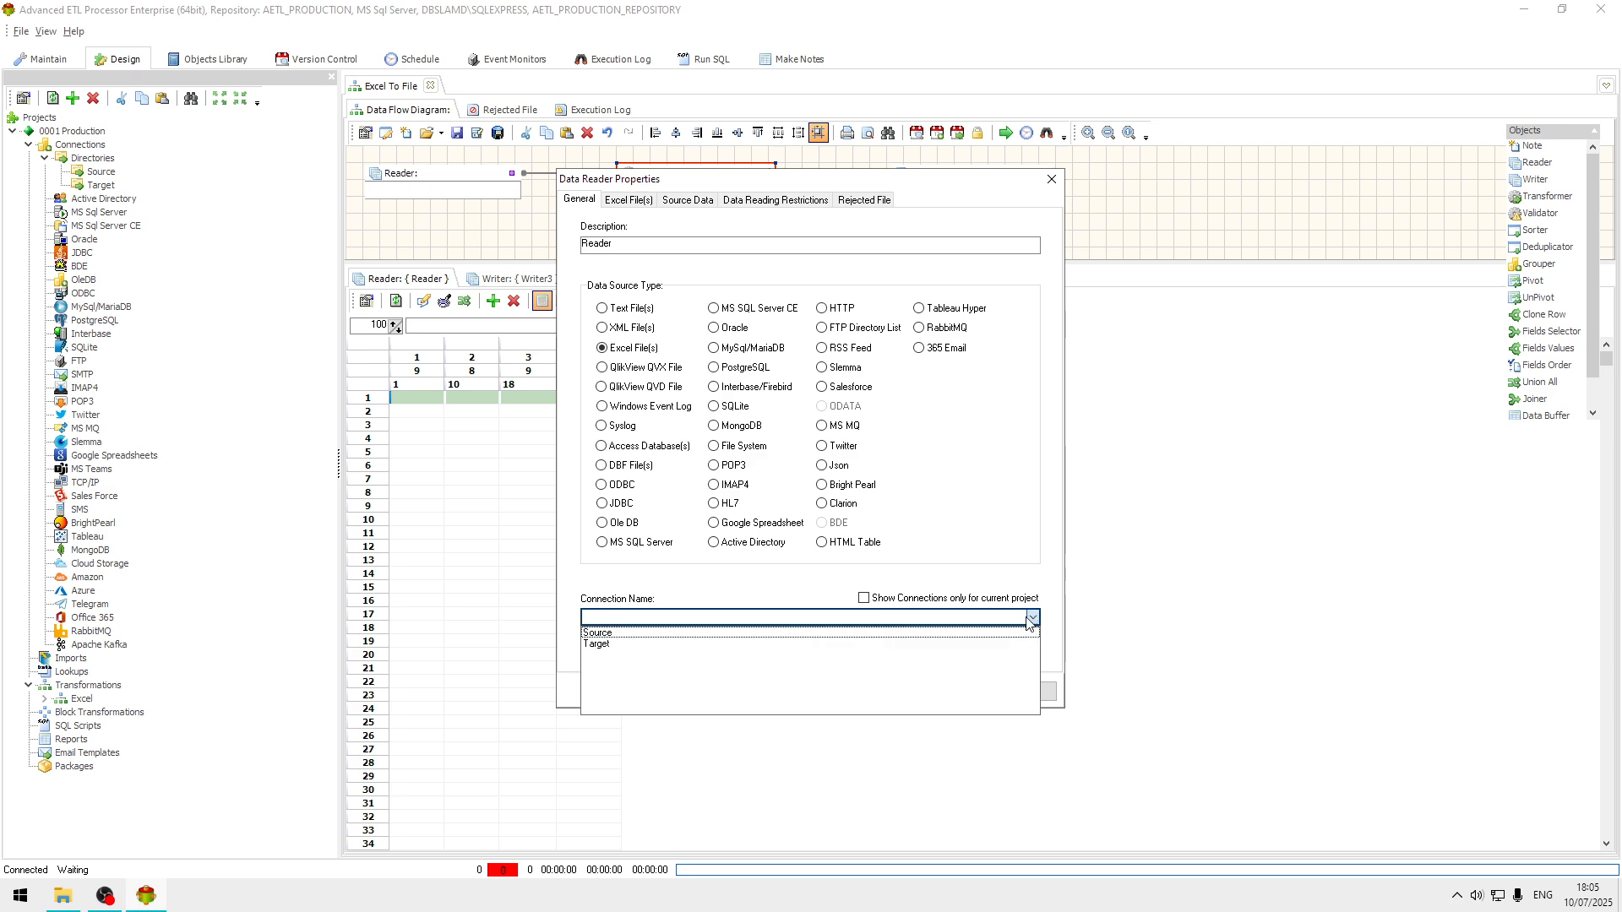
{"action": "left_click", "coordinate": [600, 637]}
- Choose leads-100000.xlsx from C:\Data\Source as the Reader's Excel file
{"action": "left_click", "coordinate": [628, 199]}
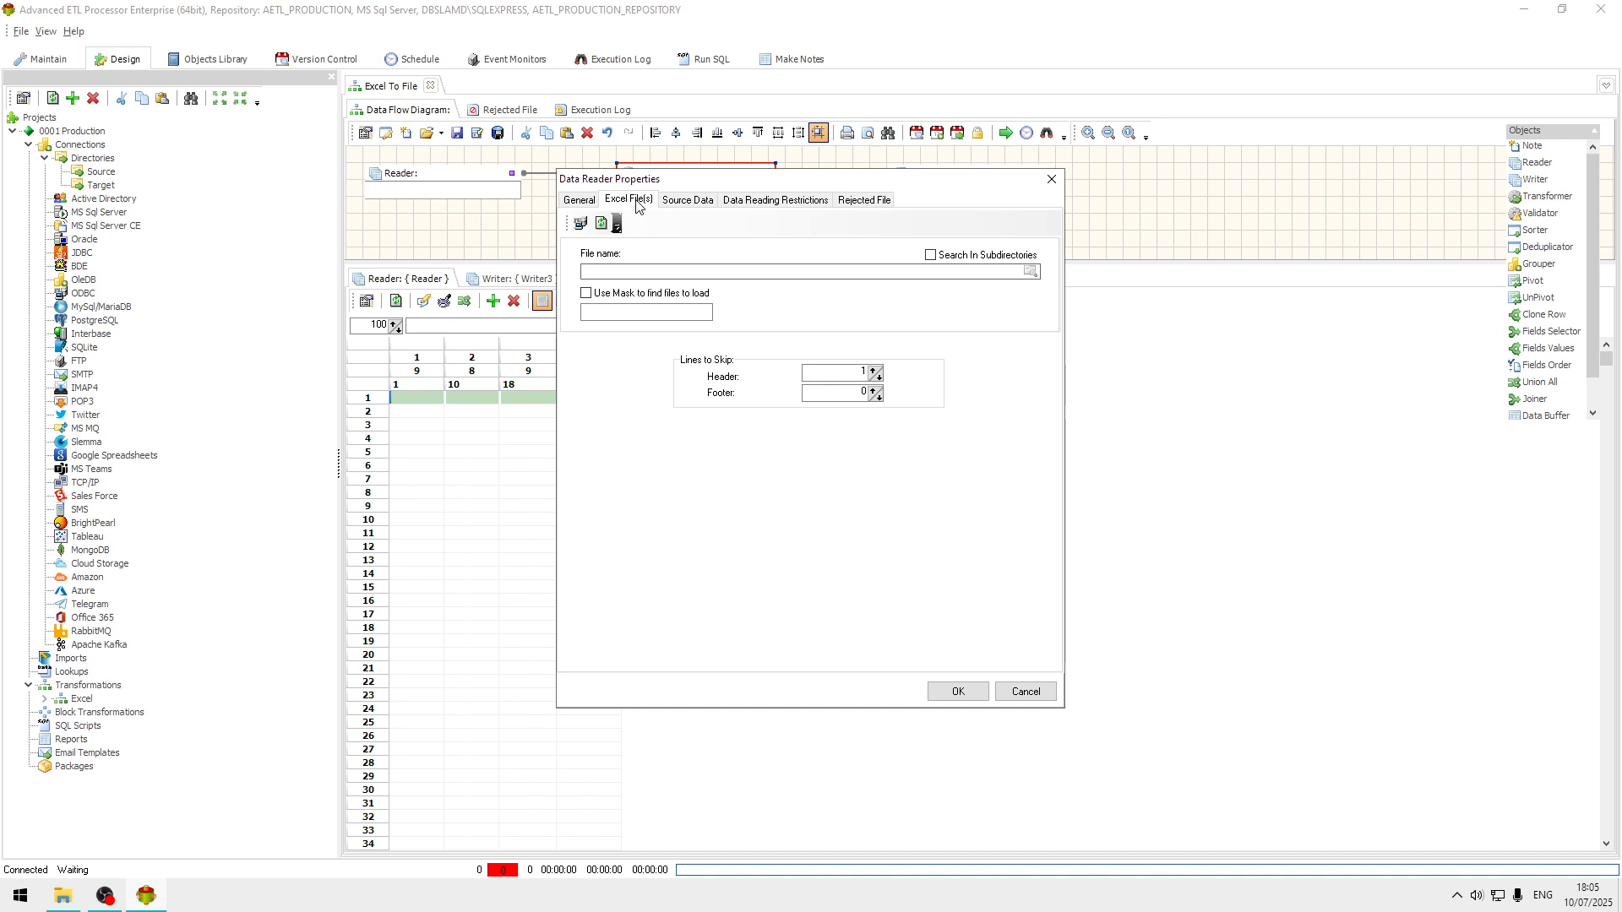
{"action": "left_click", "coordinate": [1031, 271]}
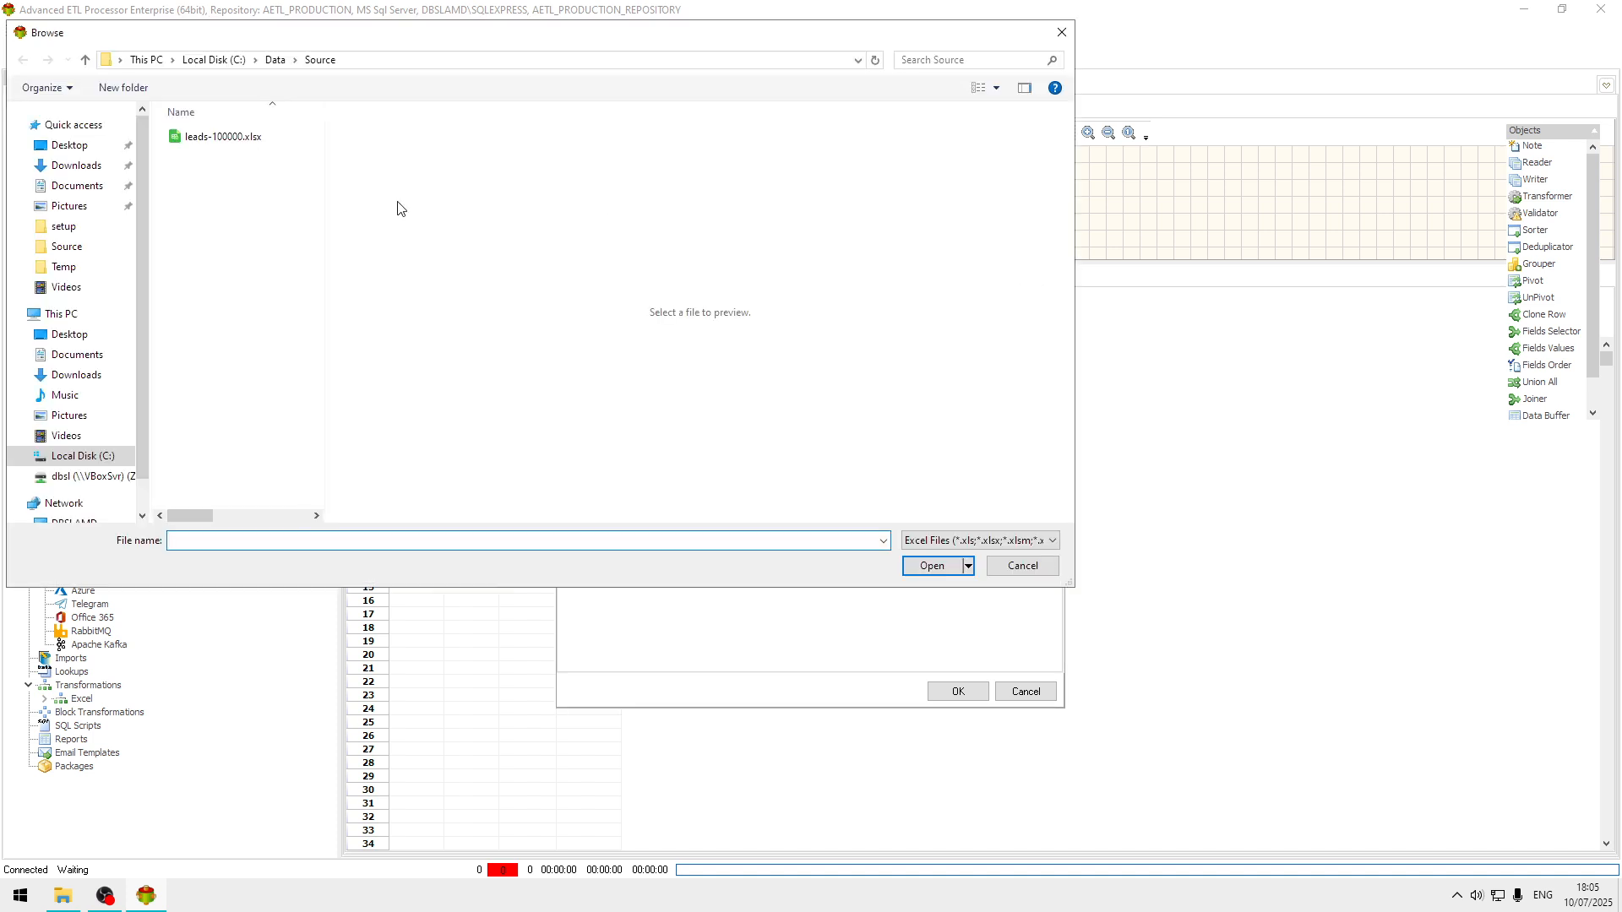
{"action": "left_click", "coordinate": [227, 141]}
{"action": "left_click", "coordinate": [936, 565]}
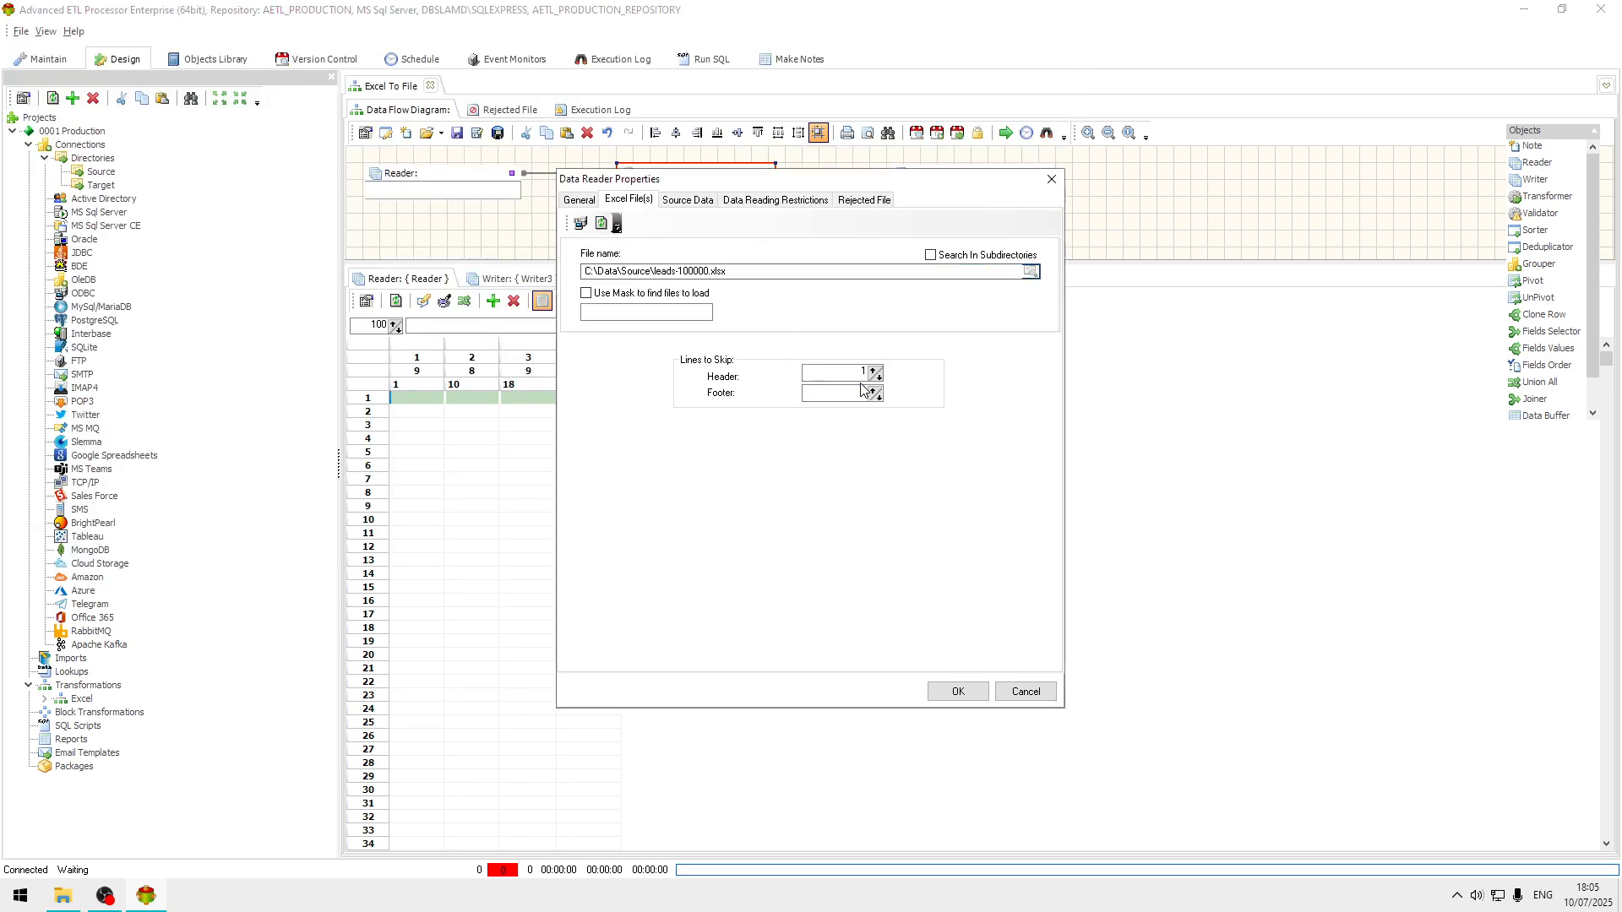
- Add the Data sheet to the Reader's source tables and apply the reader properties
{"action": "left_click", "coordinate": [954, 693]}
{"action": "left_click", "coordinate": [926, 472]}
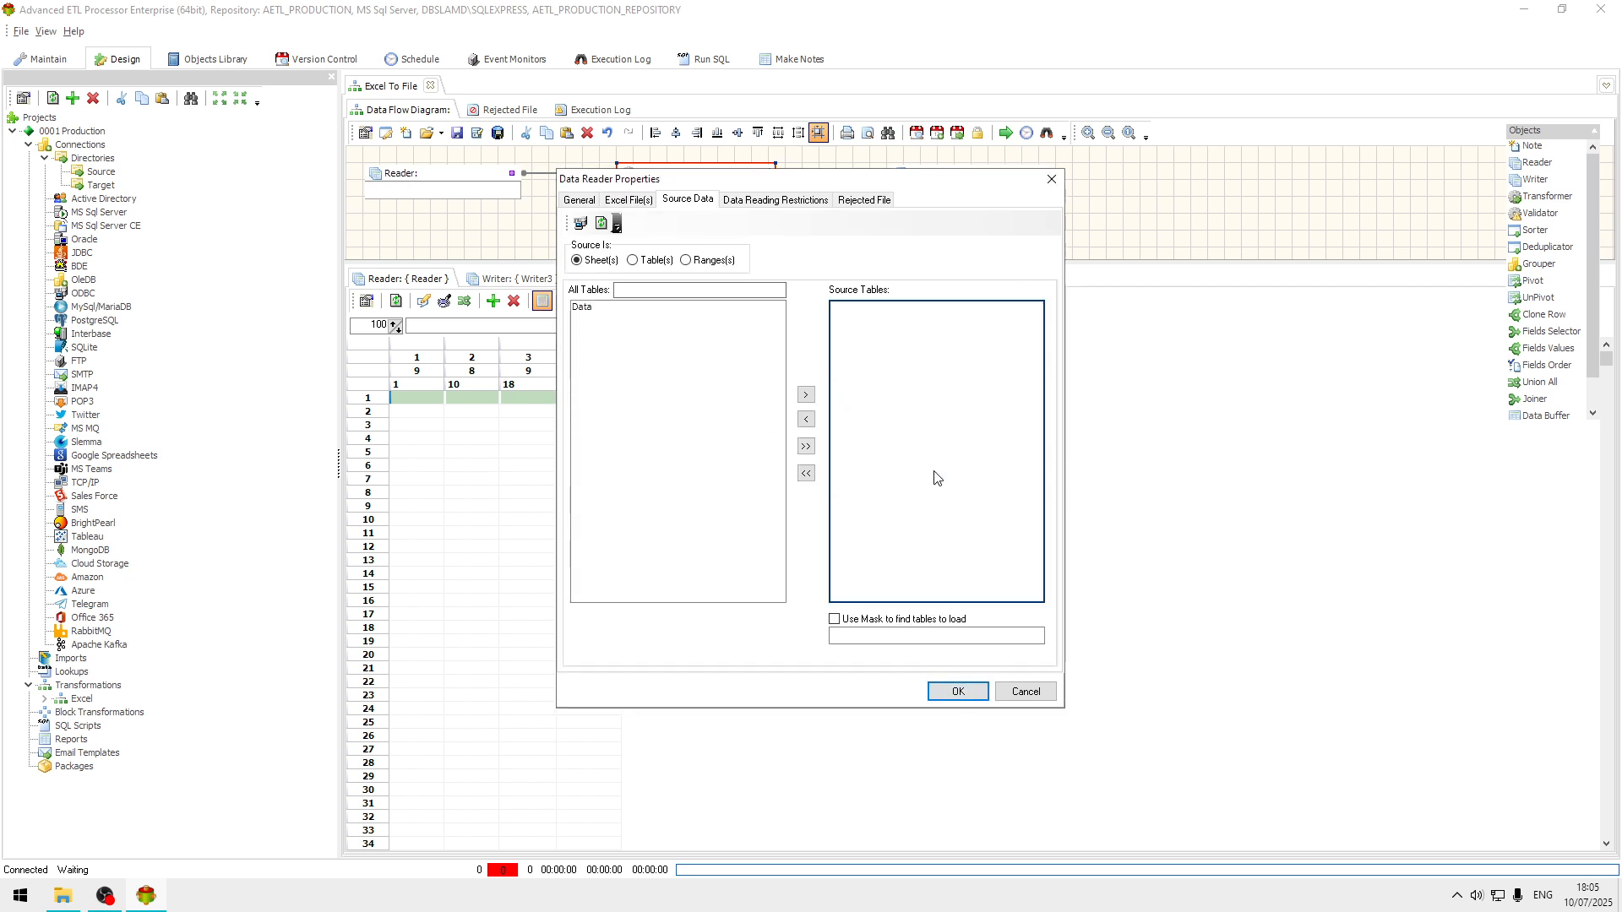
{"action": "left_click", "coordinate": [626, 351]}
{"action": "double_click", "coordinate": [590, 308]}
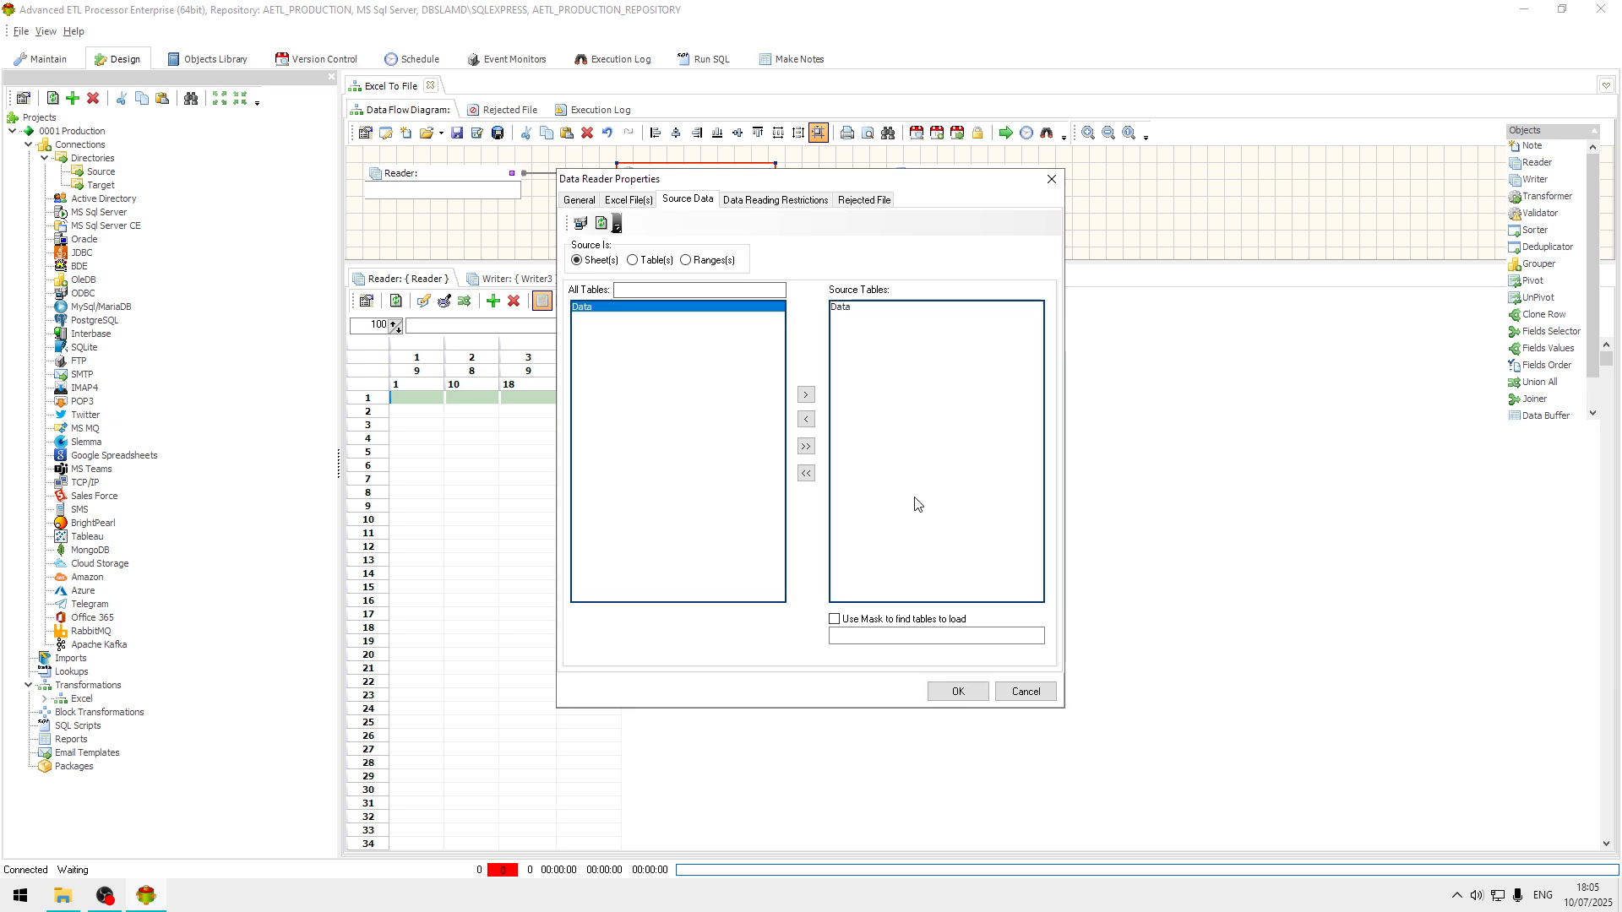
{"action": "left_click", "coordinate": [963, 696]}
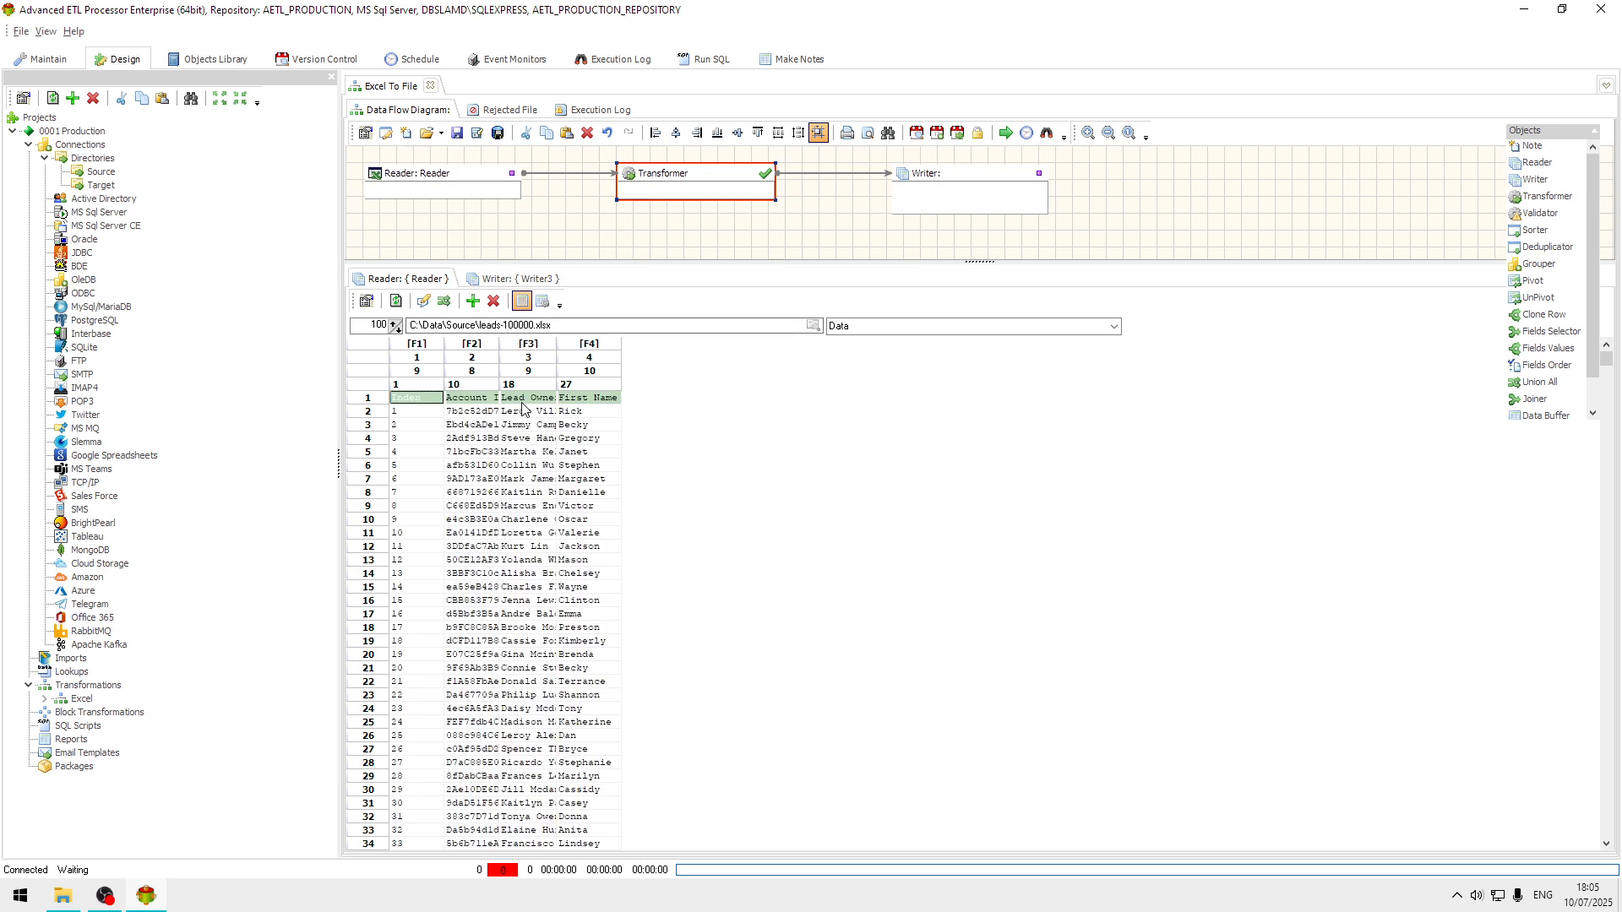
- Auto-format the Reader's data grid and set the field names from row 1
{"action": "right_click", "coordinate": [524, 409]}
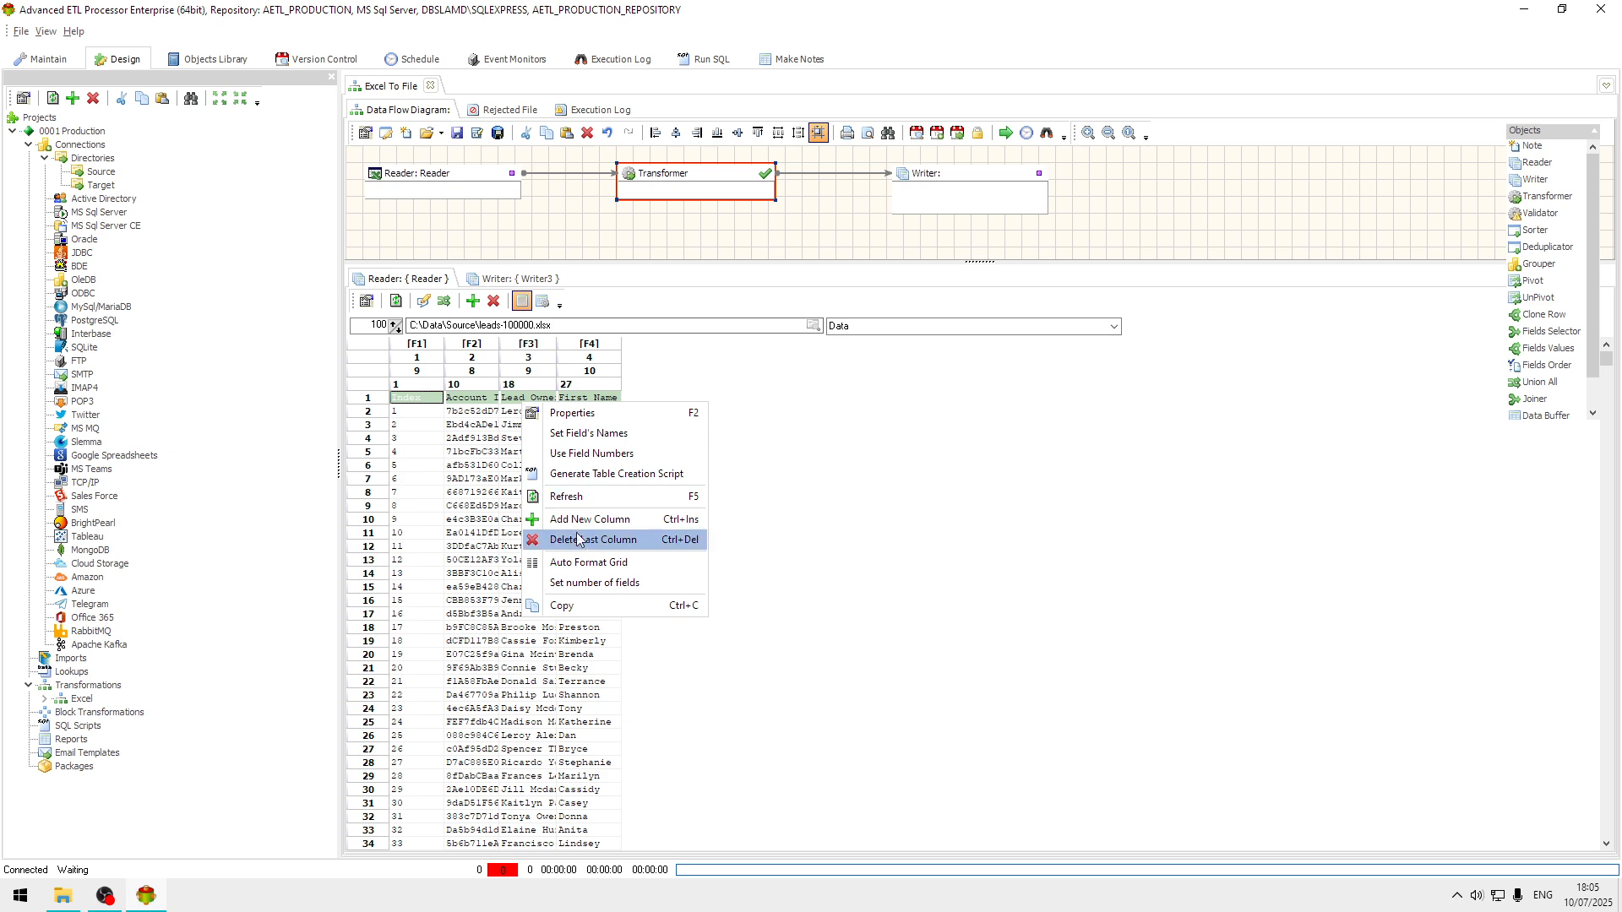
{"action": "left_click", "coordinate": [615, 571]}
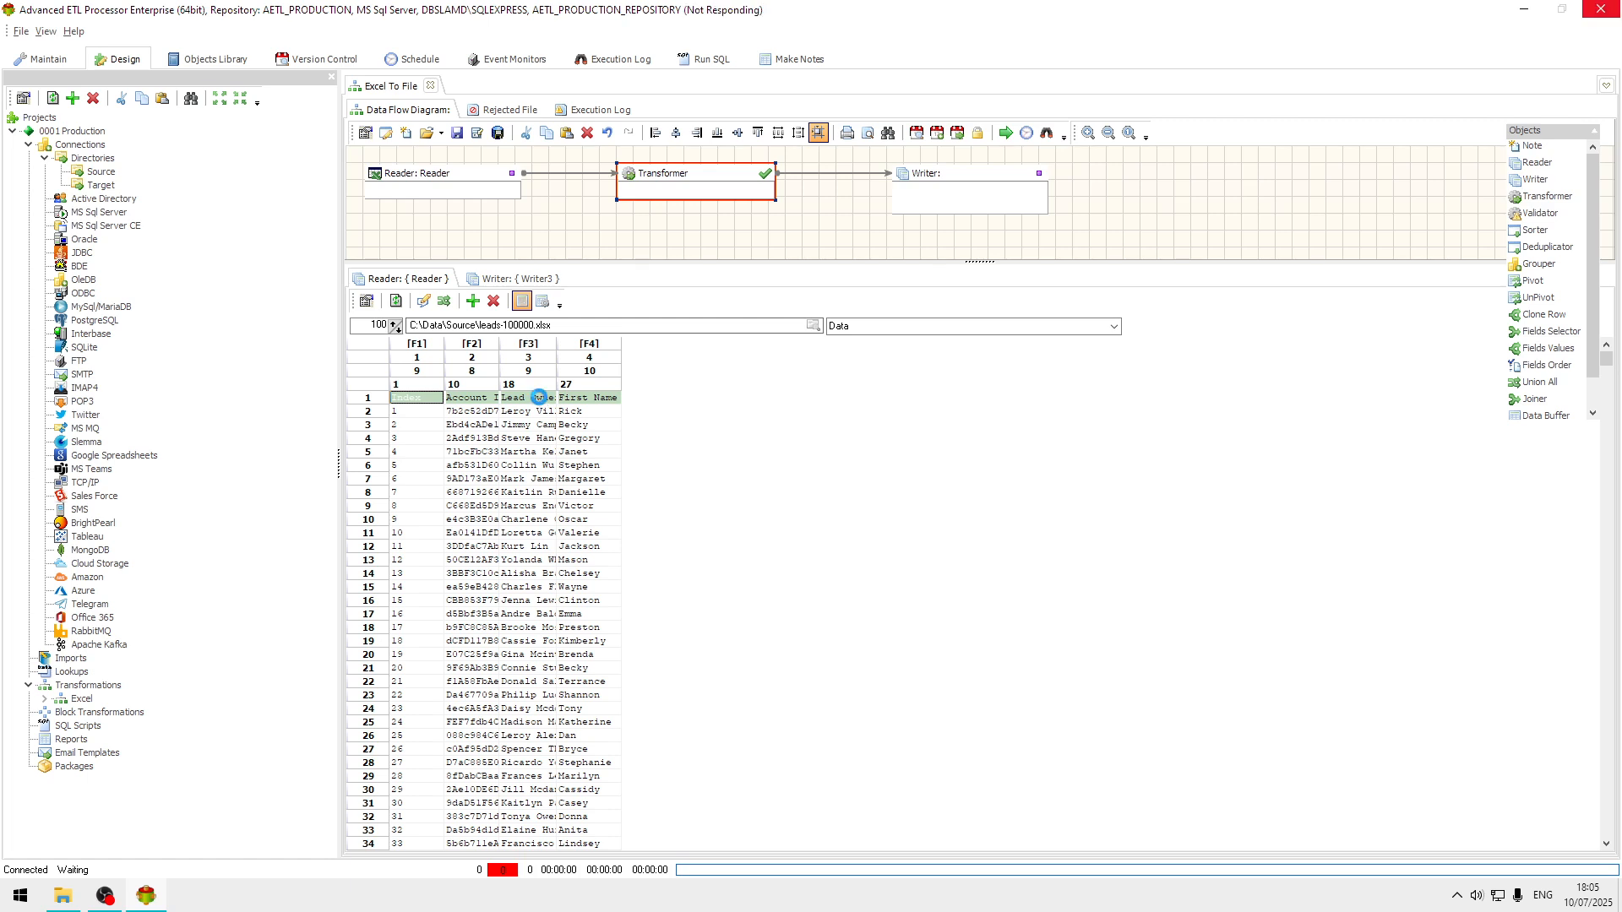
{"action": "right_click", "coordinate": [542, 404]}
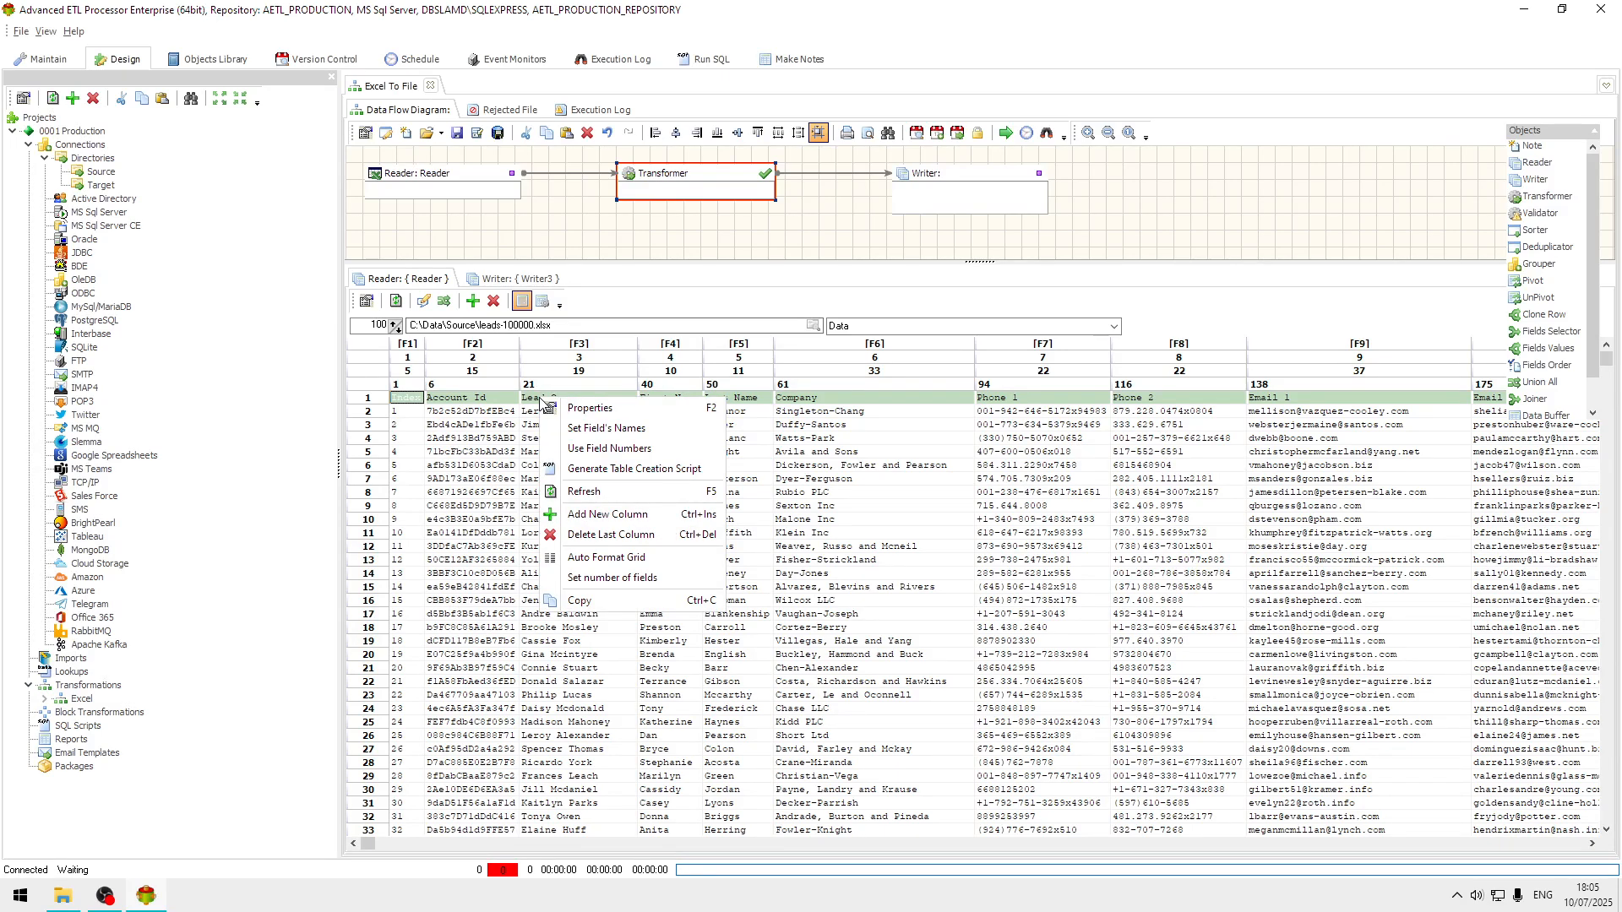
{"action": "left_click", "coordinate": [635, 431]}
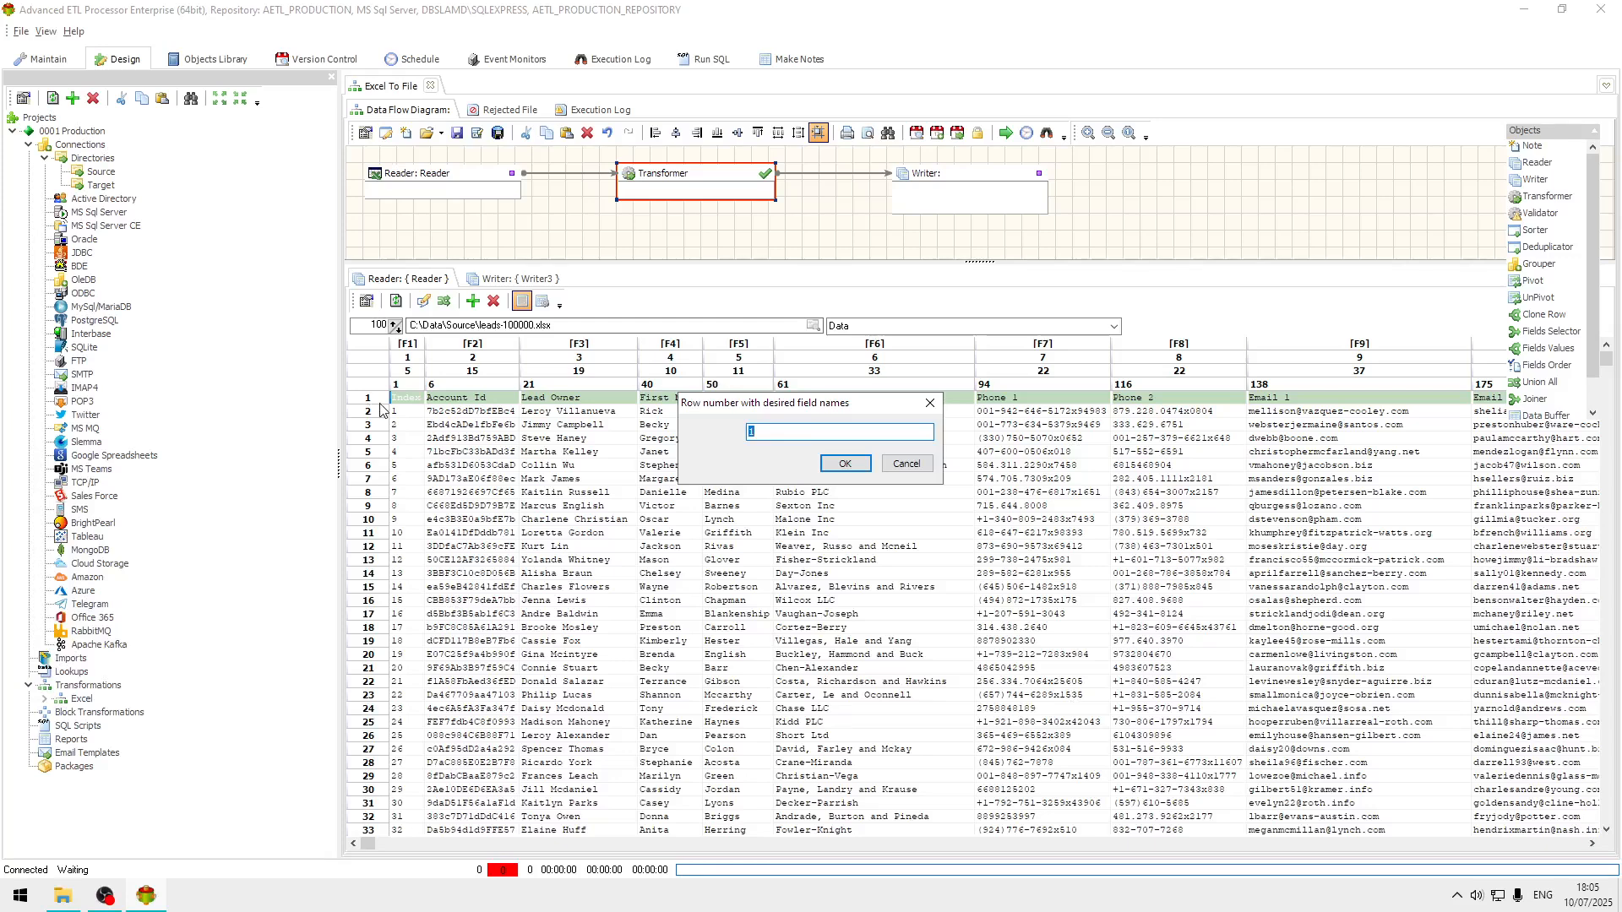
{"action": "left_click", "coordinate": [841, 464]}
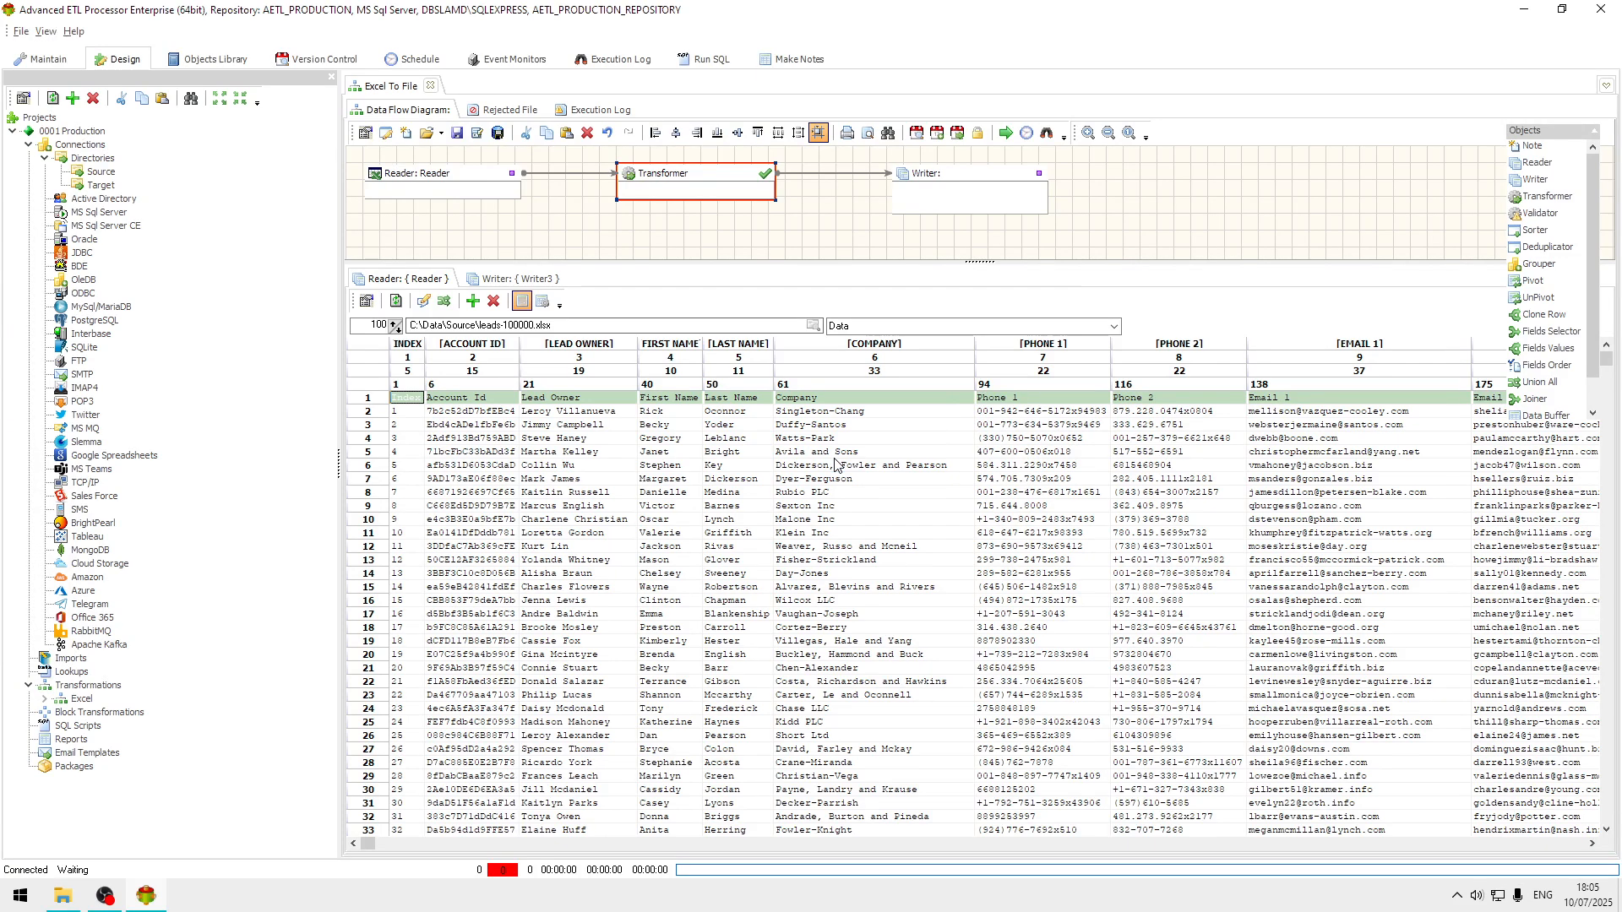
- Move the Transformer and the Writer closer to the Reader in the data flow diagram
{"action": "left_click", "coordinate": [826, 508]}
{"action": "left_click", "coordinate": [975, 186]}
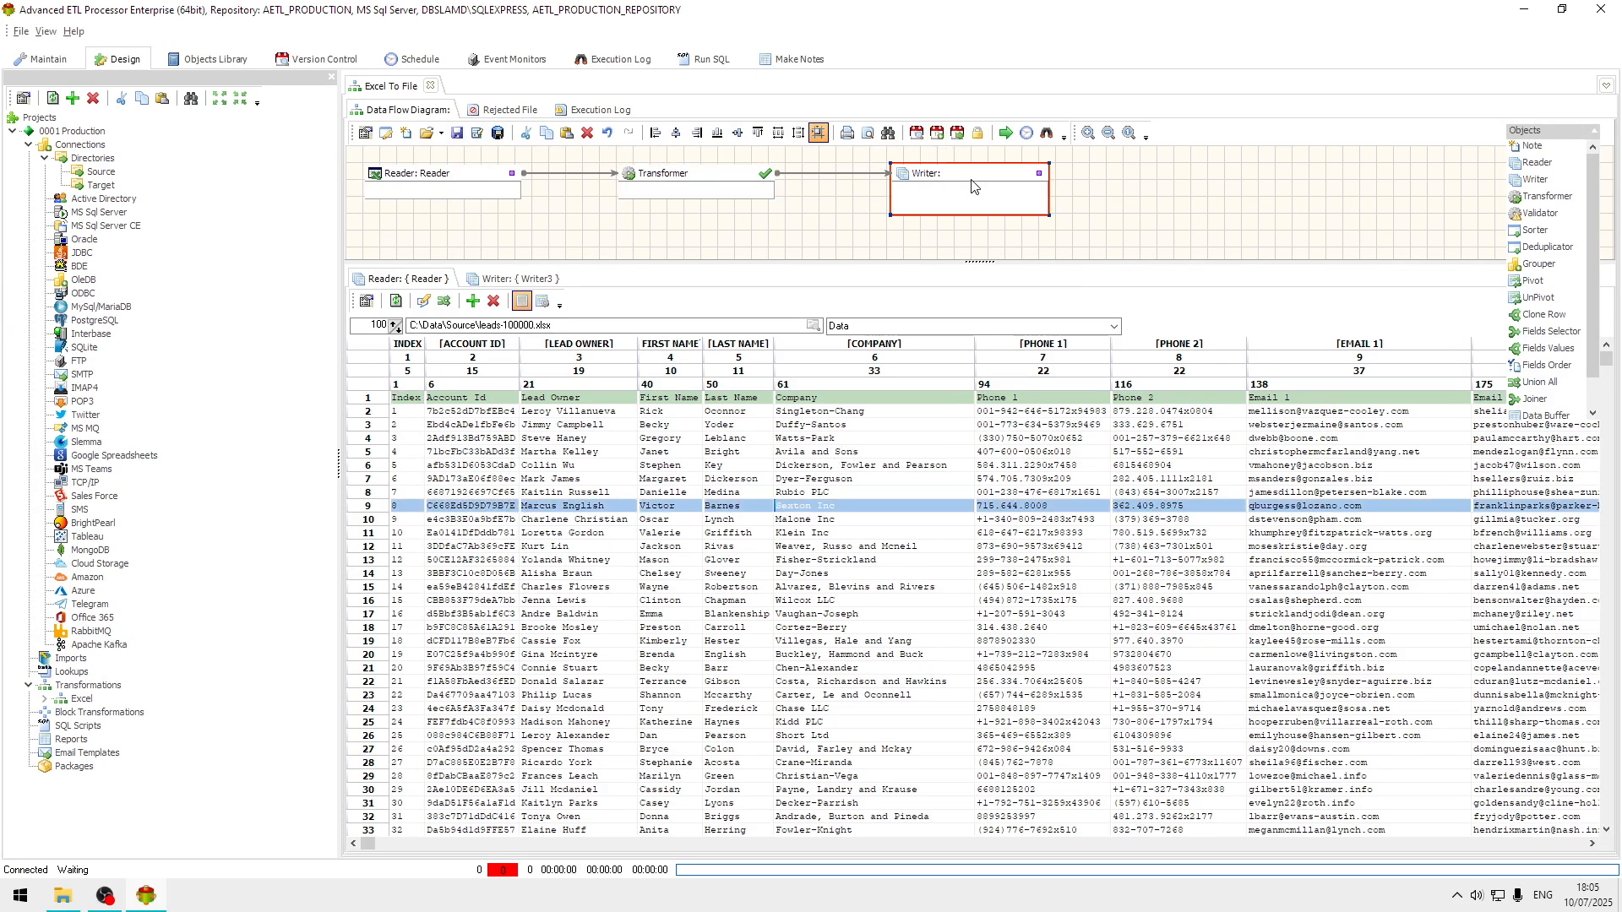
{"action": "left_click_drag", "start_coordinate": [974, 187], "coordinate": [932, 187]}
{"action": "left_click_drag", "start_coordinate": [710, 188], "coordinate": [676, 188]}
{"action": "left_click_drag", "start_coordinate": [875, 177], "coordinate": [840, 178]}
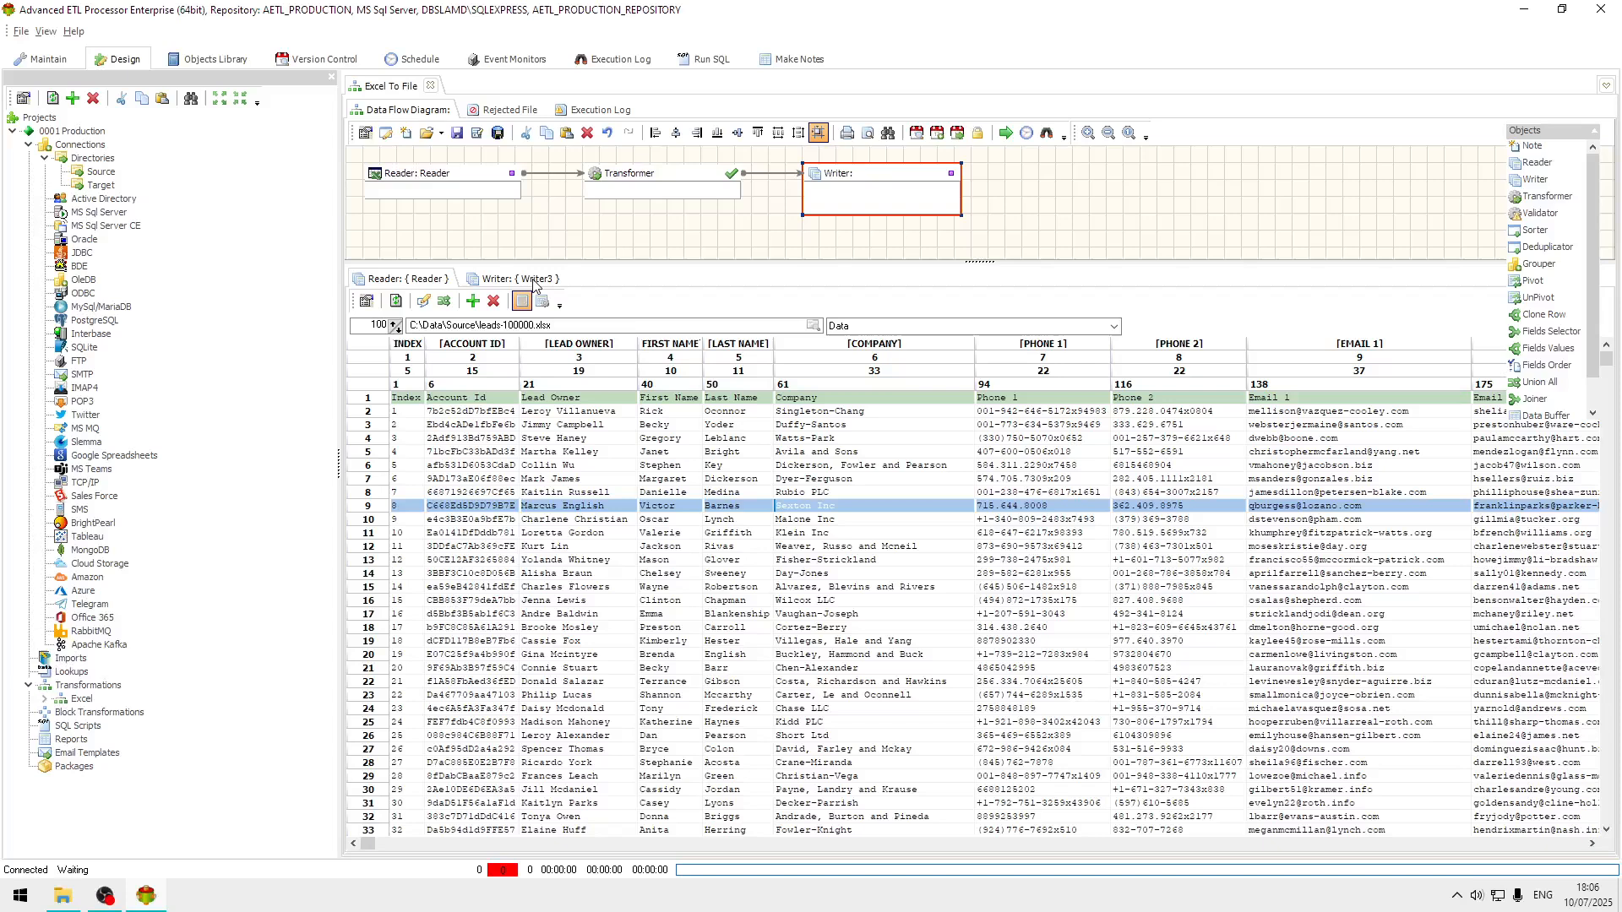
- Copy the field definitions from the Reader to the Writer
{"action": "left_click", "coordinate": [534, 283]}
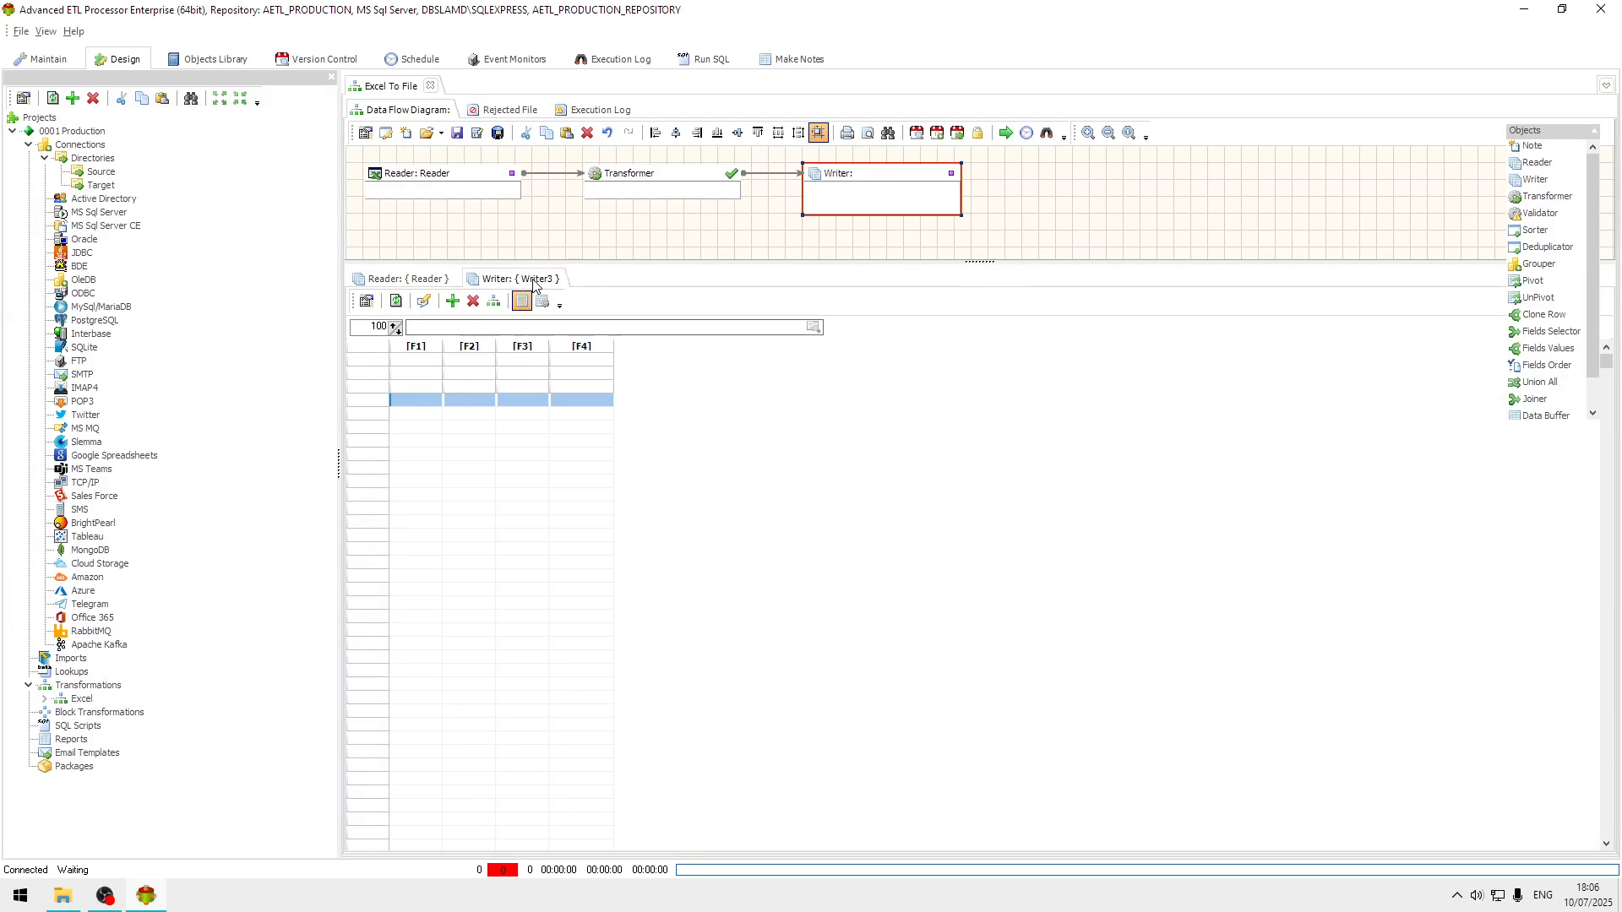
{"action": "left_click", "coordinate": [495, 306]}
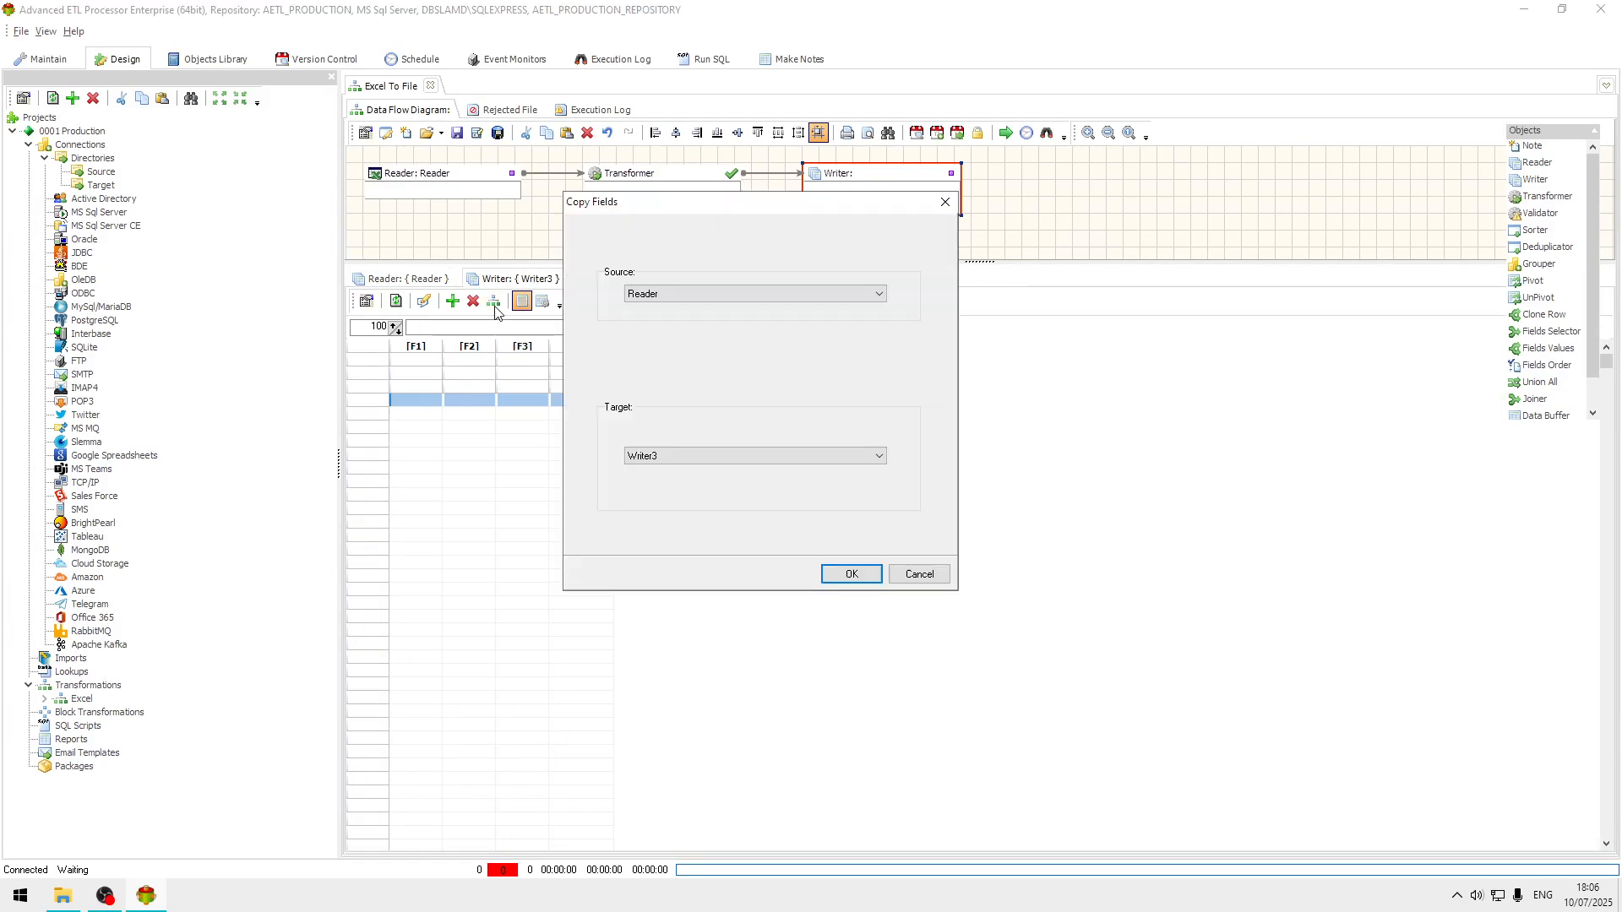
{"action": "left_click", "coordinate": [868, 577]}
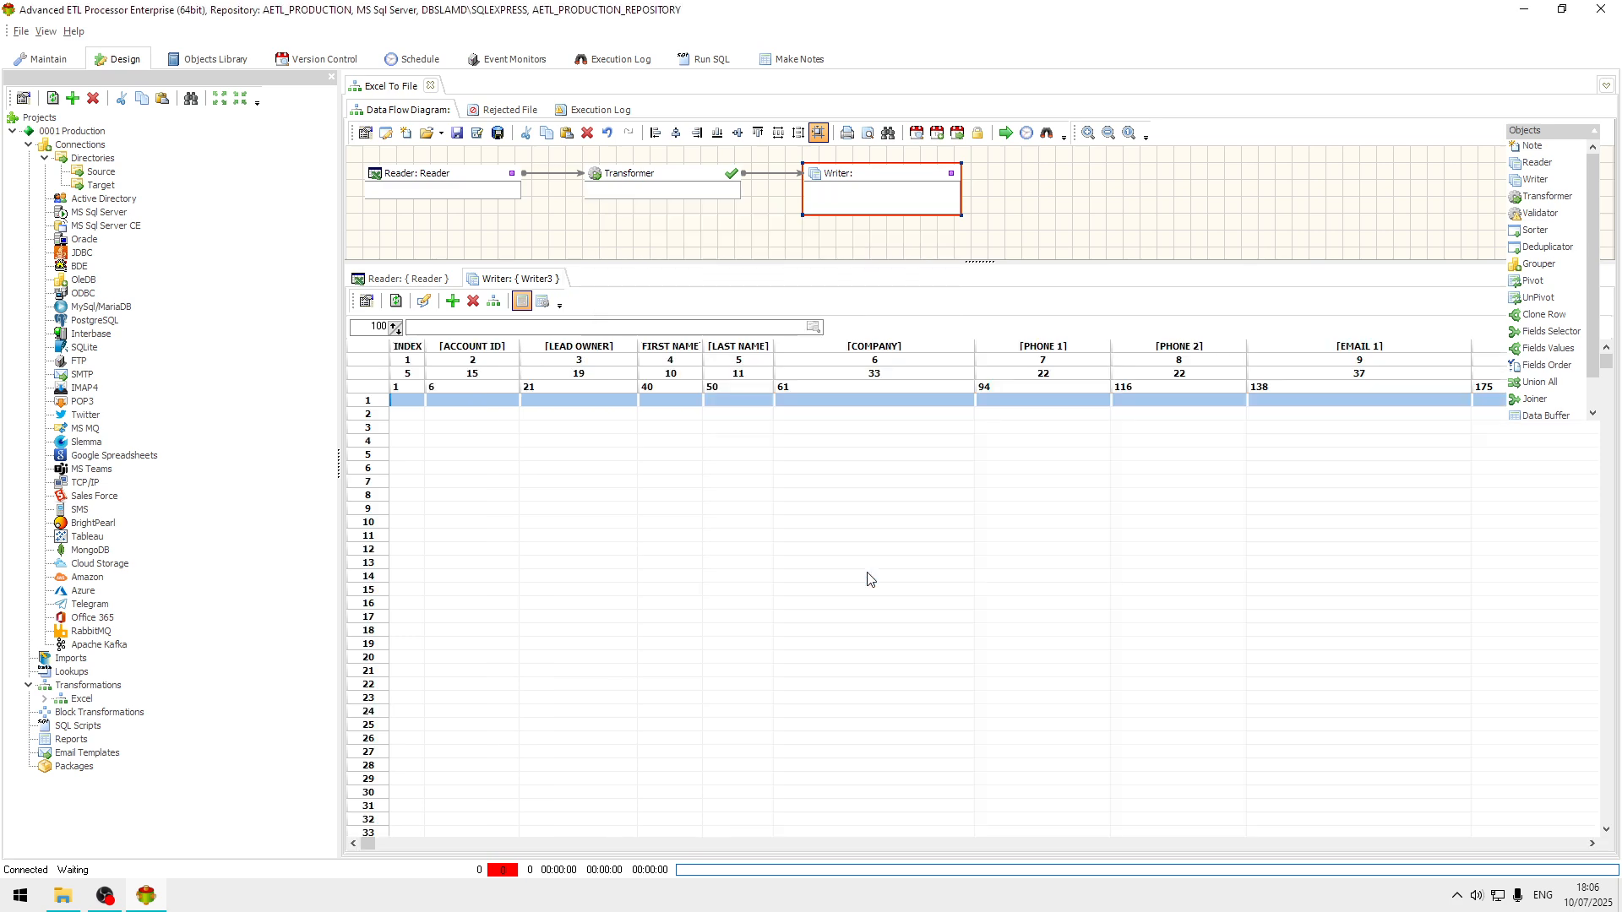
{"action": "left_click", "coordinate": [594, 482]}
- Open the Writer's properties and set its text file connection to Target
{"action": "double_click", "coordinate": [856, 179]}
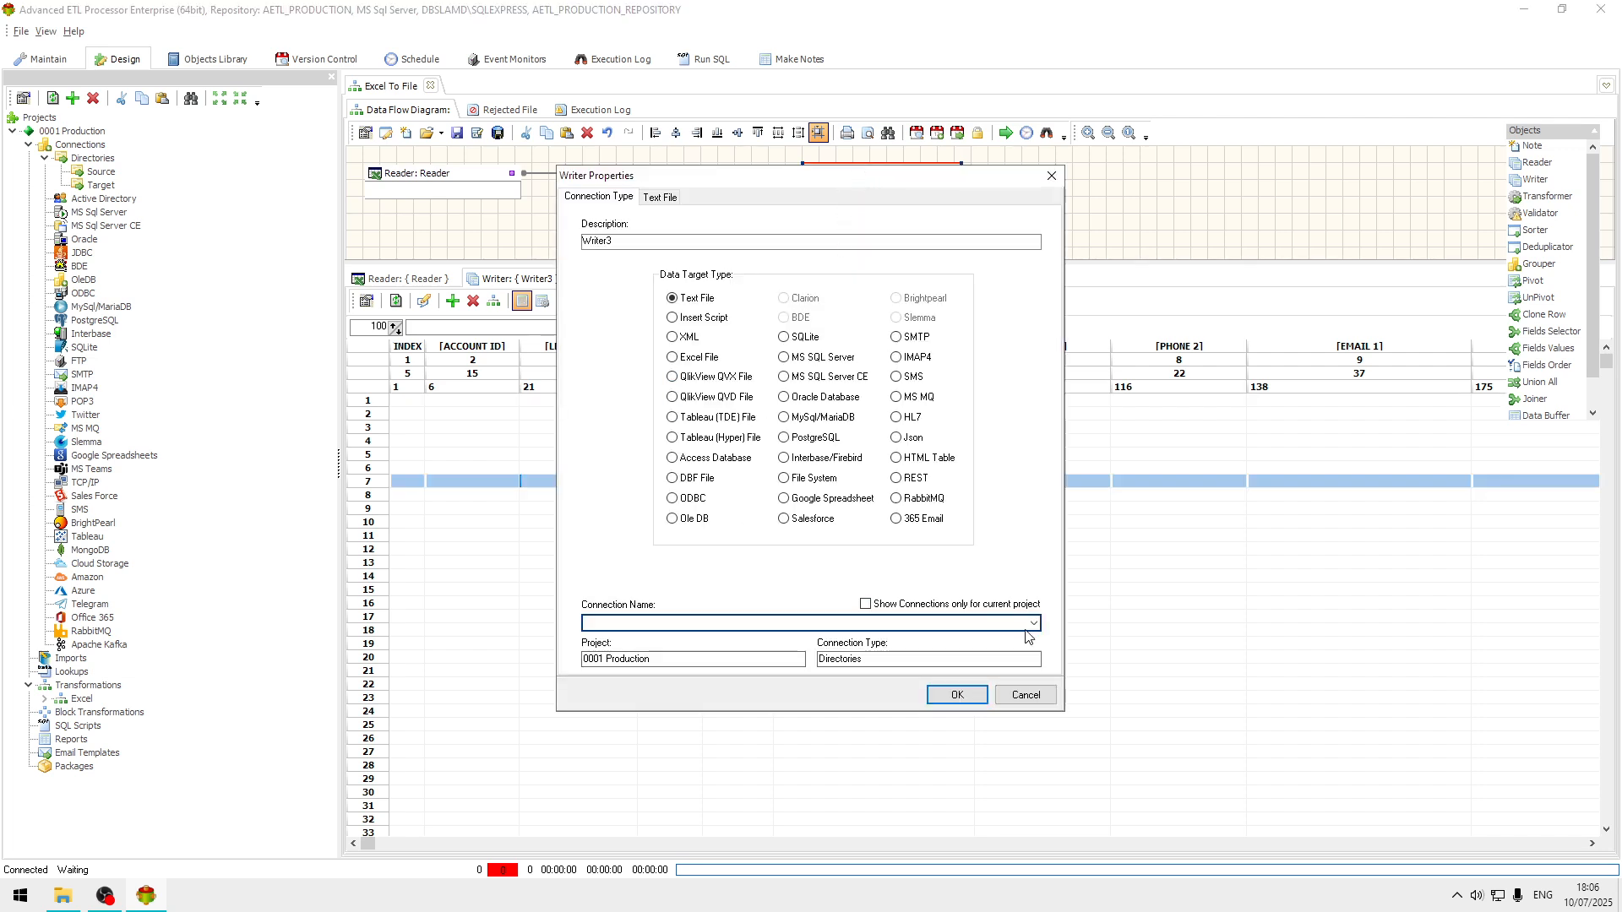
{"action": "left_click", "coordinate": [1033, 624]}
{"action": "left_click", "coordinate": [607, 650]}
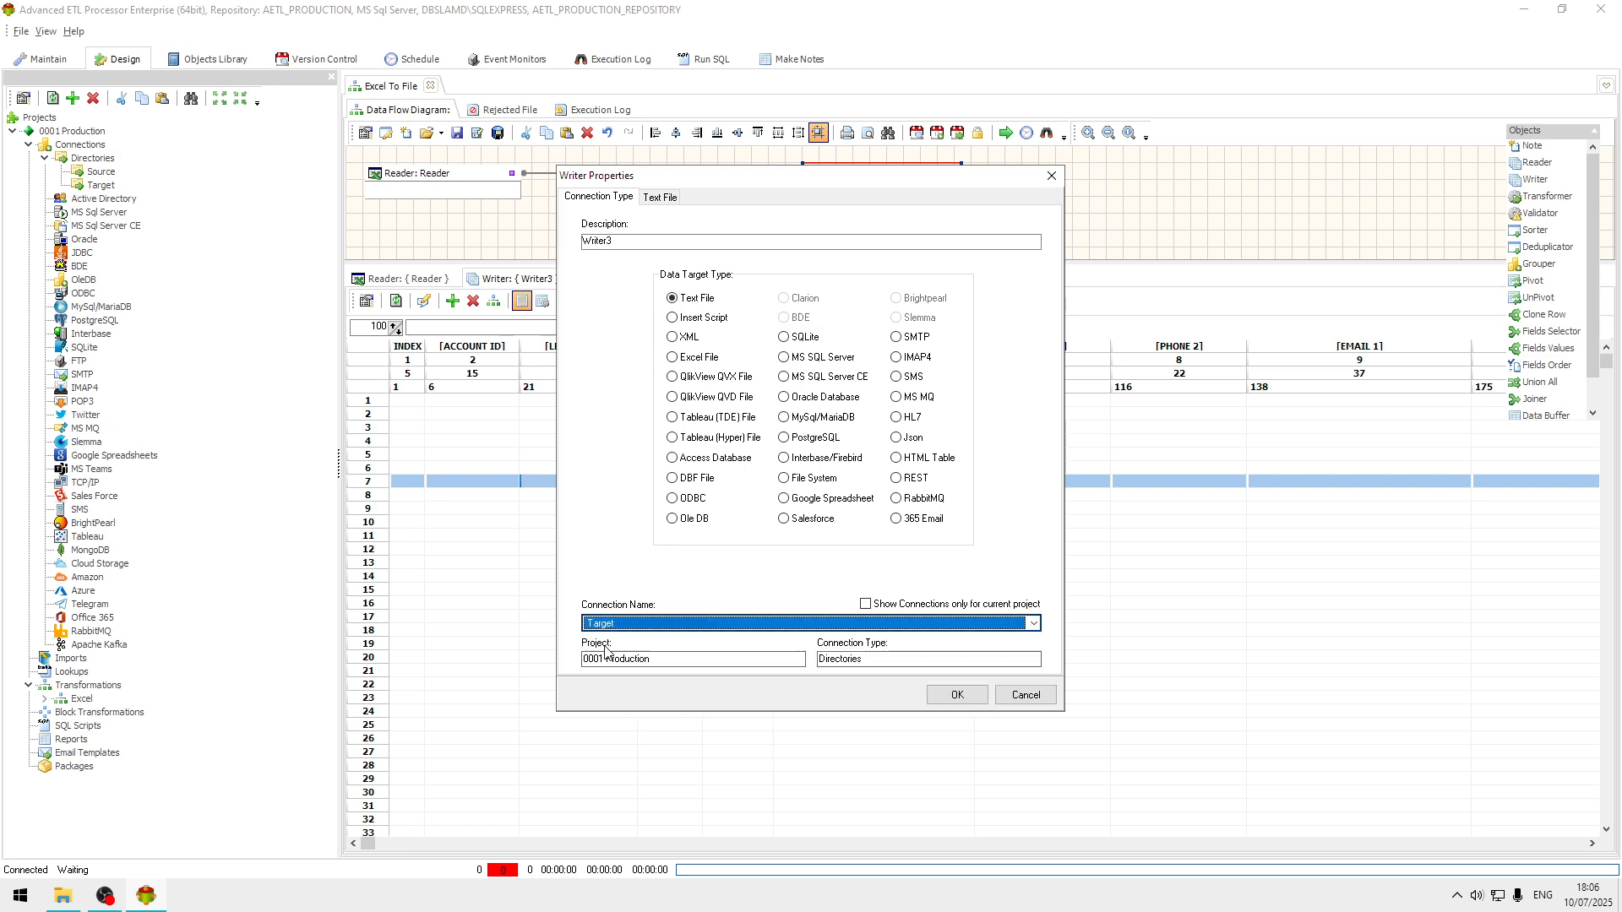
- Set the Writer's text file format to UTF-8 with (CR)+(LF) line ends, create a header, and overwrite an existing file
{"action": "left_click", "coordinate": [660, 203]}
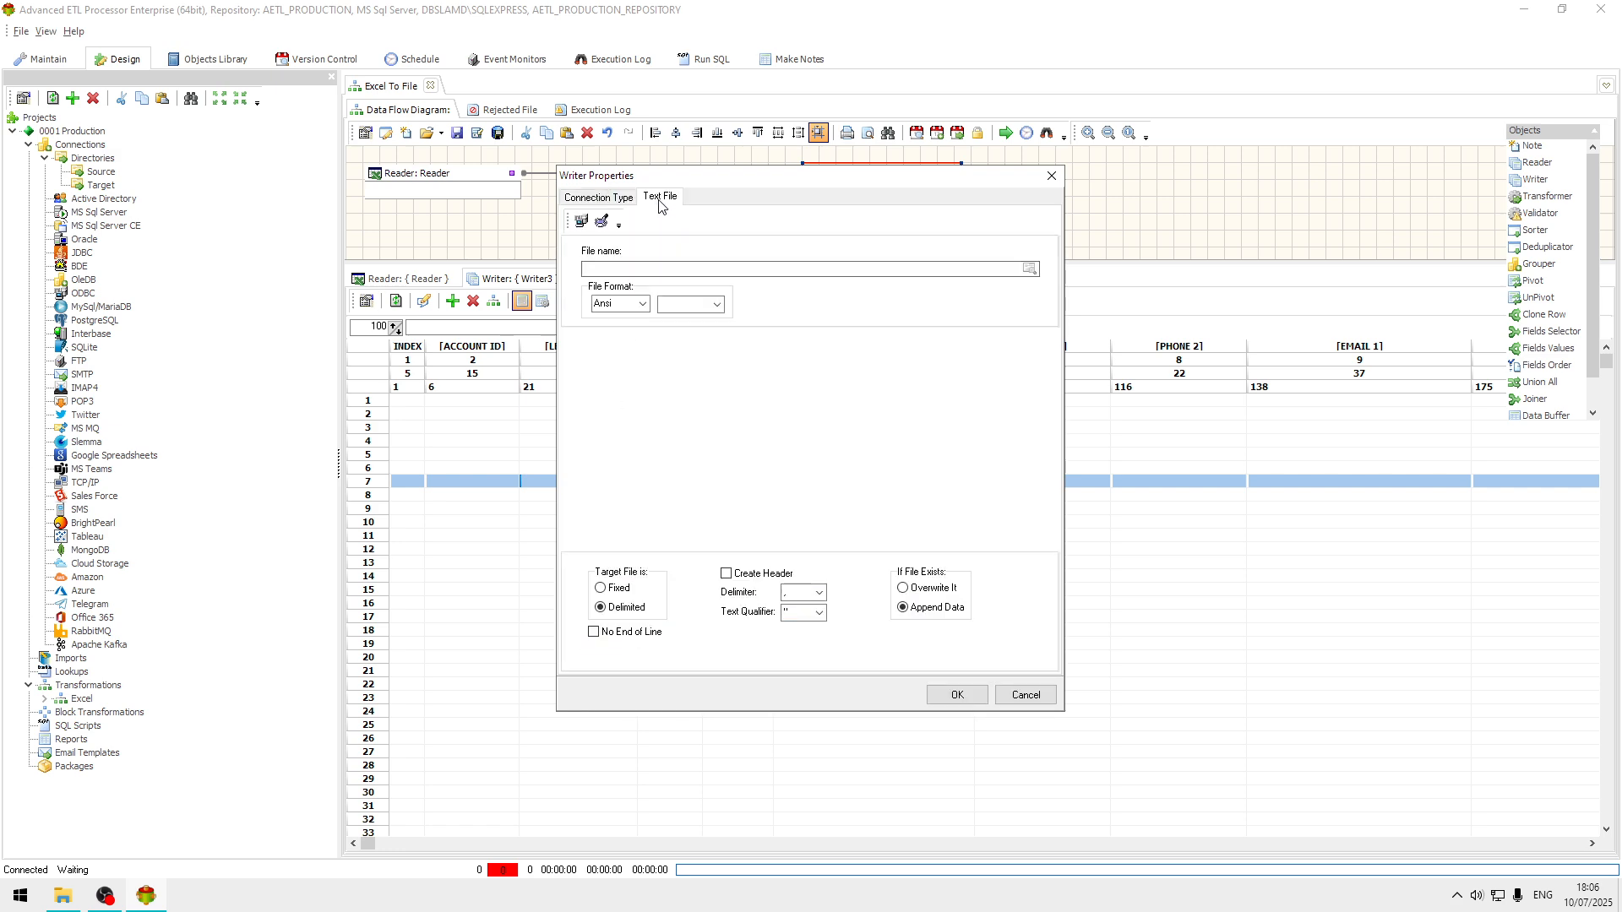
{"action": "left_click", "coordinate": [644, 304]}
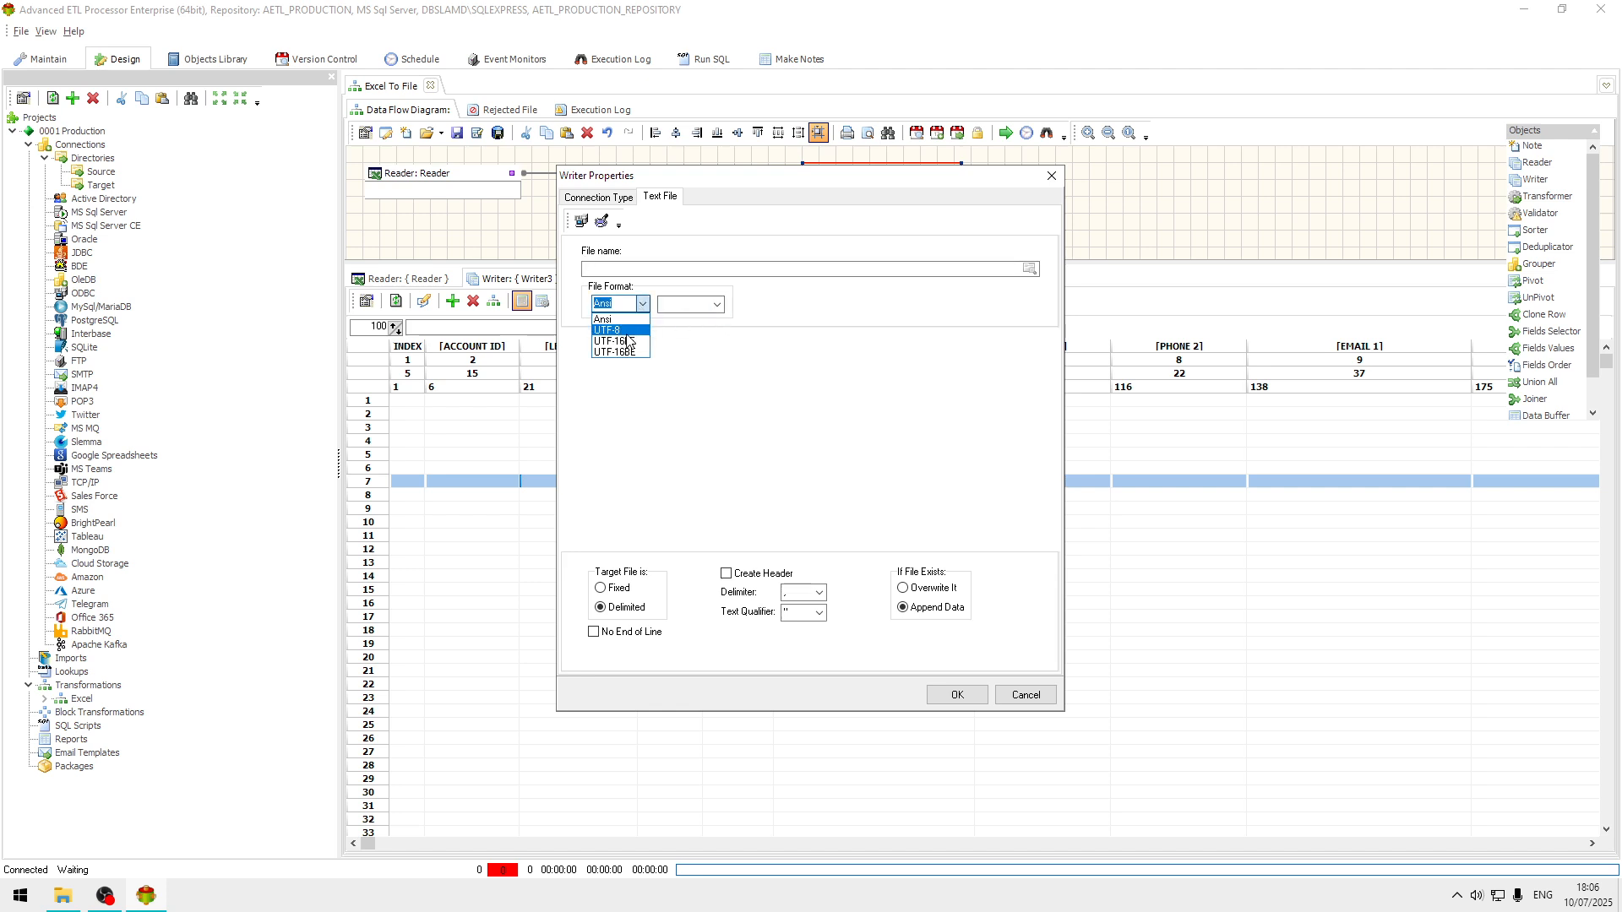
{"action": "left_click", "coordinate": [624, 326]}
{"action": "left_click", "coordinate": [716, 305]}
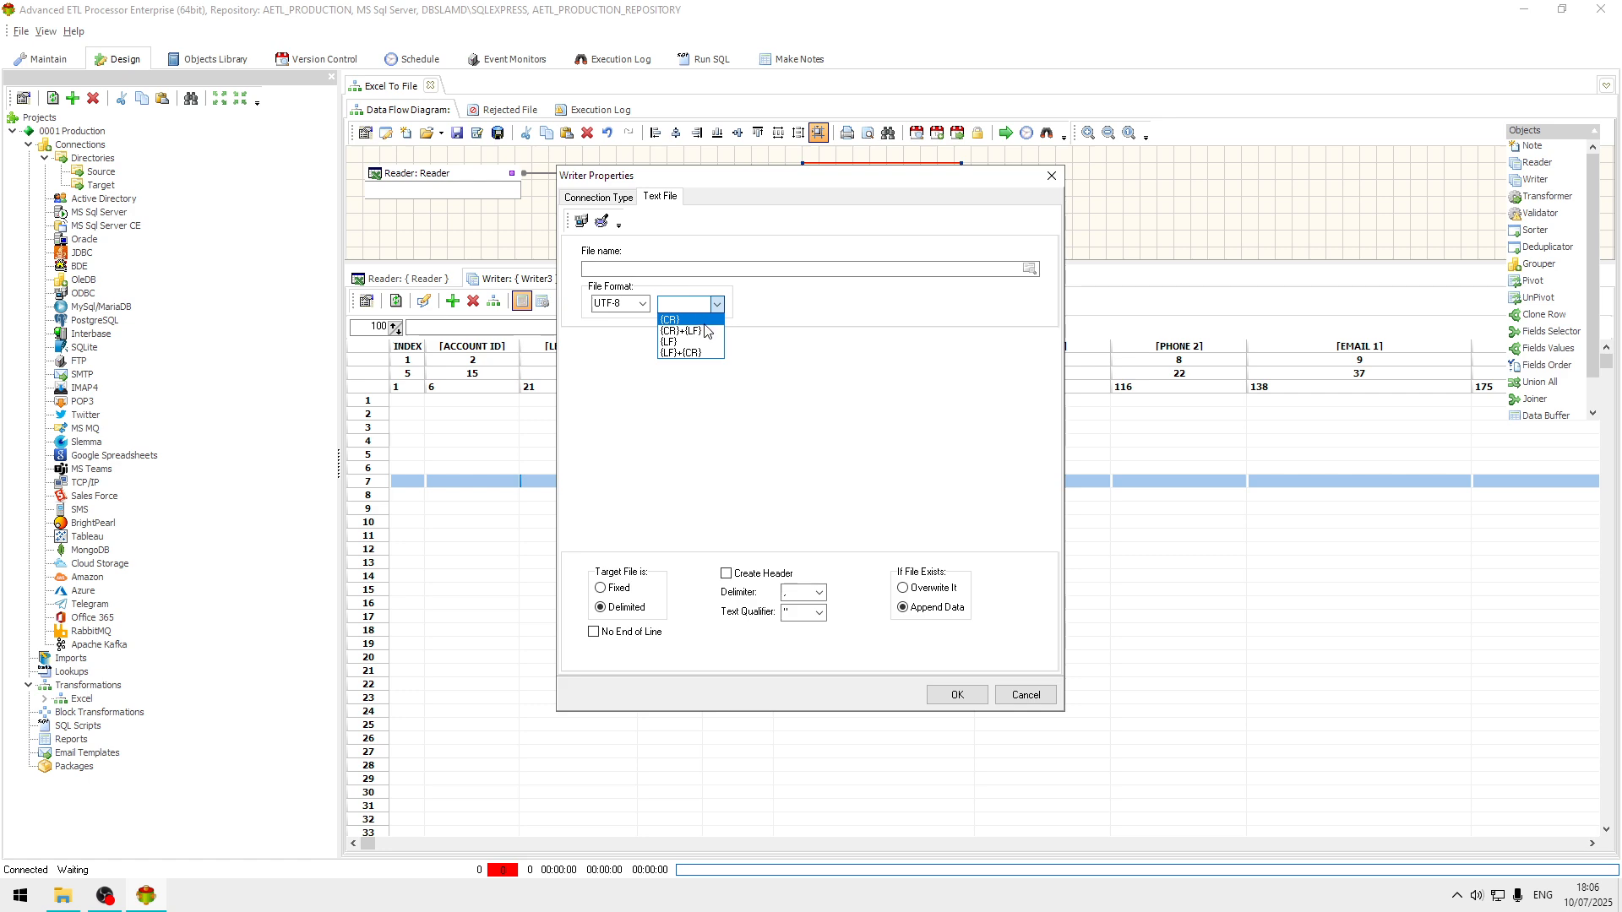
{"action": "left_click", "coordinate": [692, 331]}
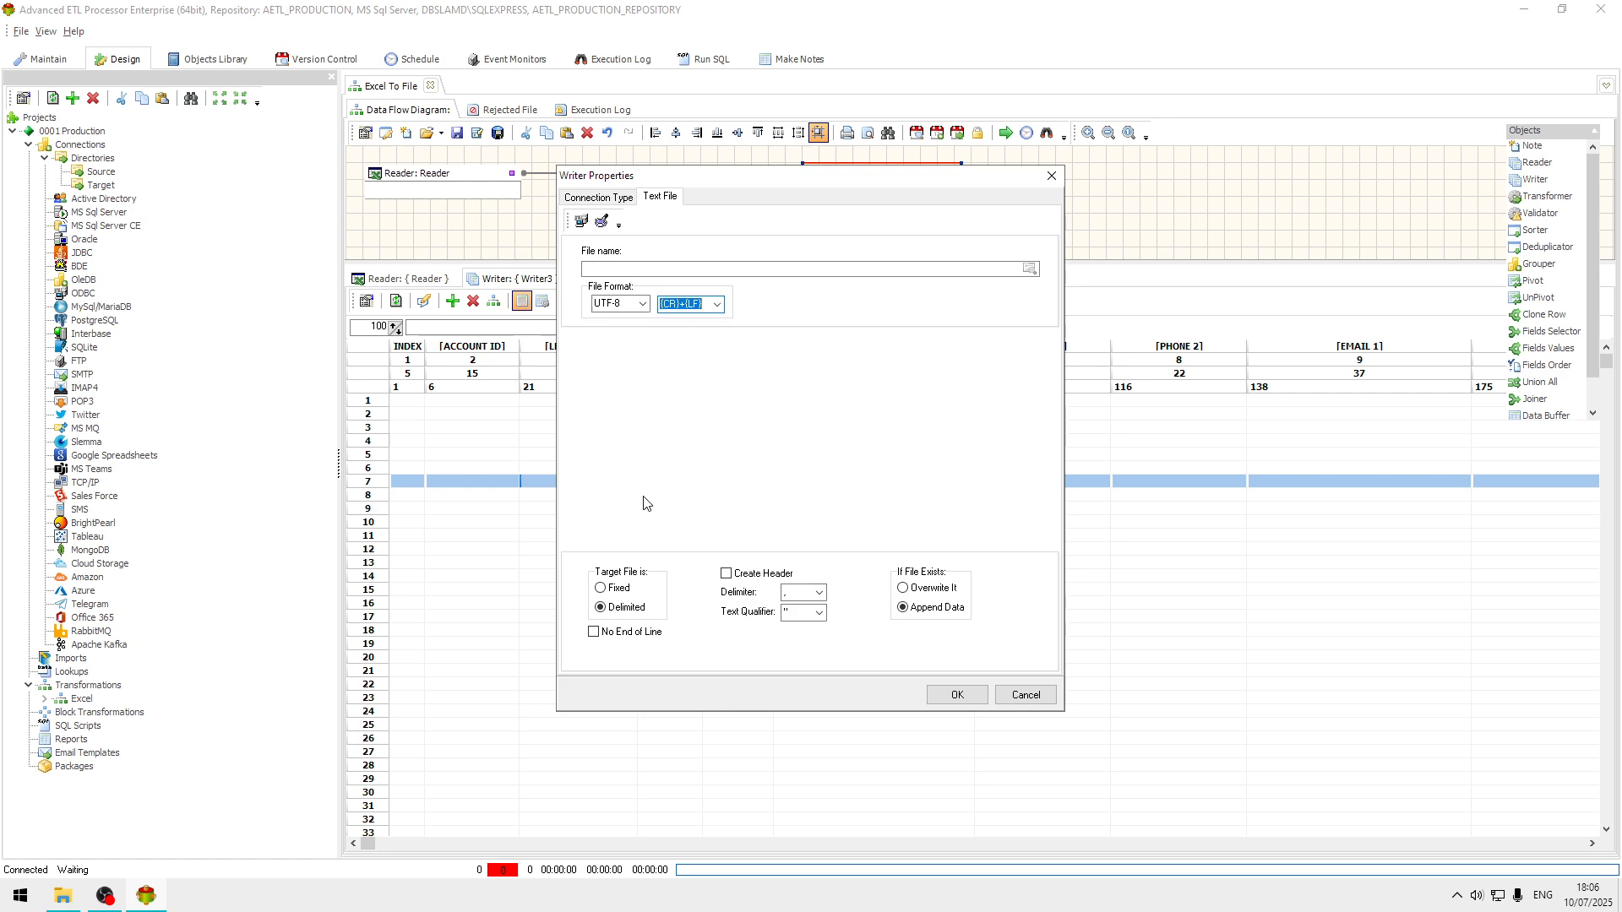
{"action": "left_click", "coordinate": [773, 576]}
- Set the Writer's output file to TargetData.csv in C:\Data\Target and apply the writer properties
{"action": "left_click", "coordinate": [1030, 269]}
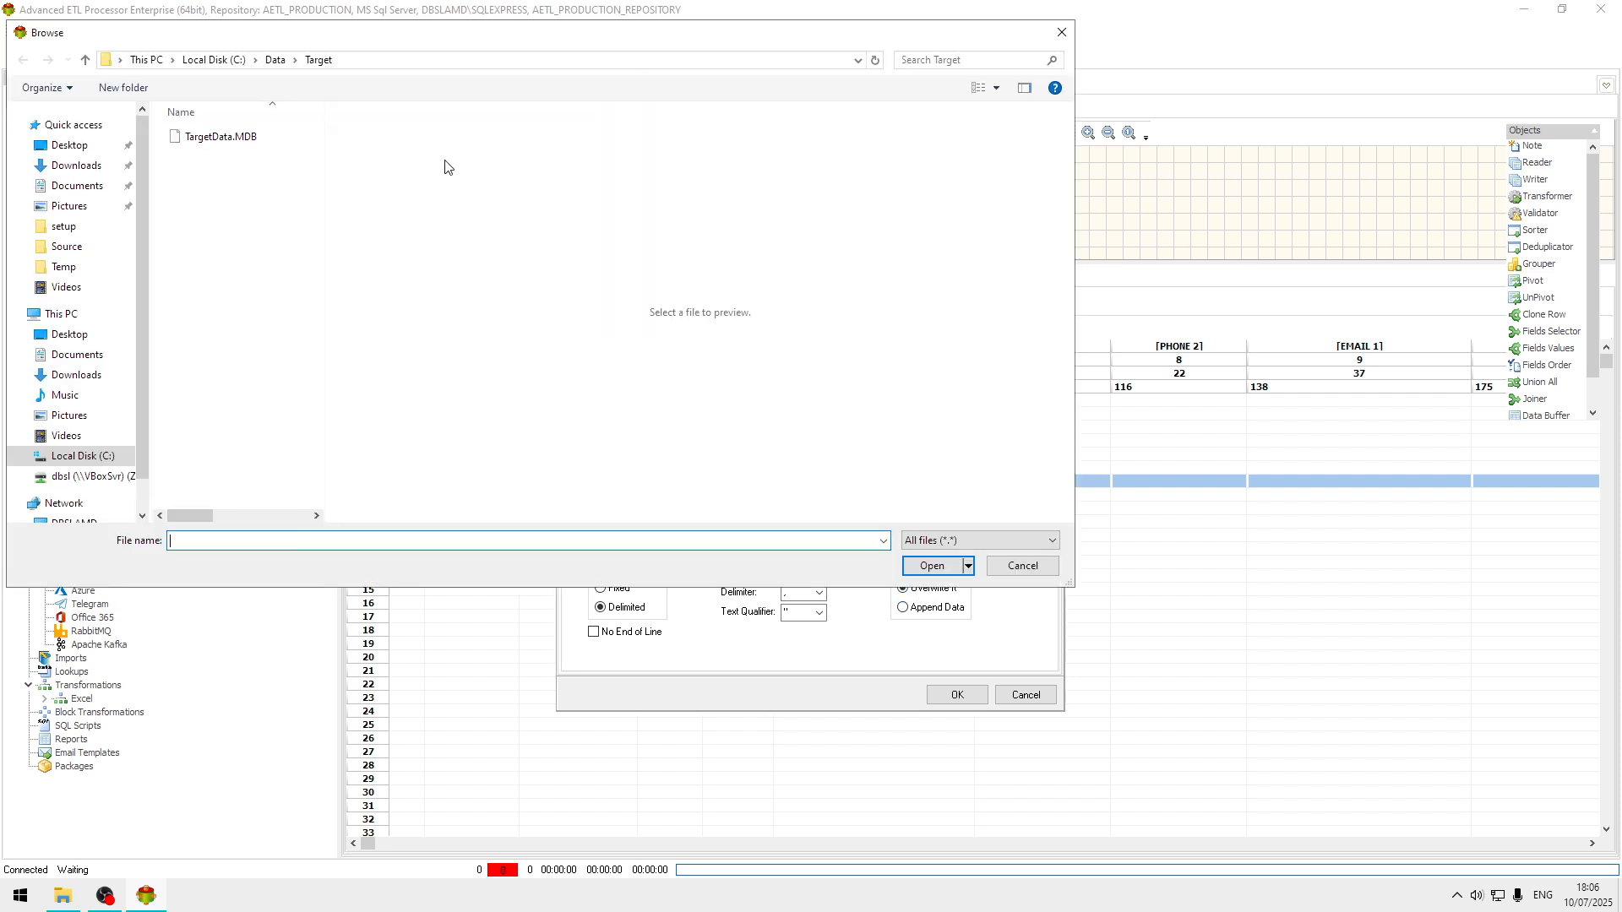
{"action": "left_click", "coordinate": [218, 137]}
{"action": "left_click", "coordinate": [325, 540]}
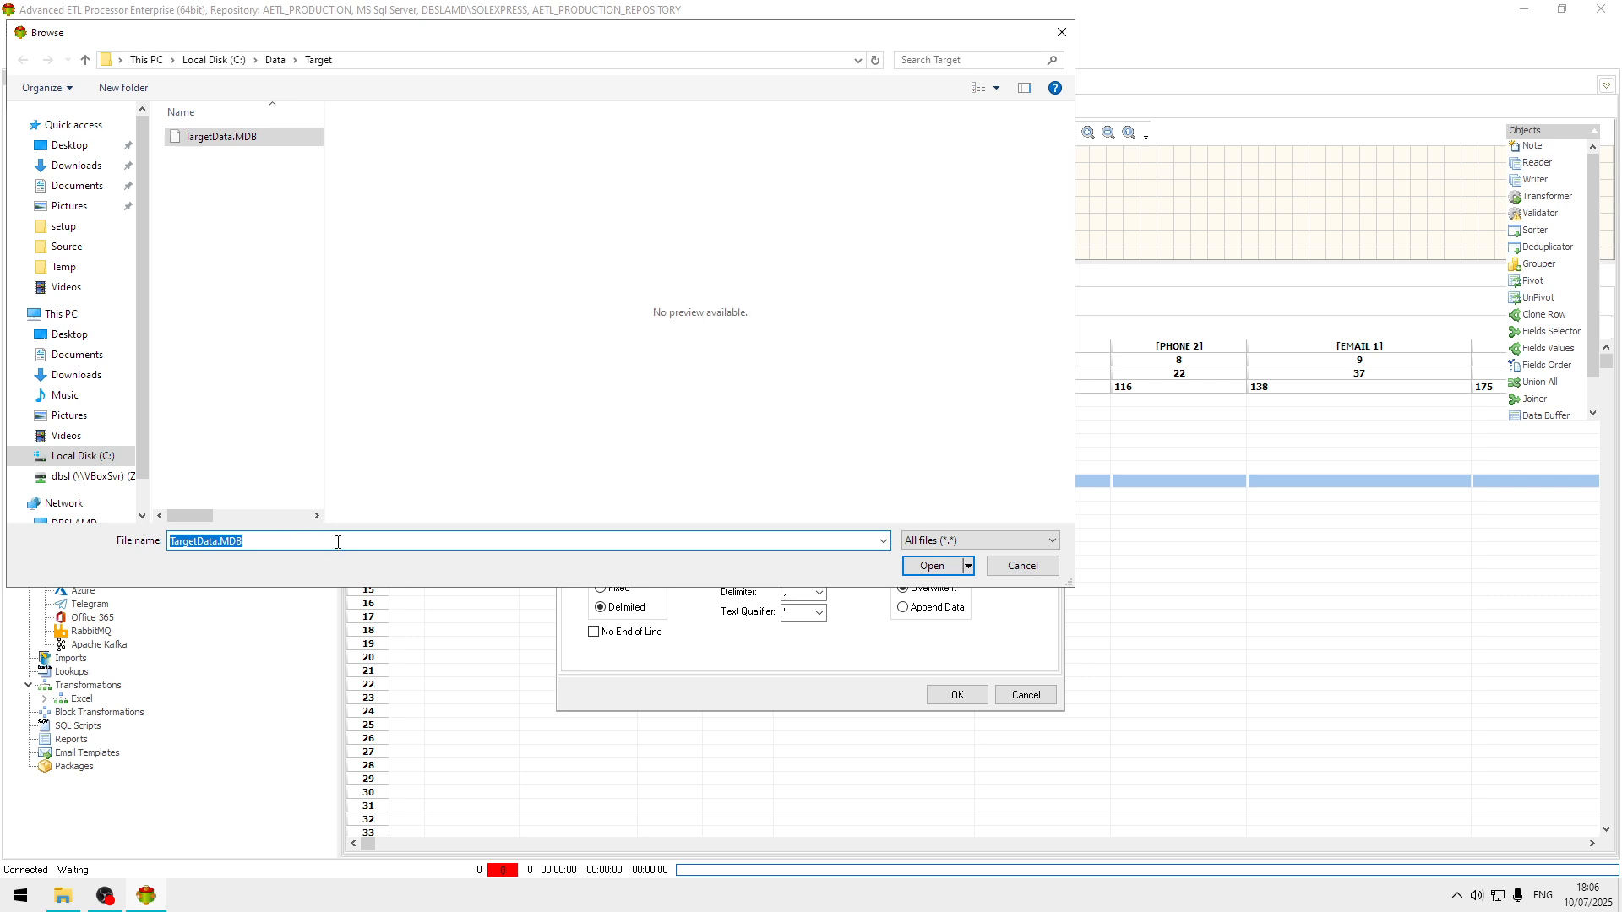
{"action": "left_click", "coordinate": [350, 539]}
{"action": "key", "text": "BackSpace"}
{"action": "key", "text": "BackSpace"}
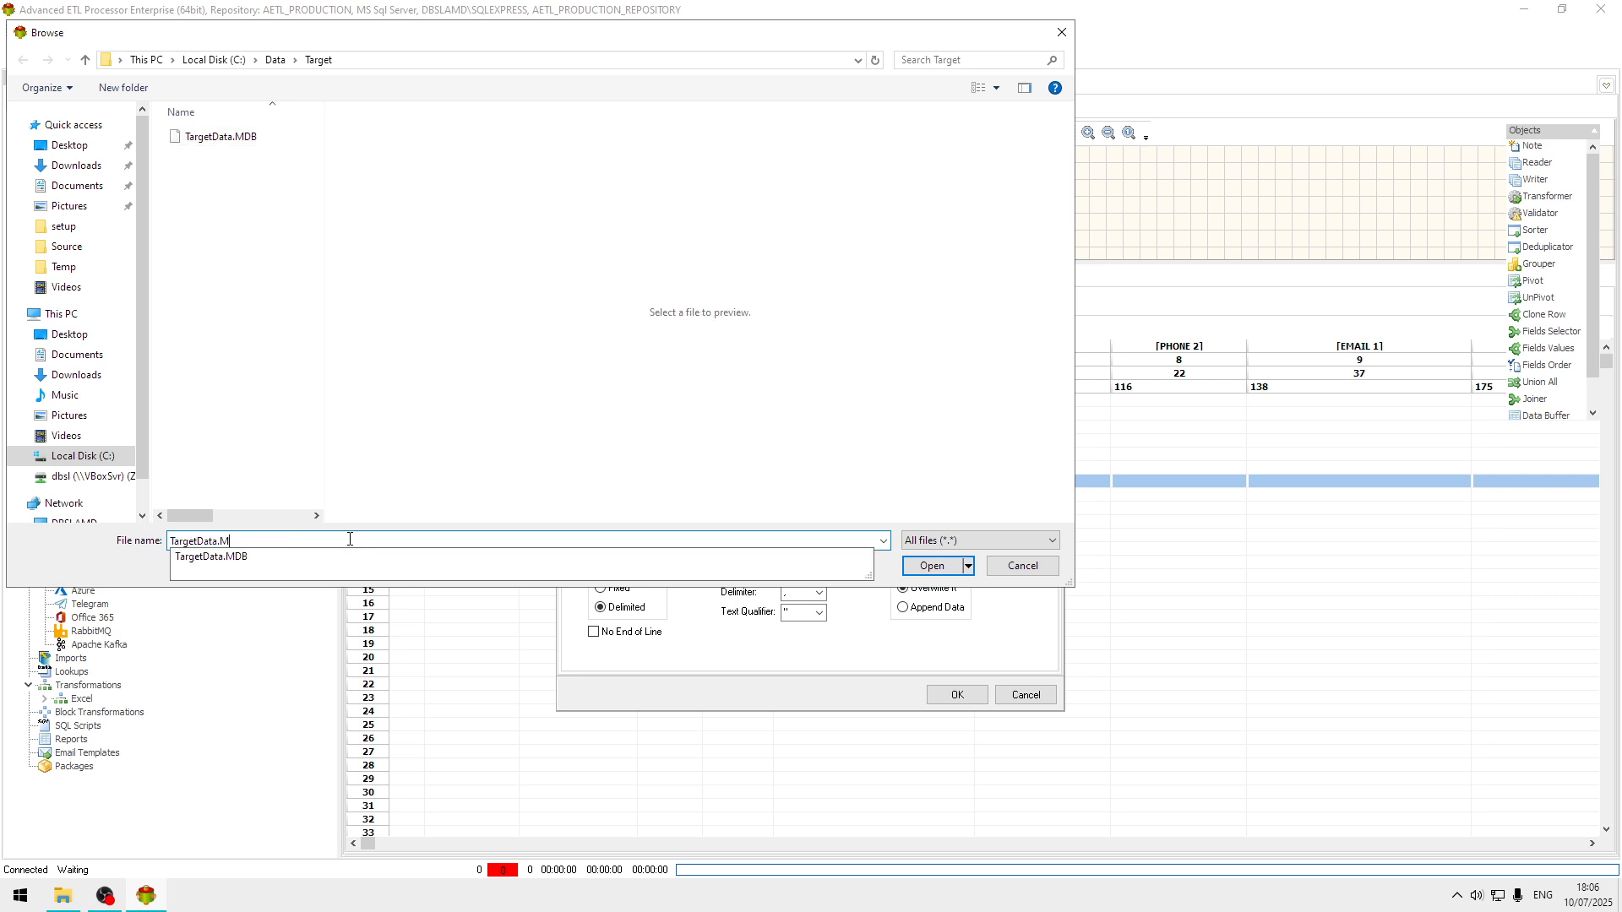
{"action": "type", "text": "csv"}
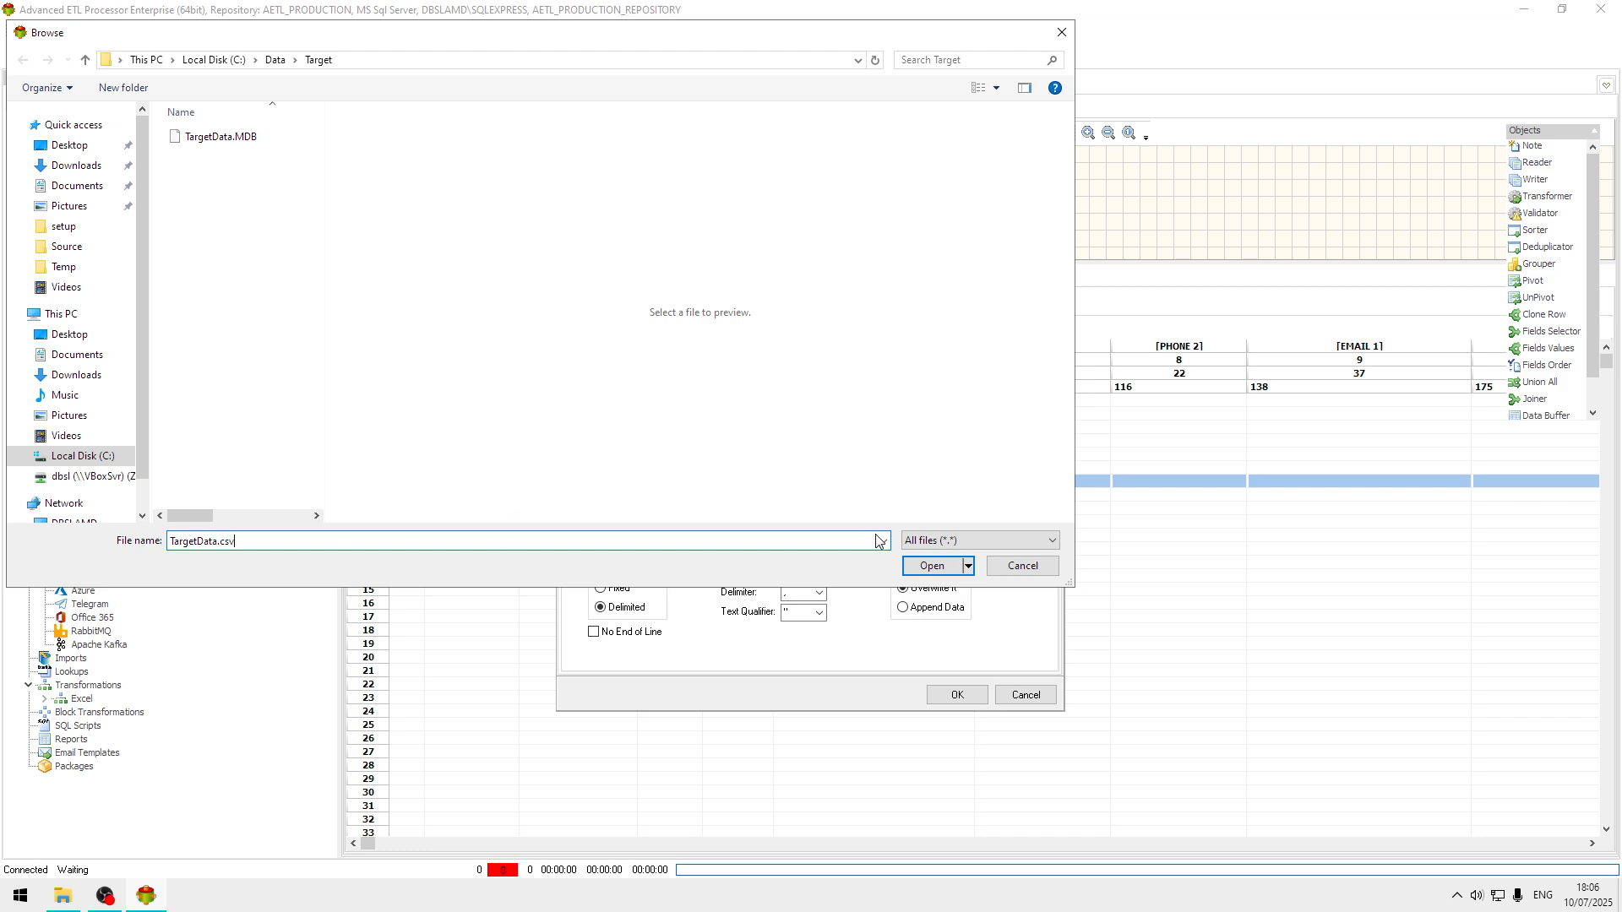
{"action": "left_click", "coordinate": [934, 567]}
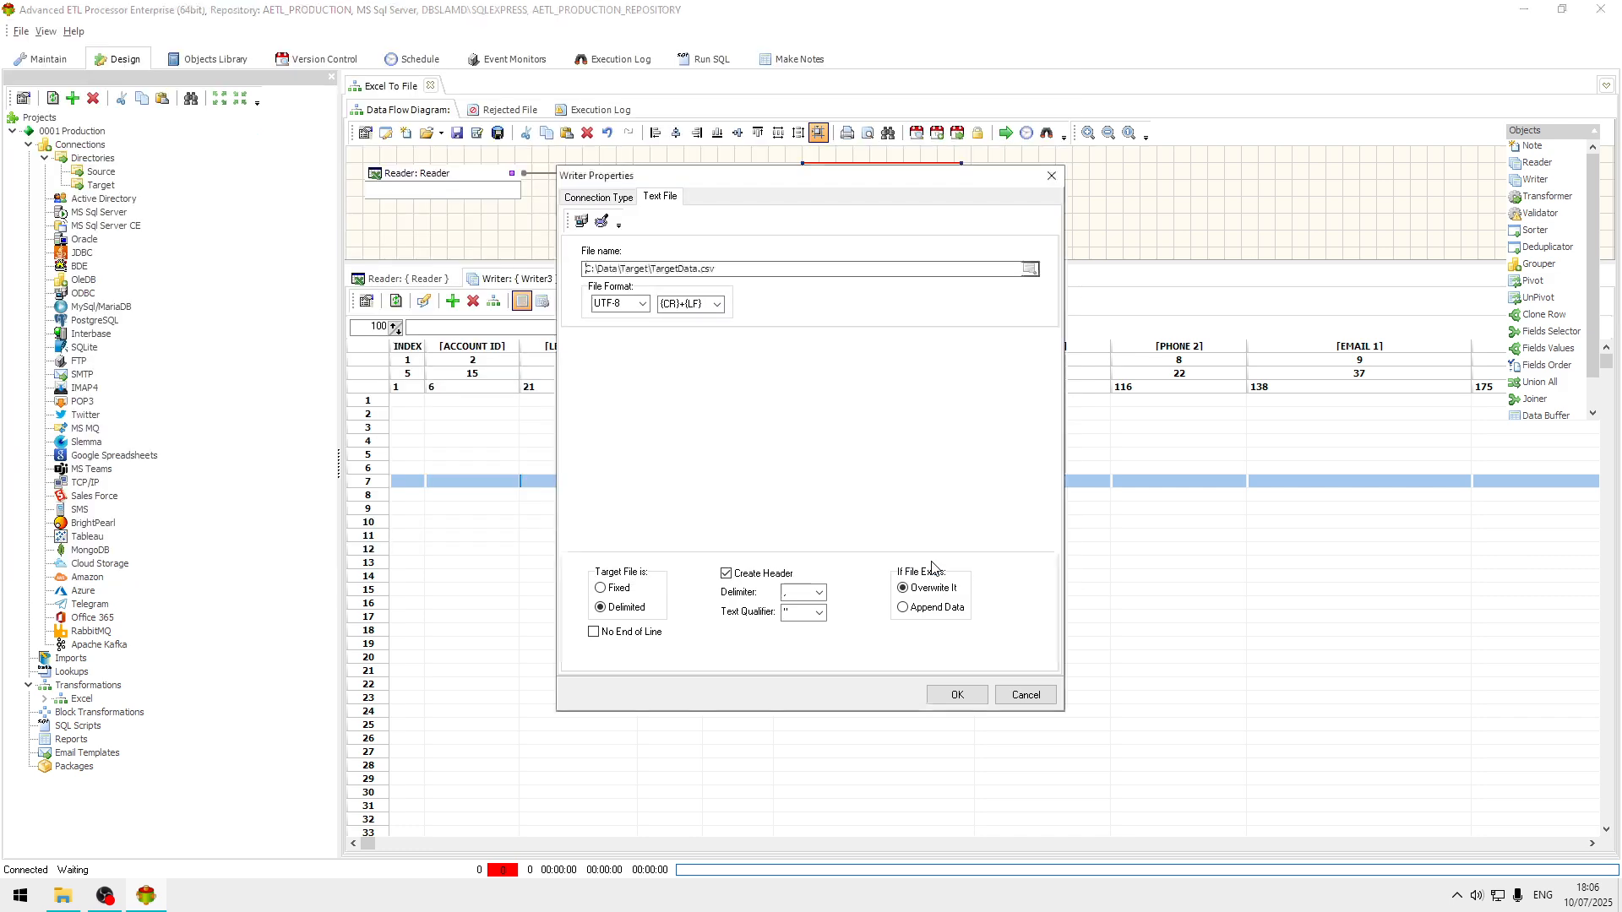
{"action": "left_click", "coordinate": [953, 700]}
- Open the Transformer for editing, enlarge its mapping area and link the source INDEX field to the target INDEX field
{"action": "left_click", "coordinate": [406, 279]}
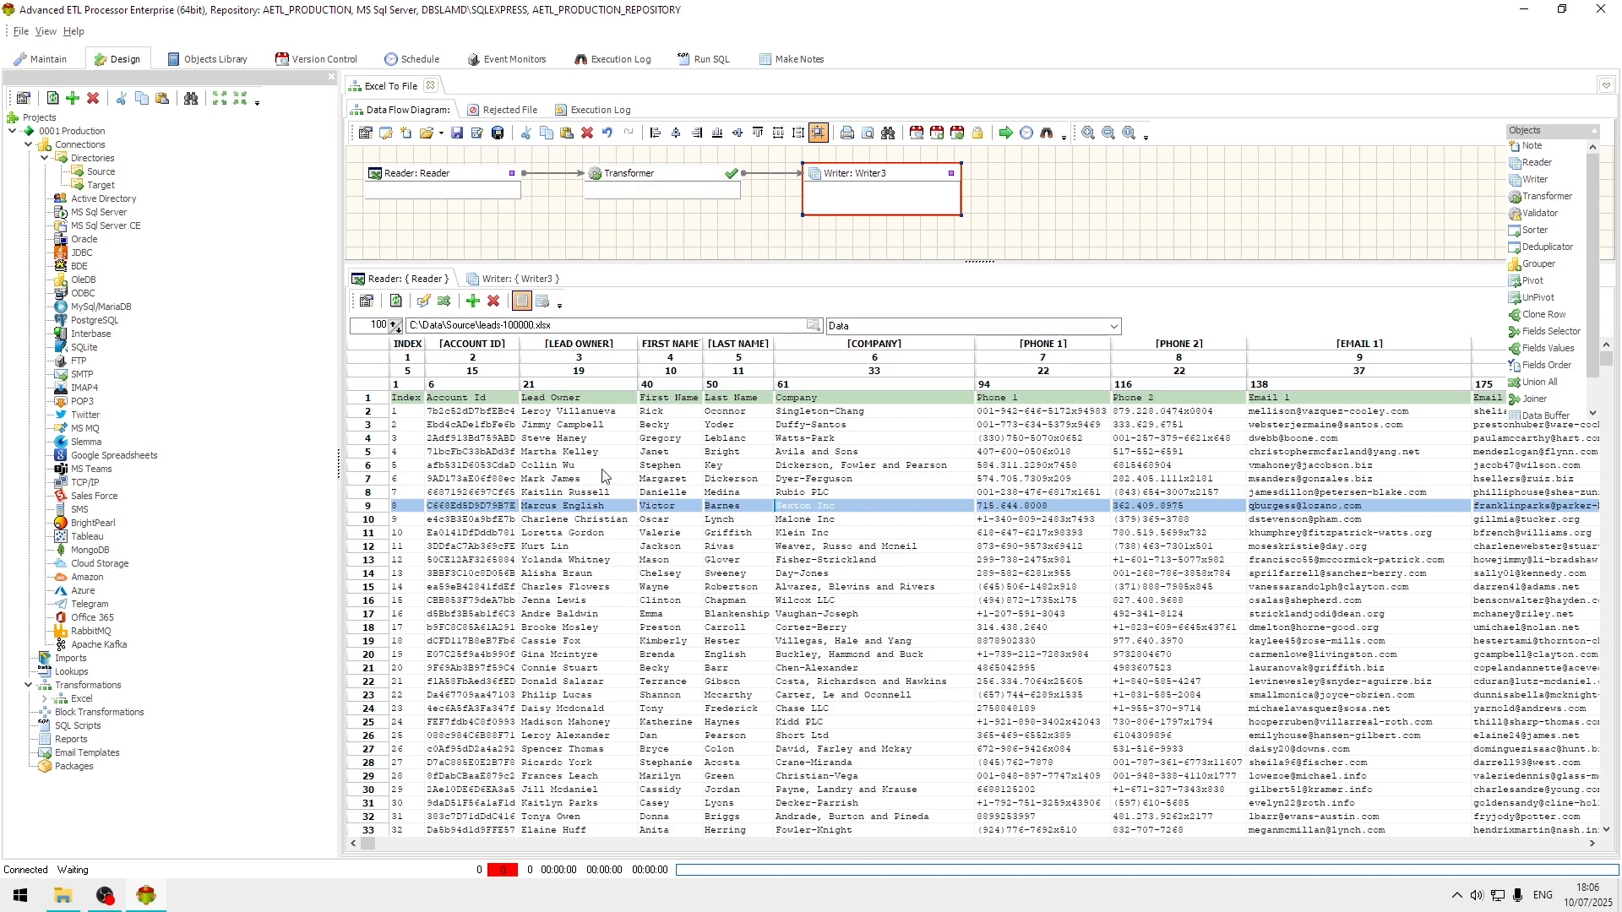
{"action": "left_click", "coordinate": [656, 180]}
{"action": "double_click", "coordinate": [658, 184]}
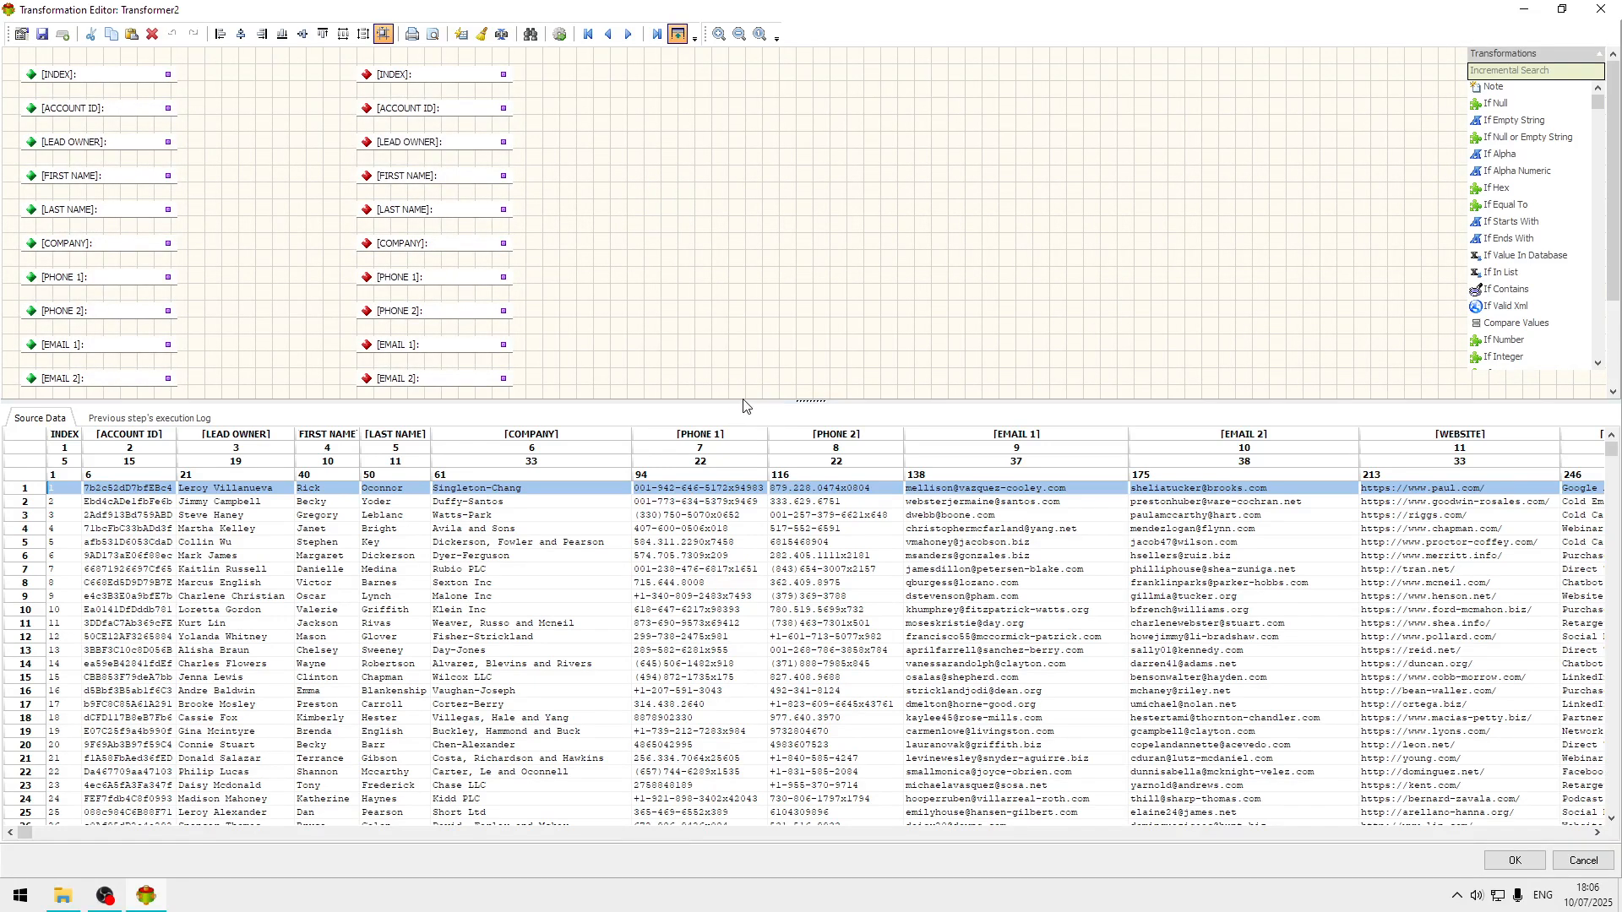
{"action": "left_click_drag", "start_coordinate": [743, 404], "coordinate": [743, 481]}
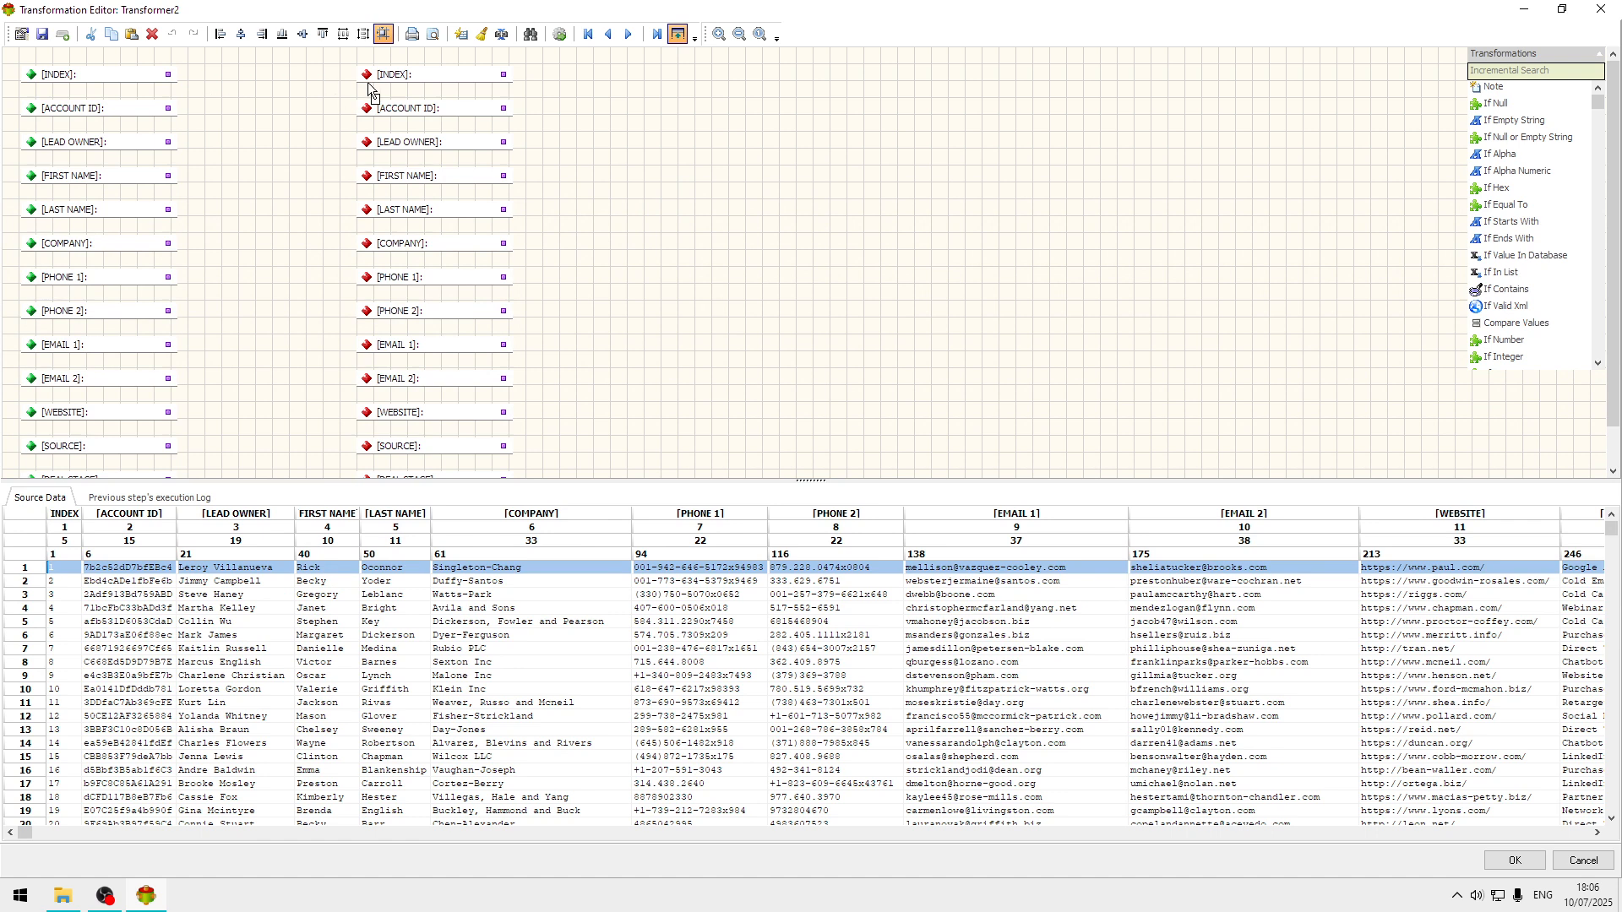
{"action": "left_click_drag", "start_coordinate": [167, 74], "coordinate": [372, 76]}
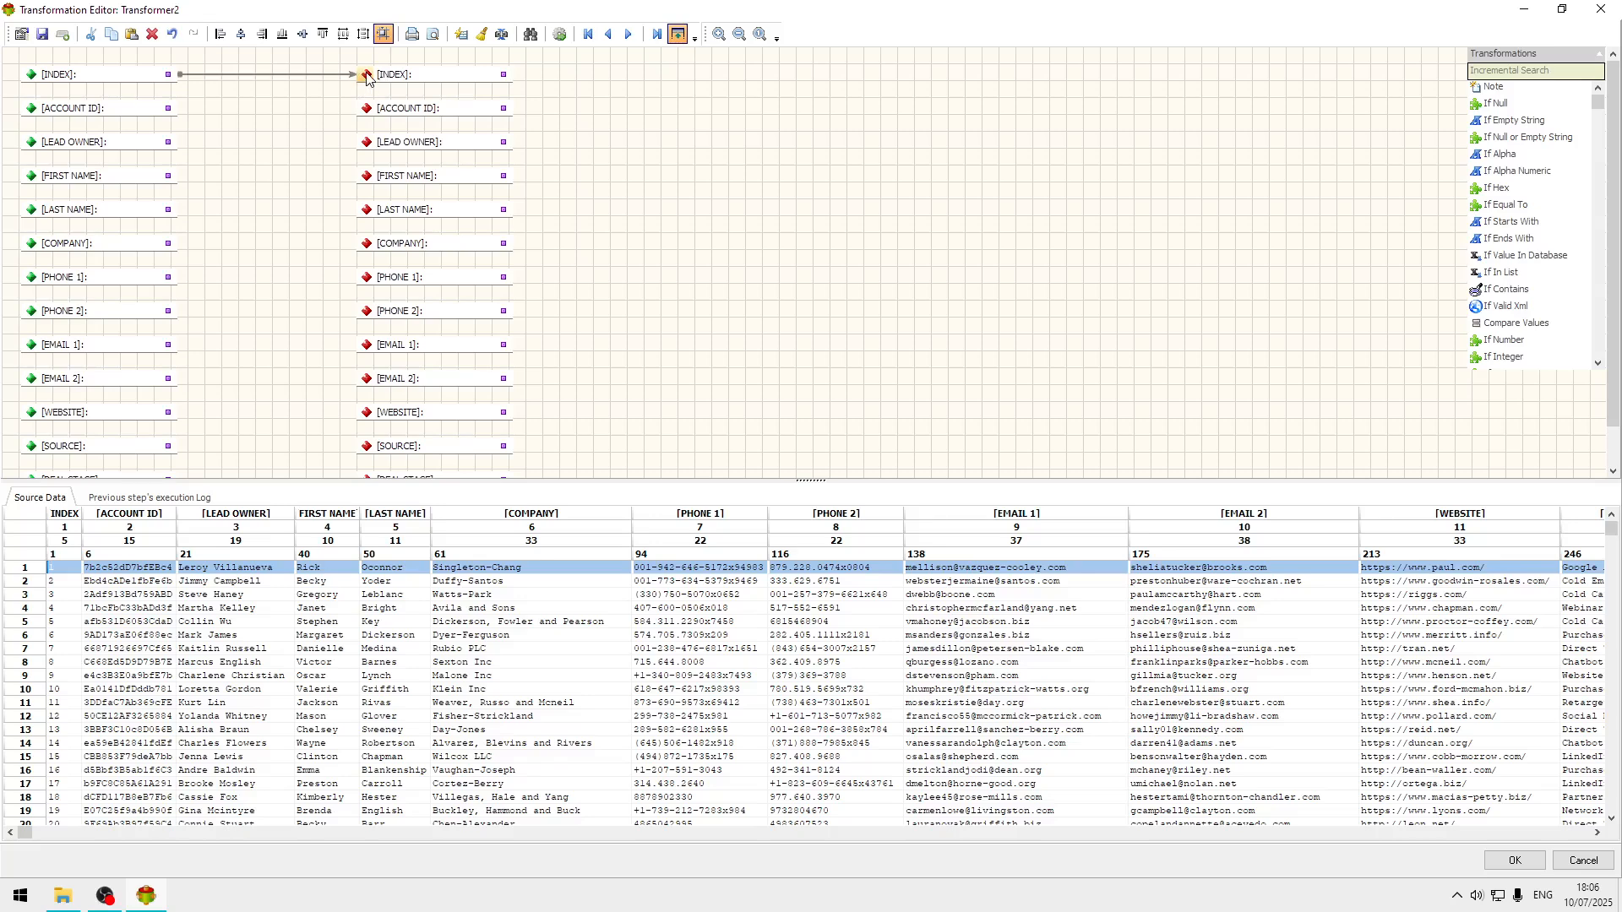
- Auto-map all source fields to the target fields by field name, deleting existing objects first, and save the Transformer's mapping
{"action": "left_click", "coordinate": [465, 40]}
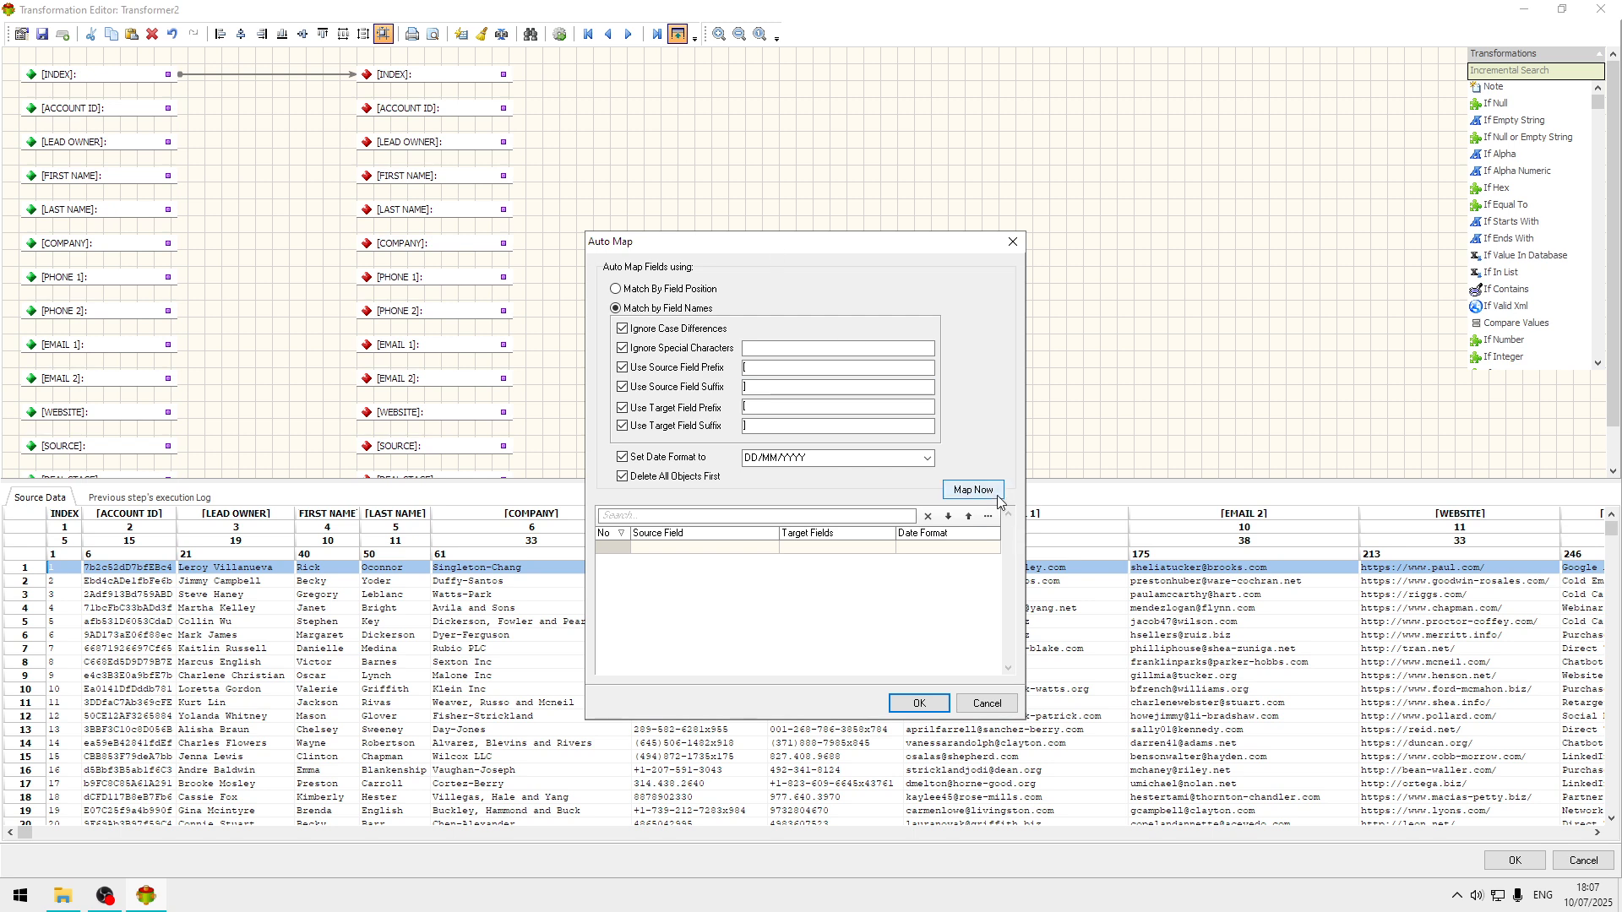
{"action": "left_click", "coordinate": [994, 495]}
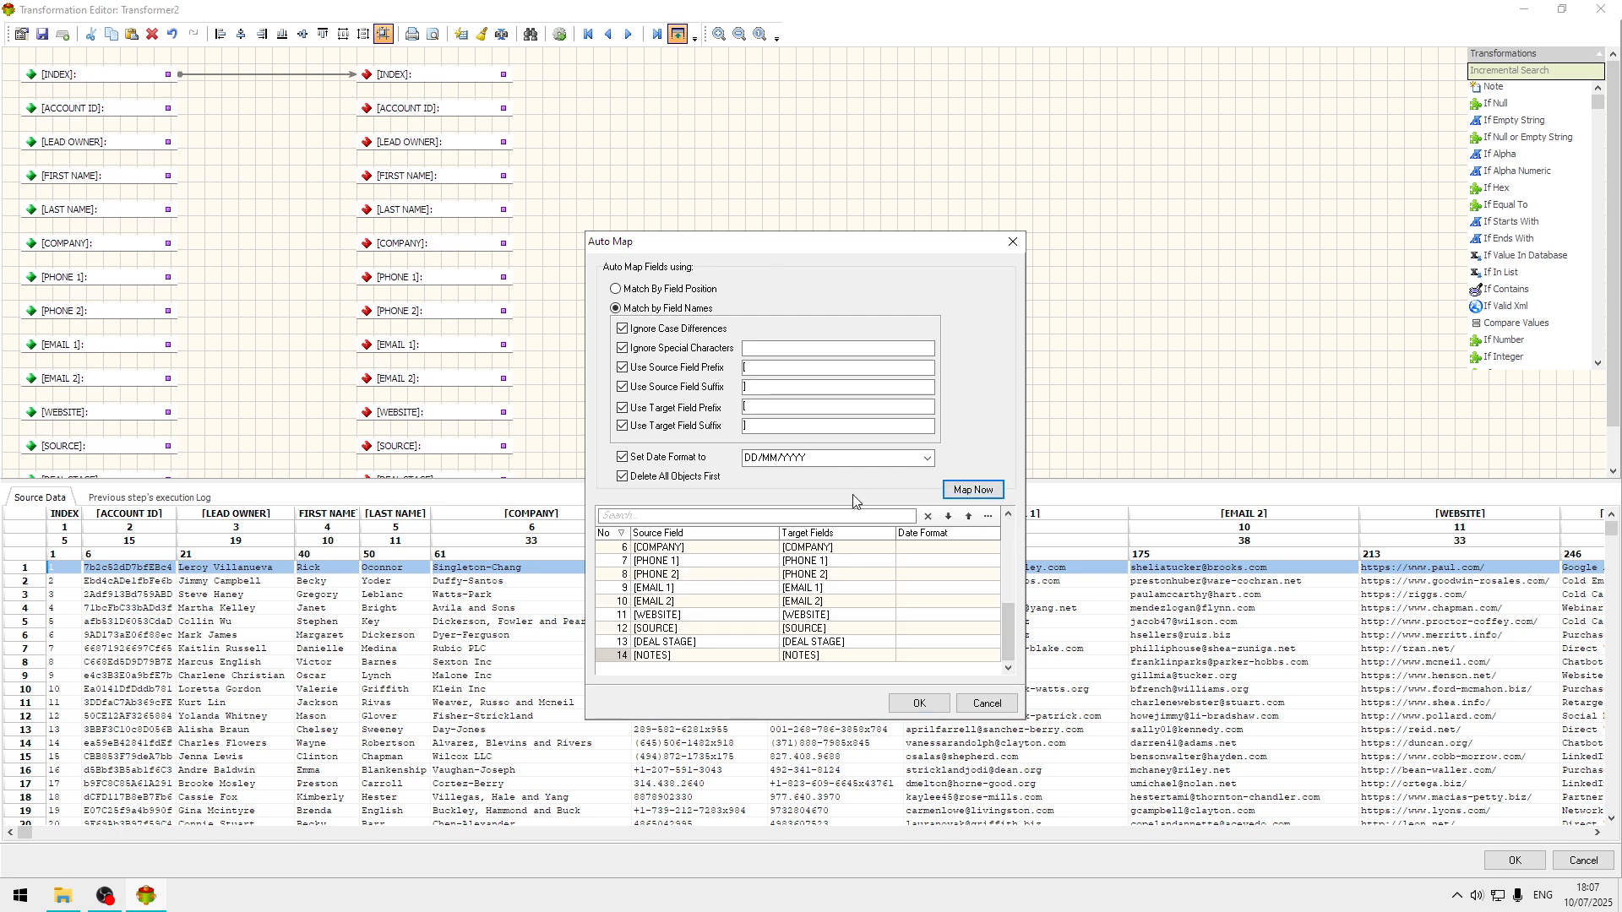
{"action": "left_click", "coordinate": [920, 703]}
{"action": "left_click", "coordinate": [1508, 862]}
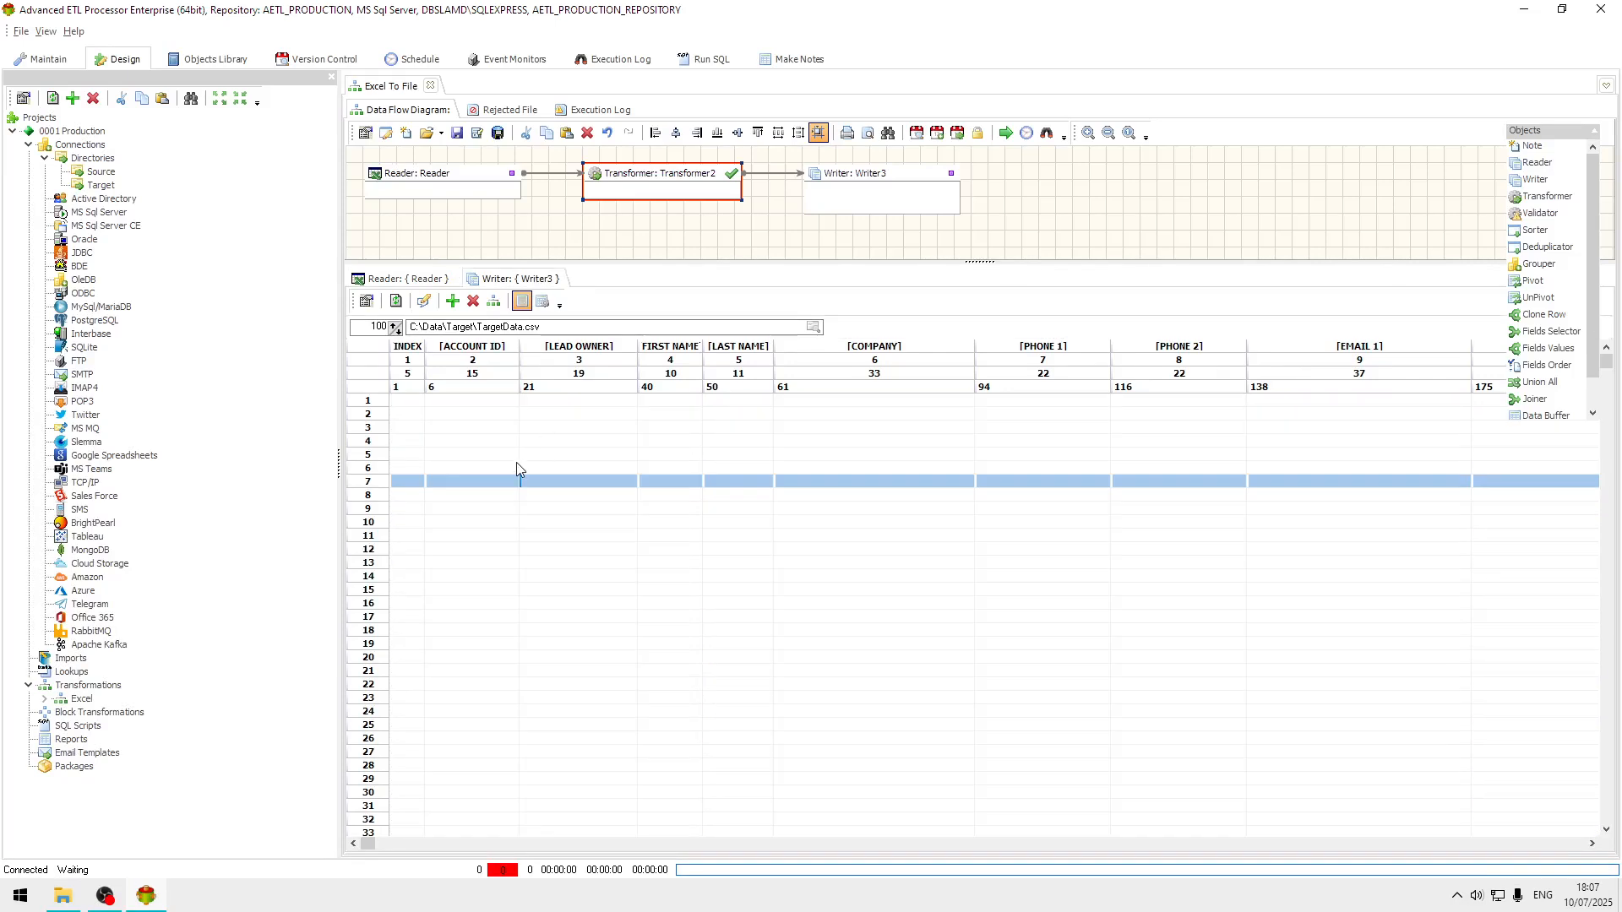
- Run the transformation to write the leads to TargetData.csv and close the execution log when it completes
{"action": "left_click", "coordinate": [579, 427]}
{"action": "left_click", "coordinate": [408, 278]}
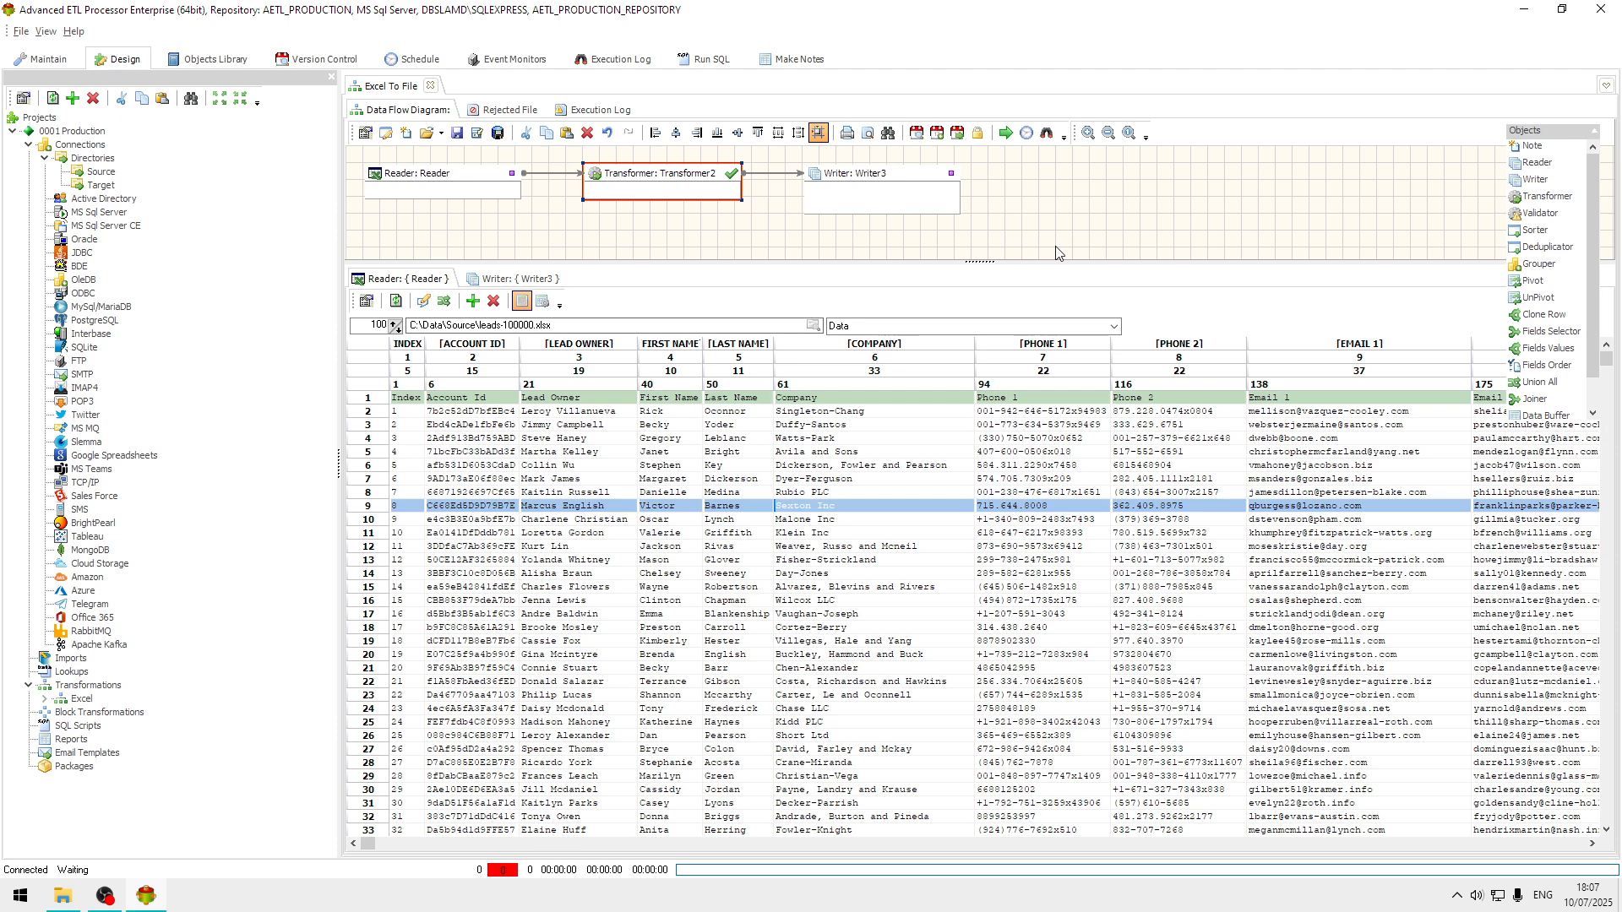
{"action": "left_click", "coordinate": [1005, 135]}
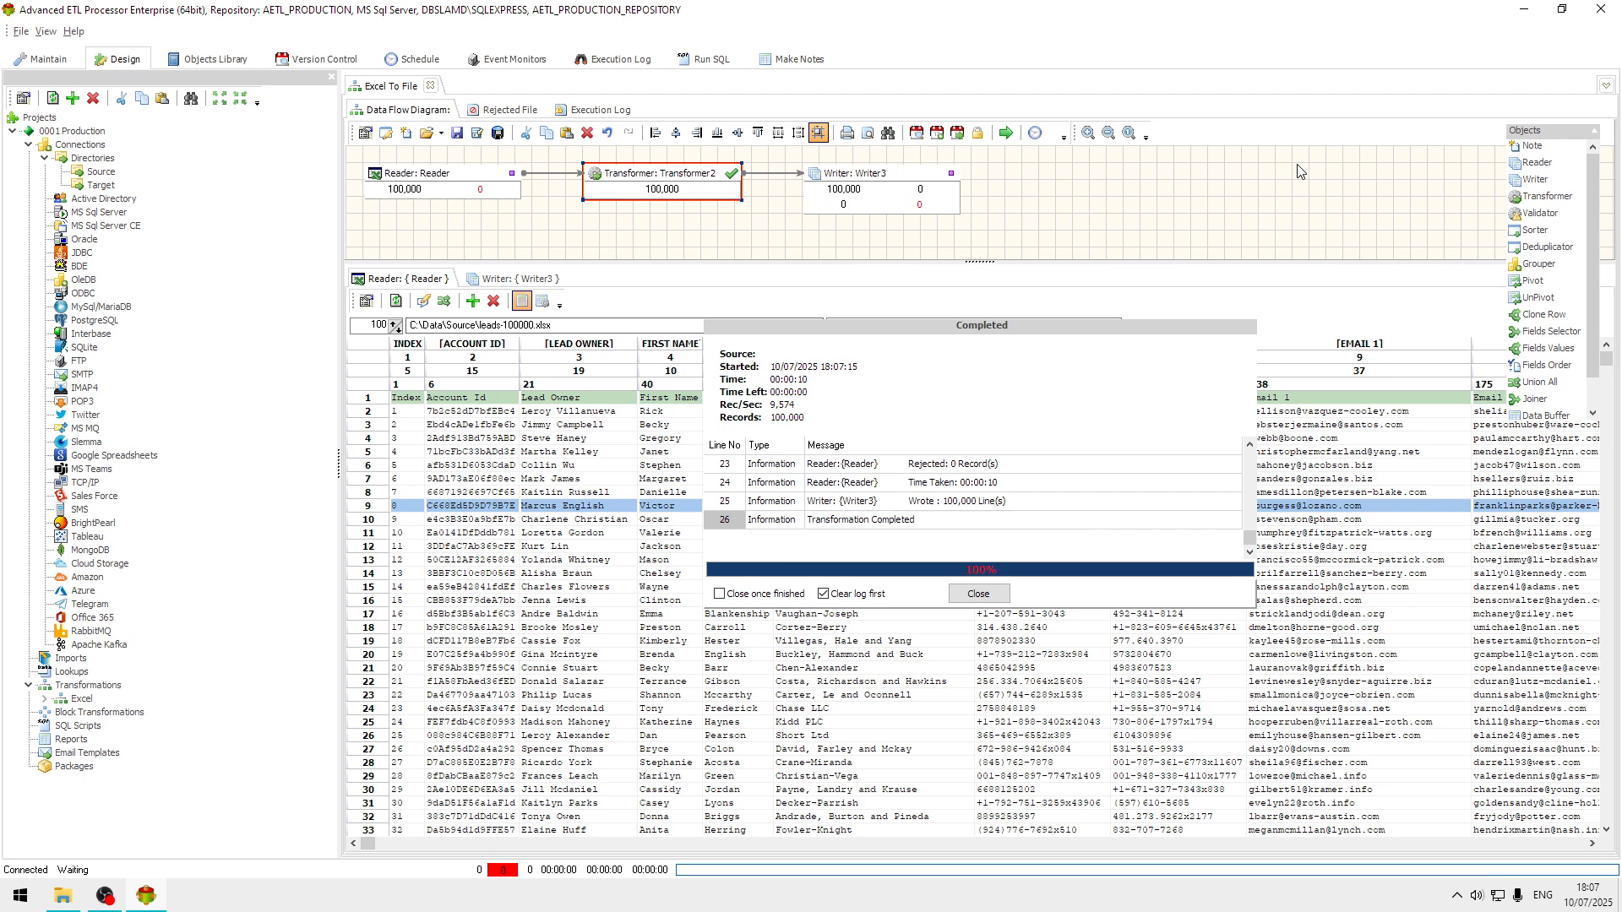
{"action": "left_click", "coordinate": [986, 485]}
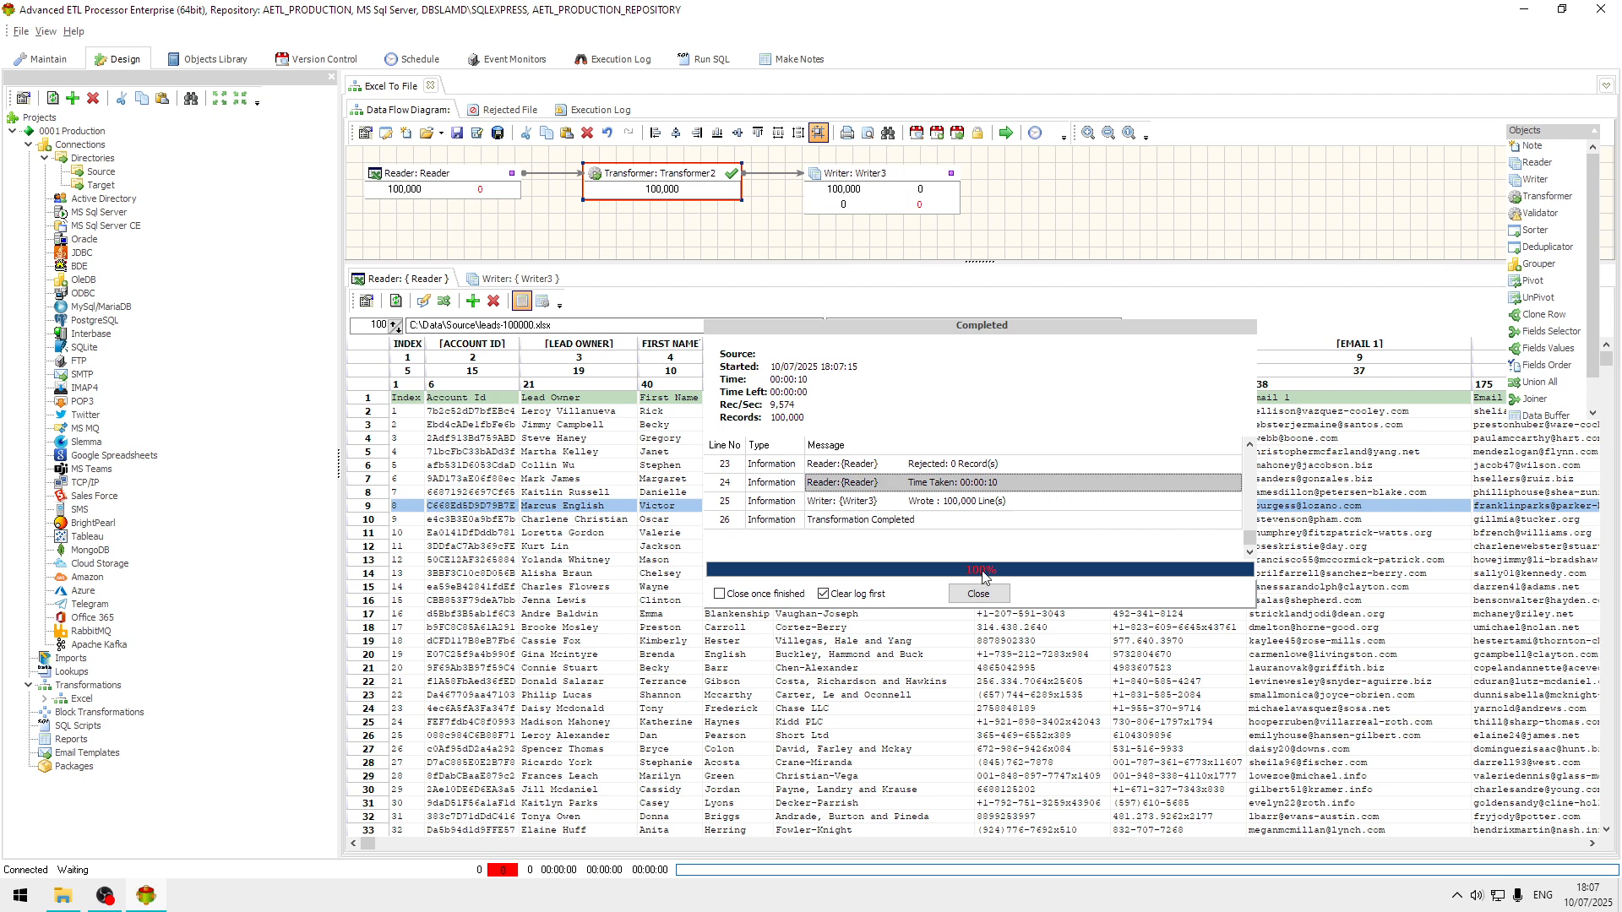
{"action": "left_click", "coordinate": [980, 594]}
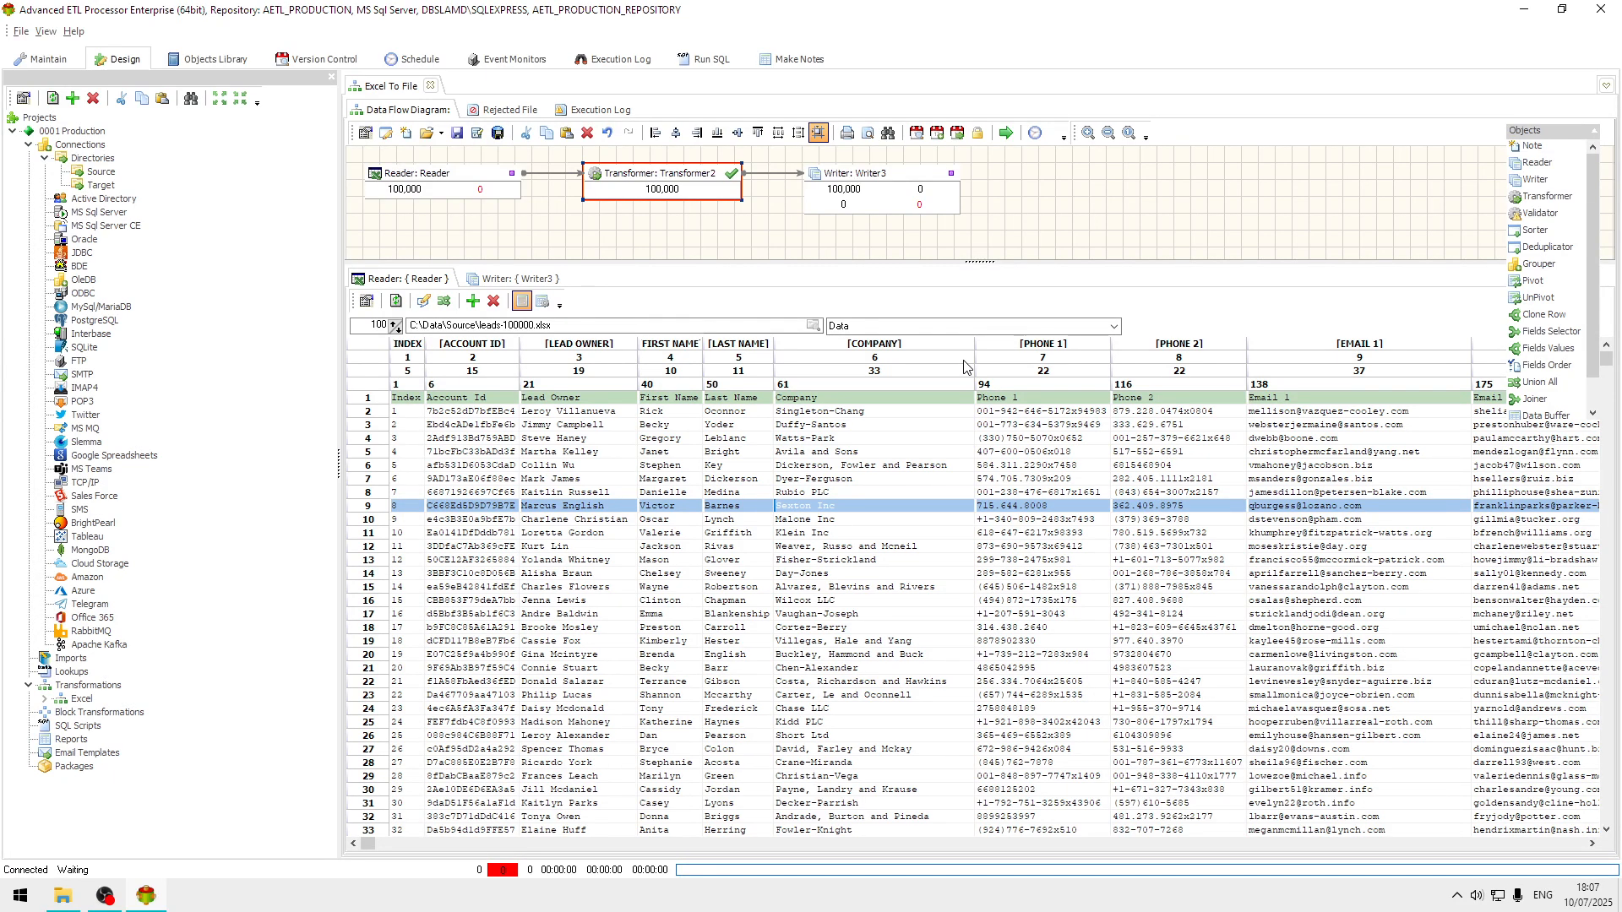
- Change the Writer's data target type to QlikView QVX File and set its target table to Leads
{"action": "left_click", "coordinate": [894, 182]}
{"action": "double_click", "coordinate": [892, 182]}
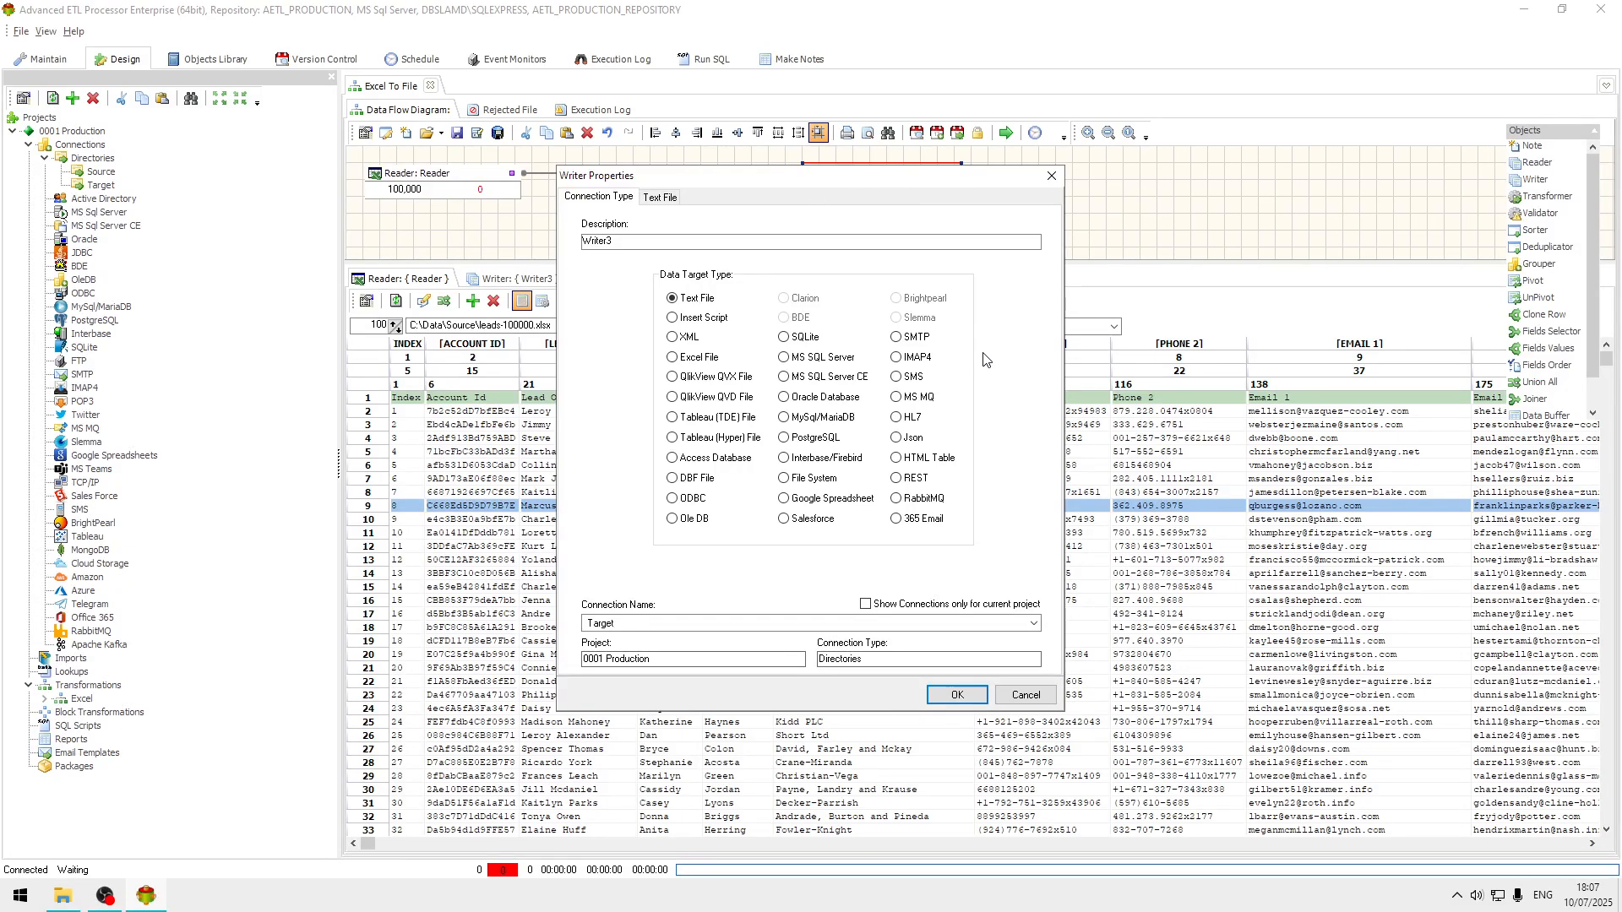
{"action": "left_click", "coordinate": [712, 377]}
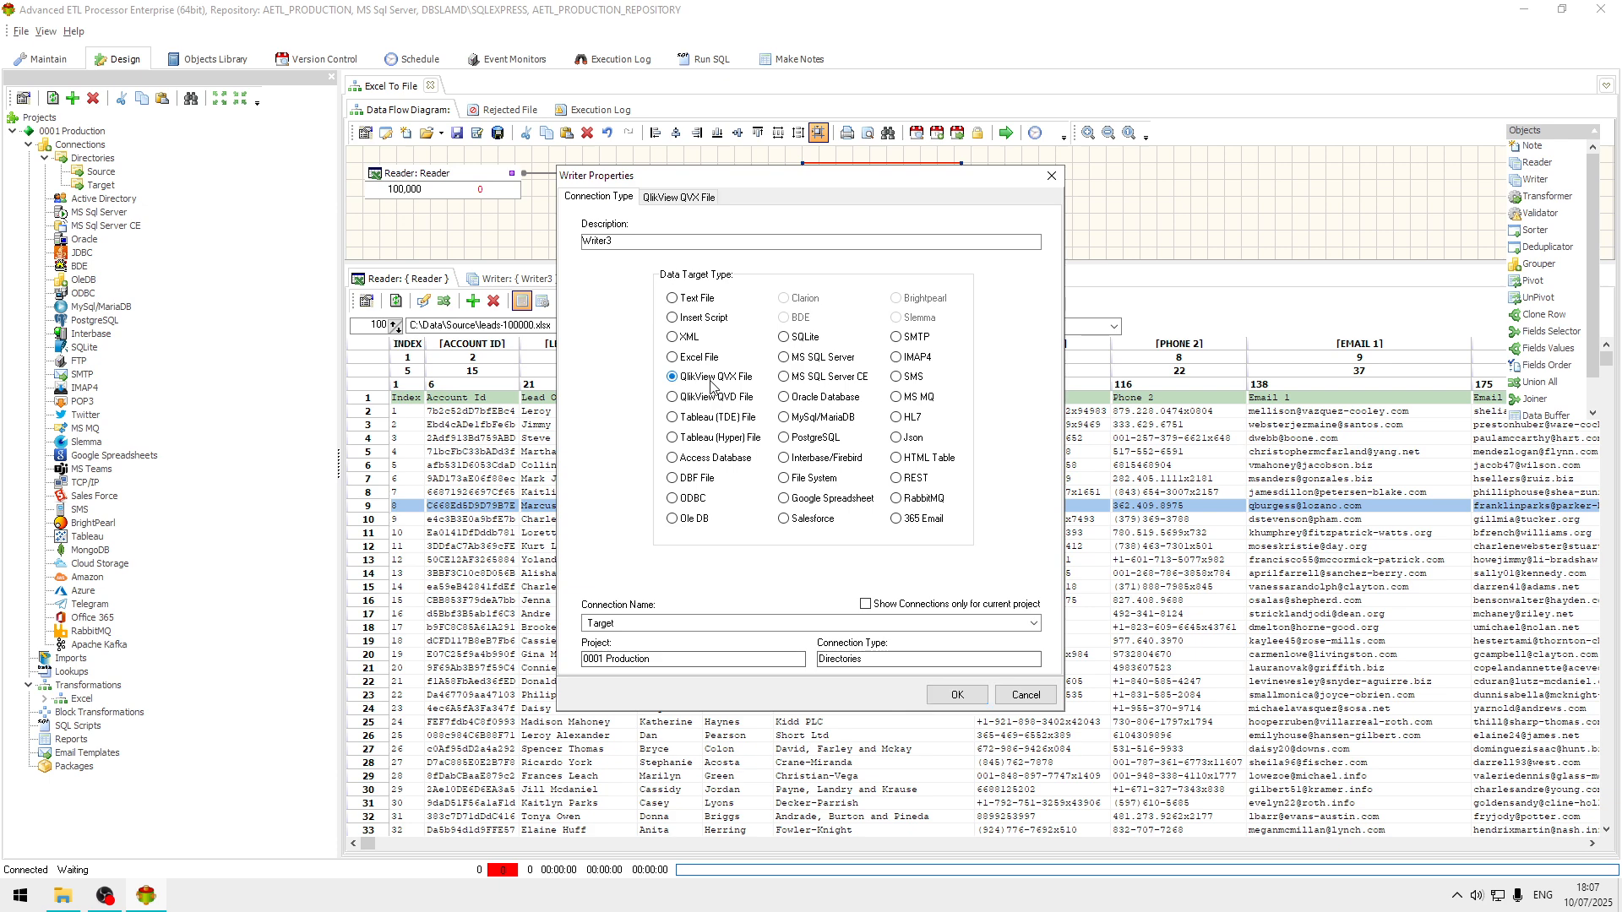
{"action": "left_click", "coordinate": [689, 199]}
{"action": "left_click", "coordinate": [738, 271]}
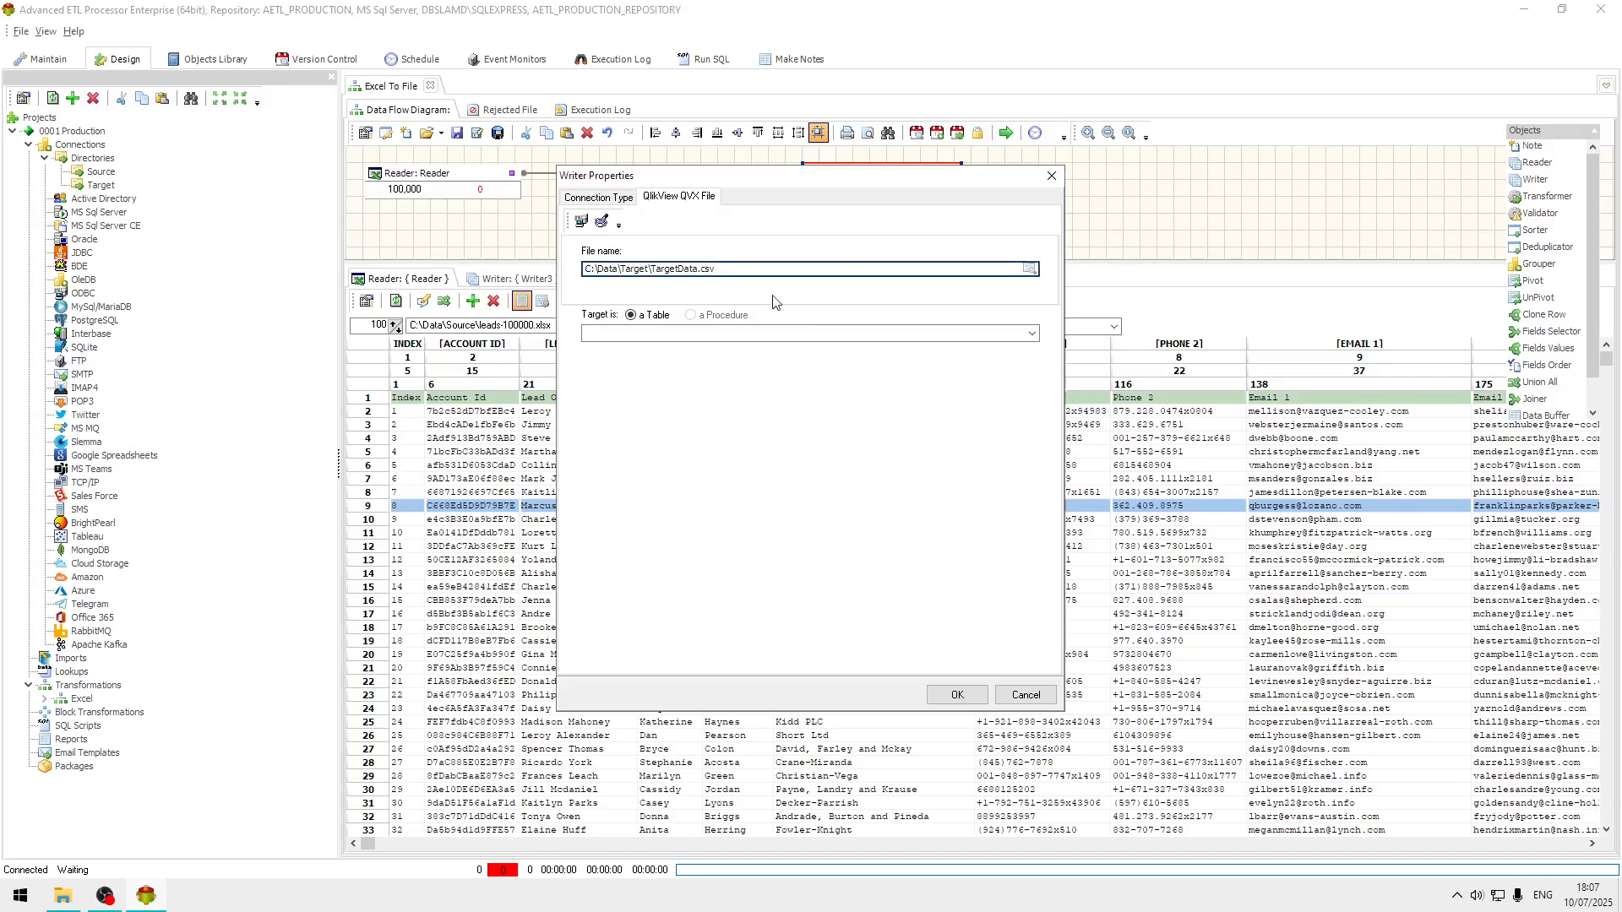
{"action": "left_click", "coordinate": [796, 334]}
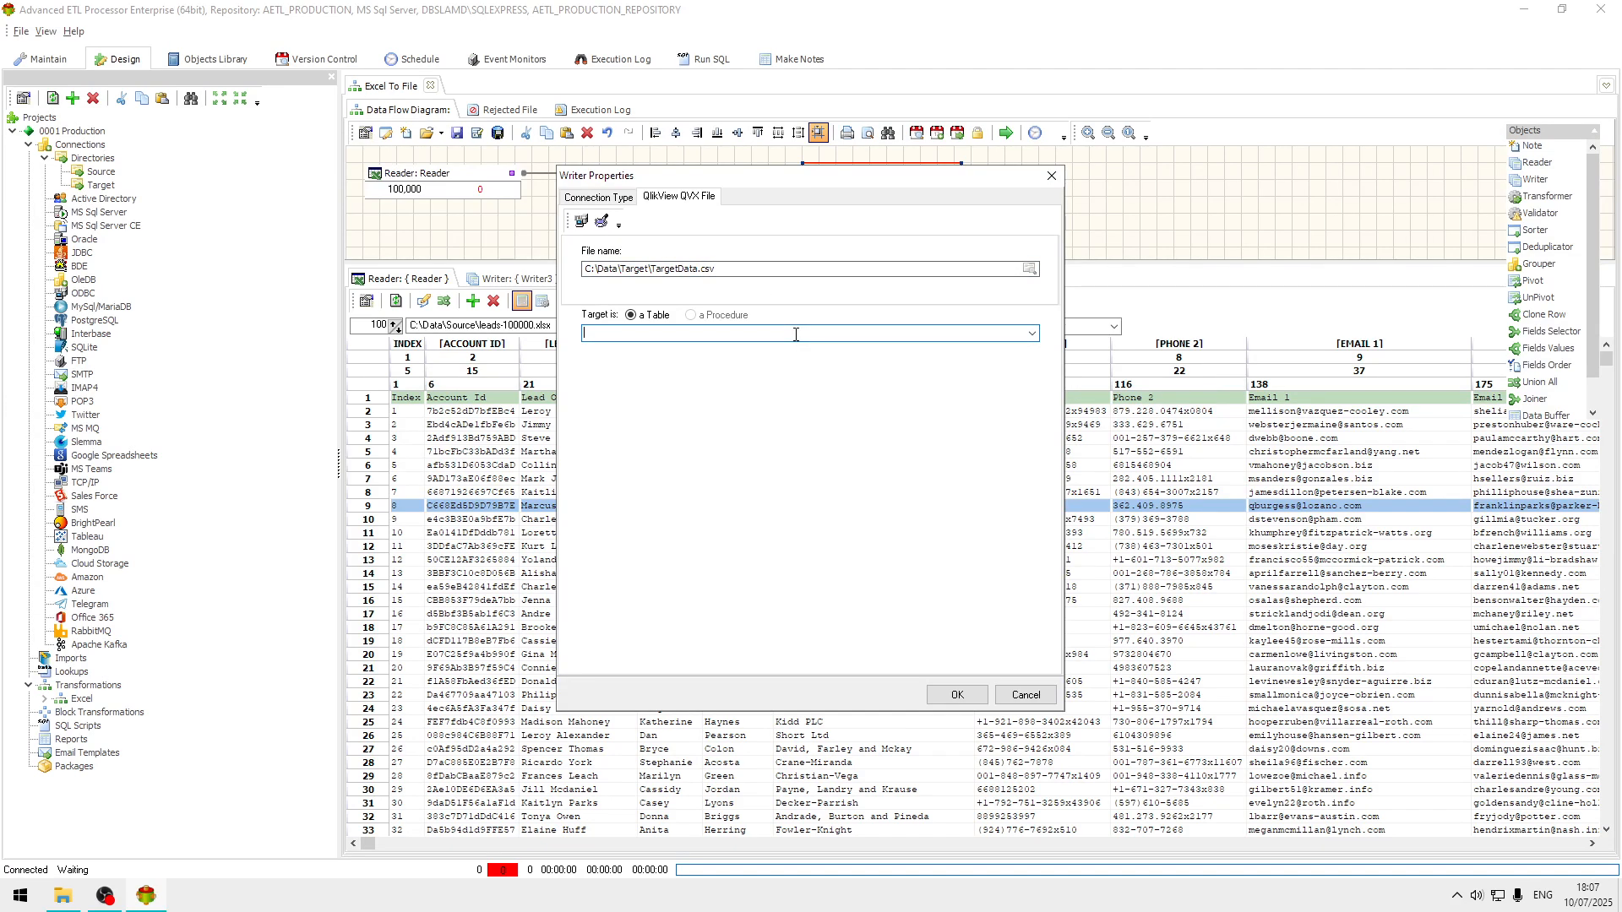
{"action": "type", "text": "Leds"}
{"action": "key", "text": "BackSpace"}
- Change the Writer's output file extension to make it C:\Data\Target\TargetData.qvx and apply the writer properties
{"action": "left_click", "coordinate": [805, 261]}
{"action": "key", "text": "BackSpace"}
{"action": "key", "text": "BackSpace"}
{"action": "key", "text": "BackSpace"}
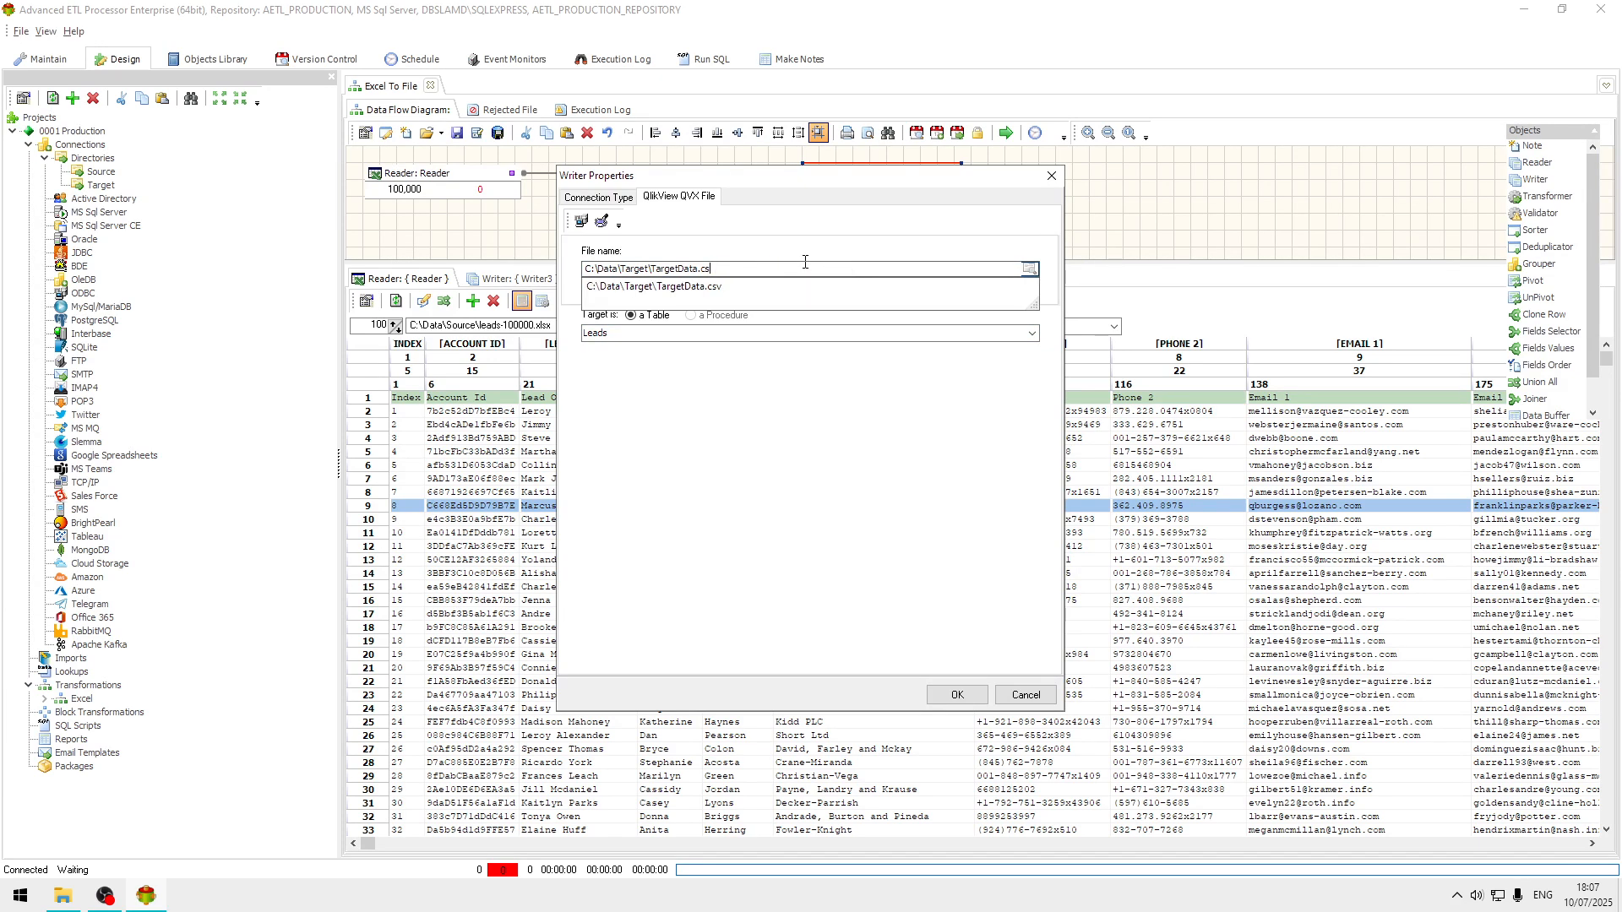
{"action": "type", "text": "qvx"}
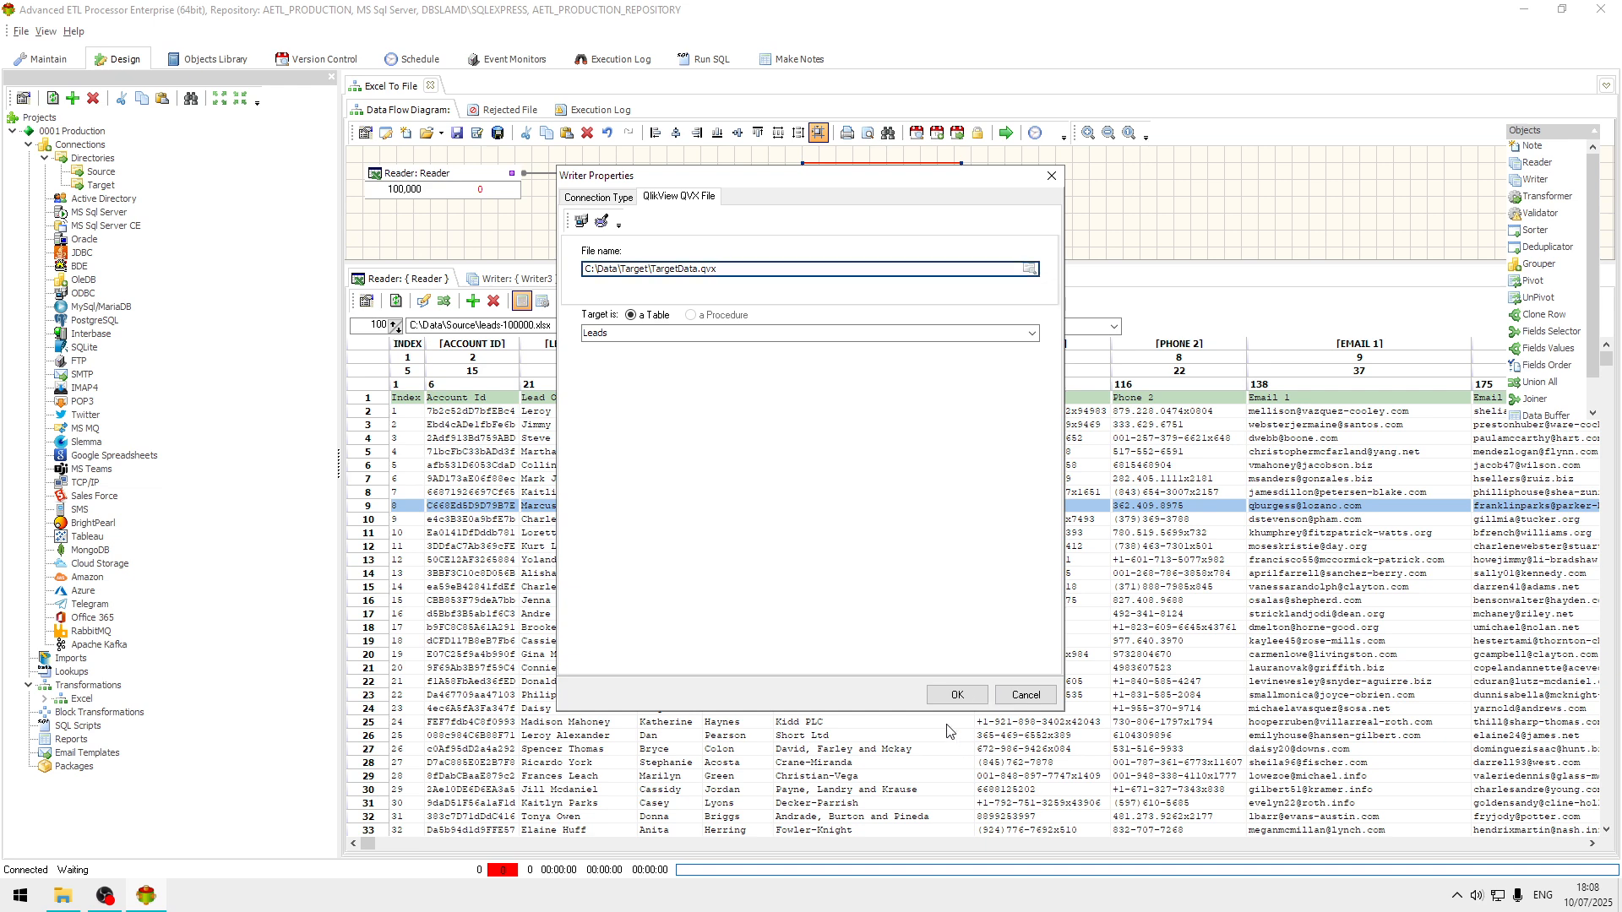
{"action": "left_click", "coordinate": [963, 698]}
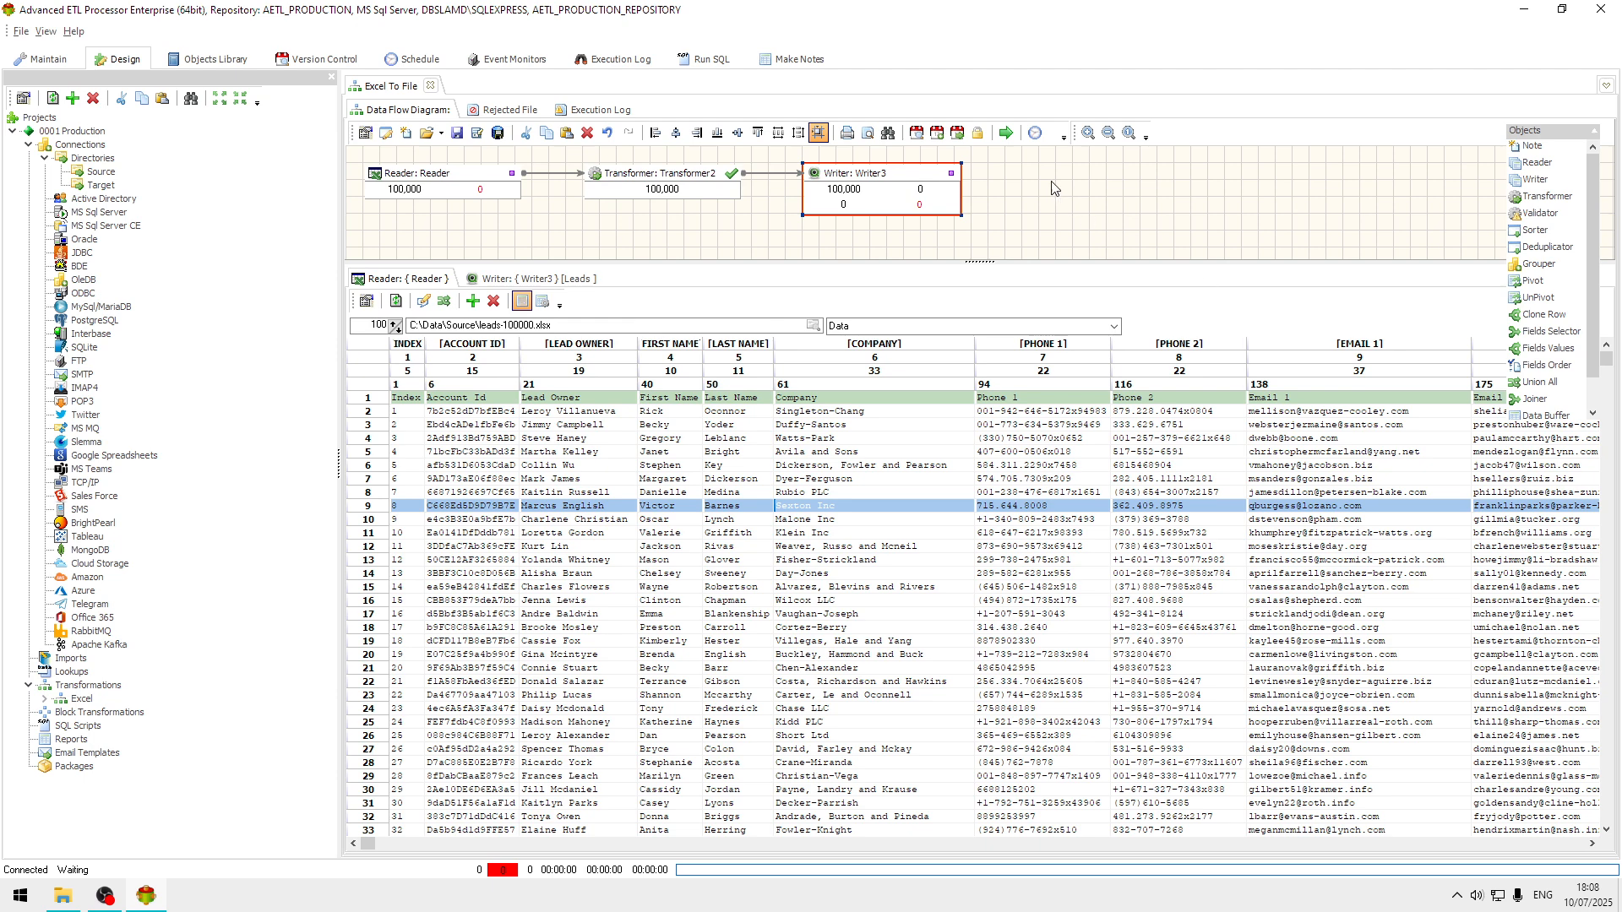
- Run the transformation to the QVX file, close the execution log and load the written data in the Writer's preview grid
{"action": "left_click", "coordinate": [1005, 133]}
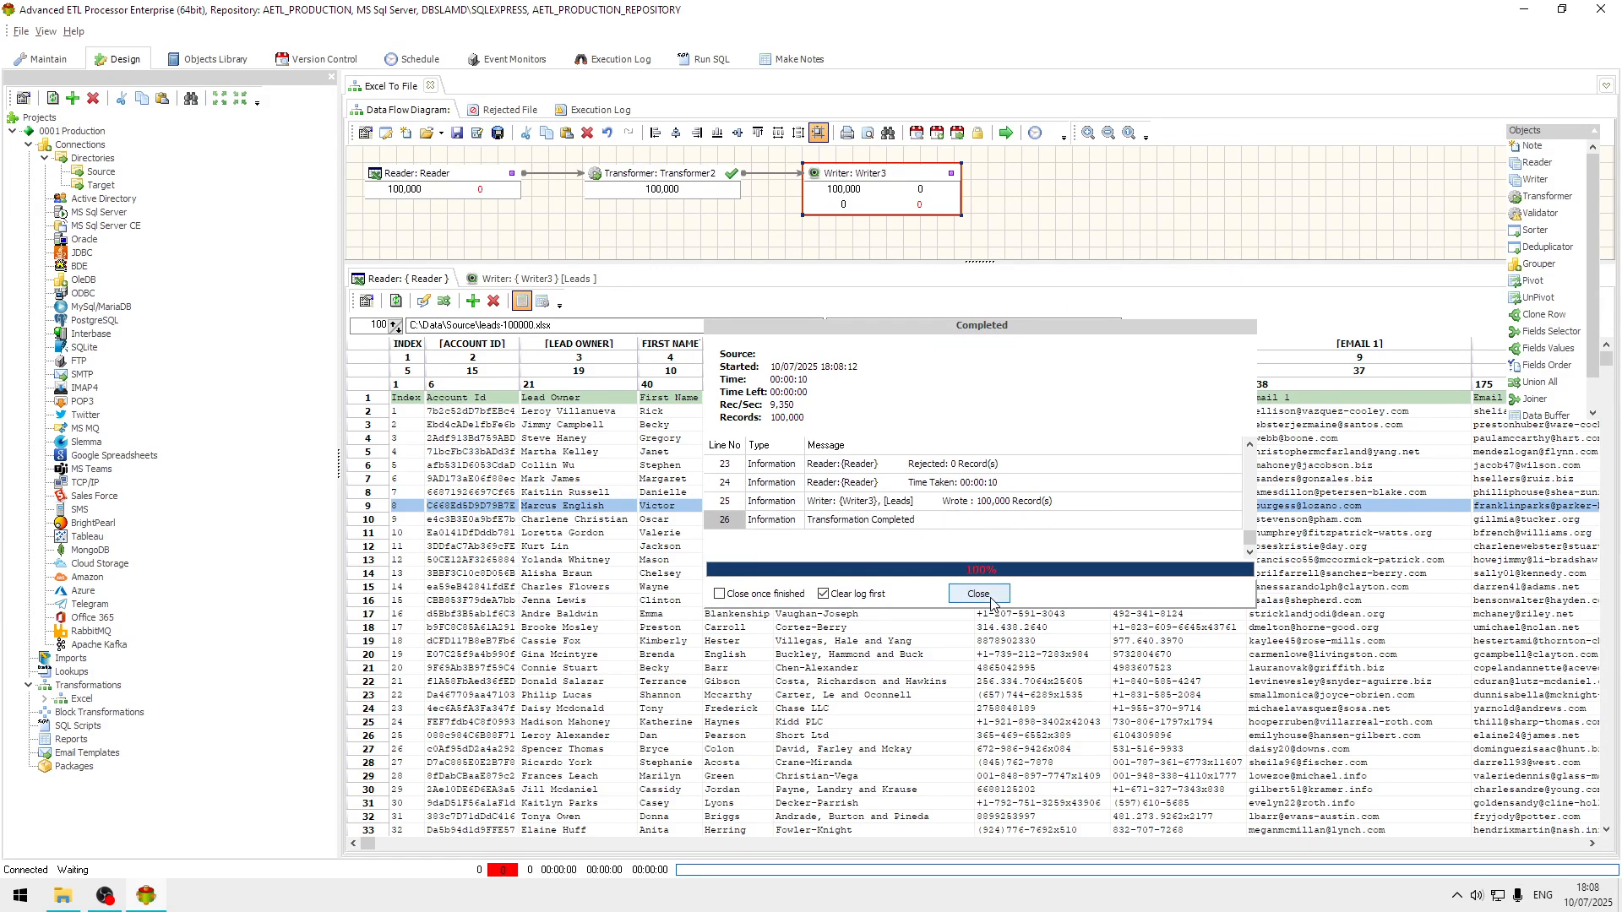
{"action": "left_click", "coordinate": [978, 594]}
{"action": "left_click", "coordinate": [539, 279]}
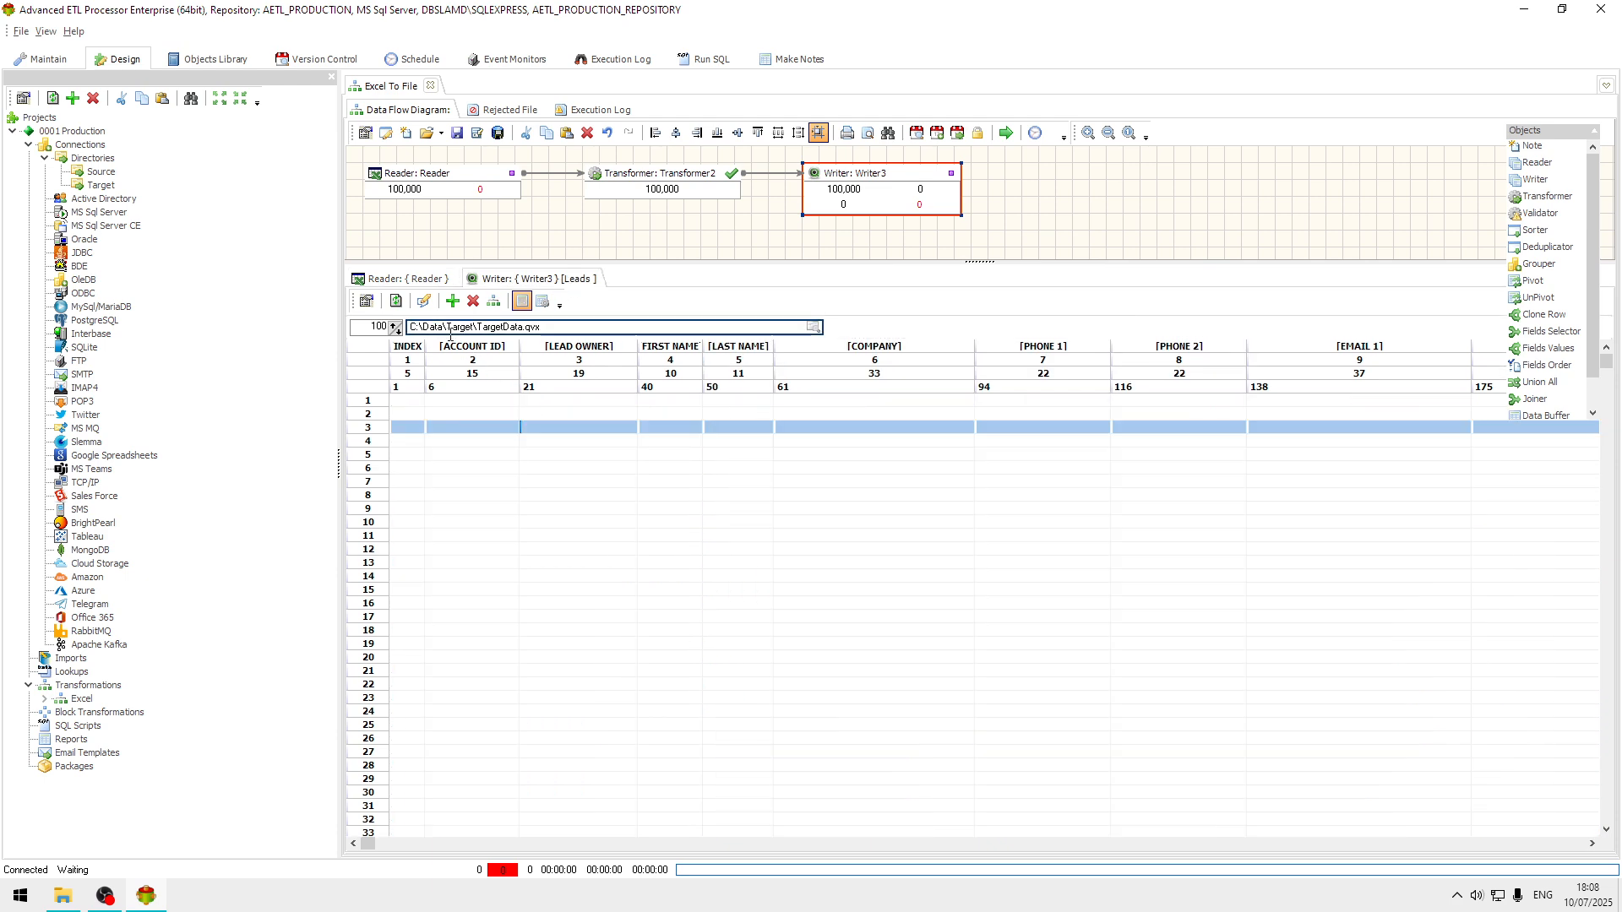
{"action": "left_click", "coordinate": [397, 302]}
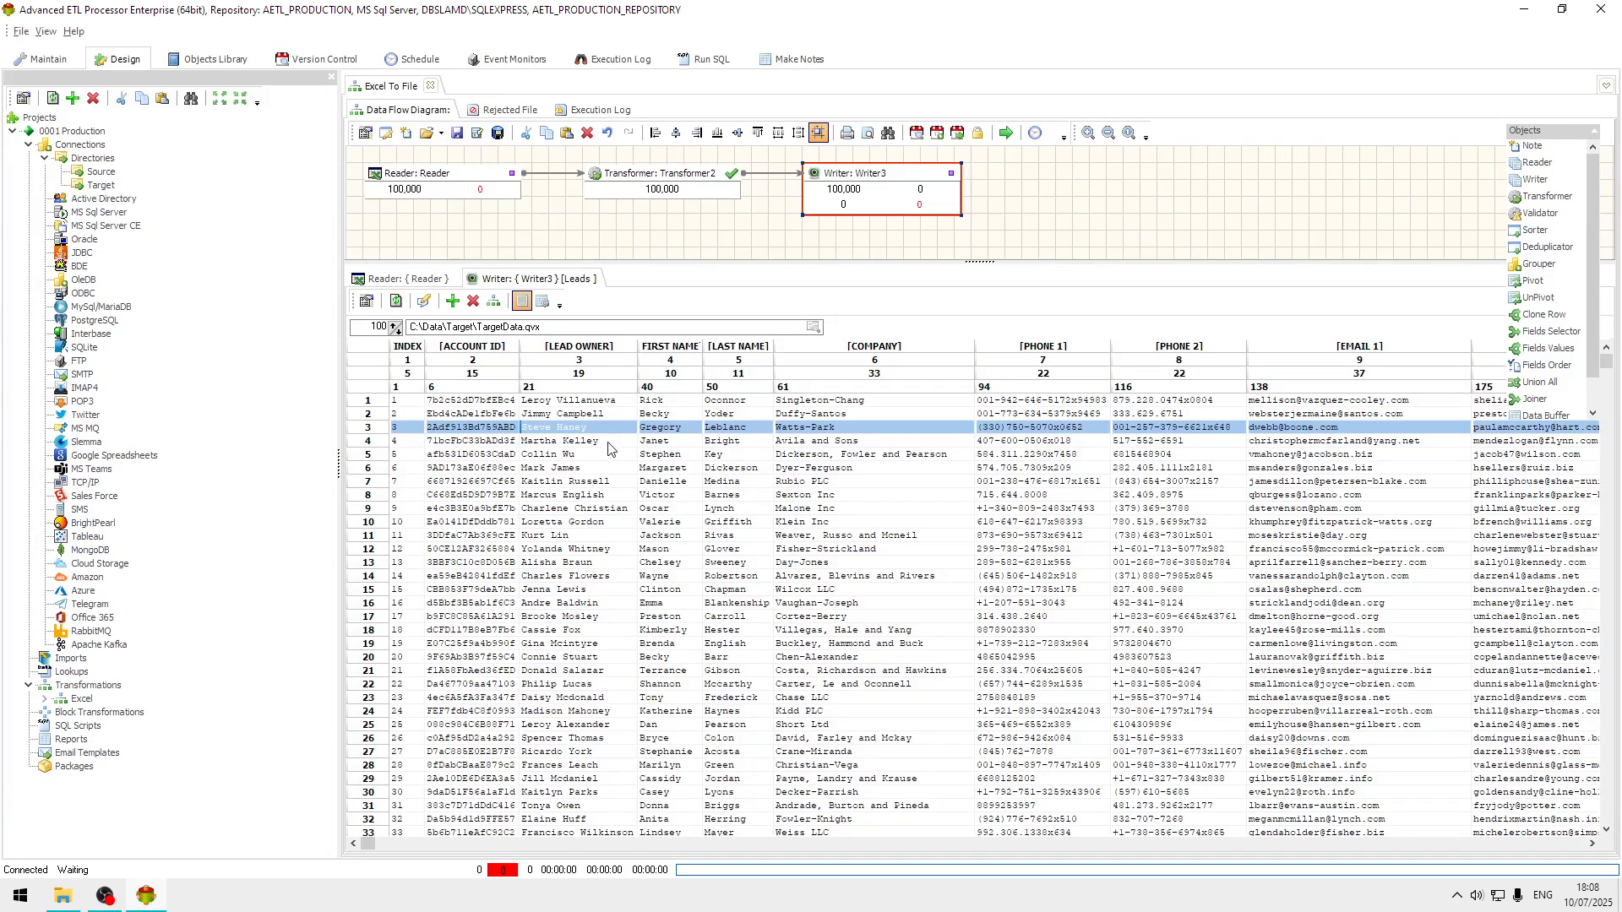
- Examine the written leads in the Writer's preview grid, review TargetData.qvx in the Q-Eye QlikView Data File Editor and close that editor
{"action": "left_click", "coordinate": [620, 400]}
{"action": "left_click", "coordinate": [662, 512]}
{"action": "left_click", "coordinate": [769, 441]}
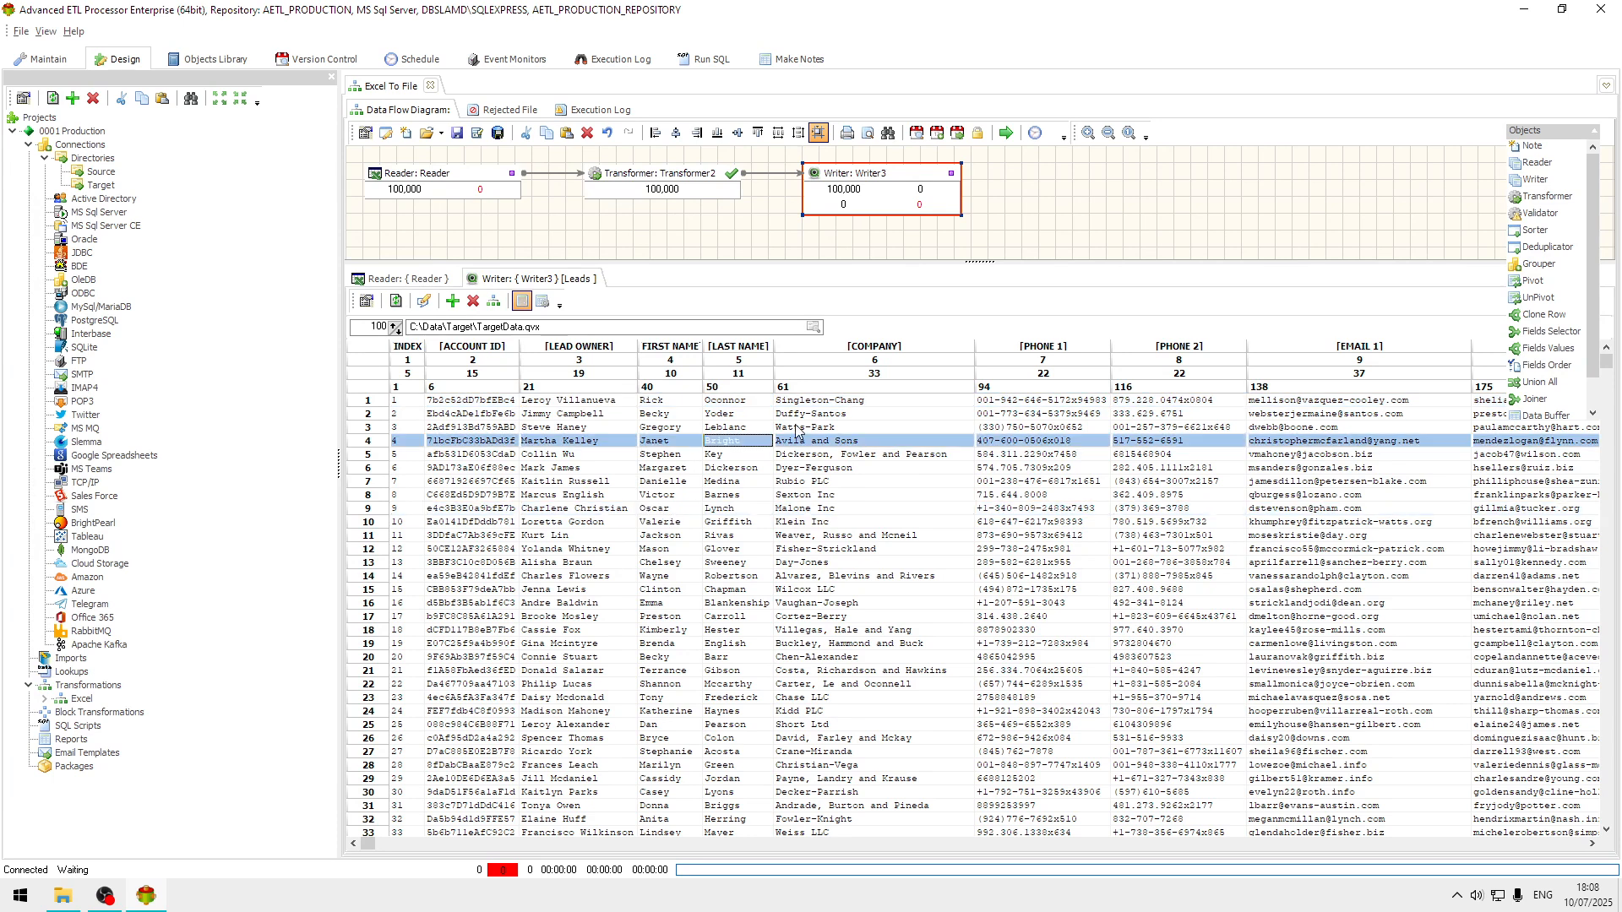
{"action": "scroll", "coordinate": [795, 425], "scroll_direction": "up", "scroll_amount": 3}
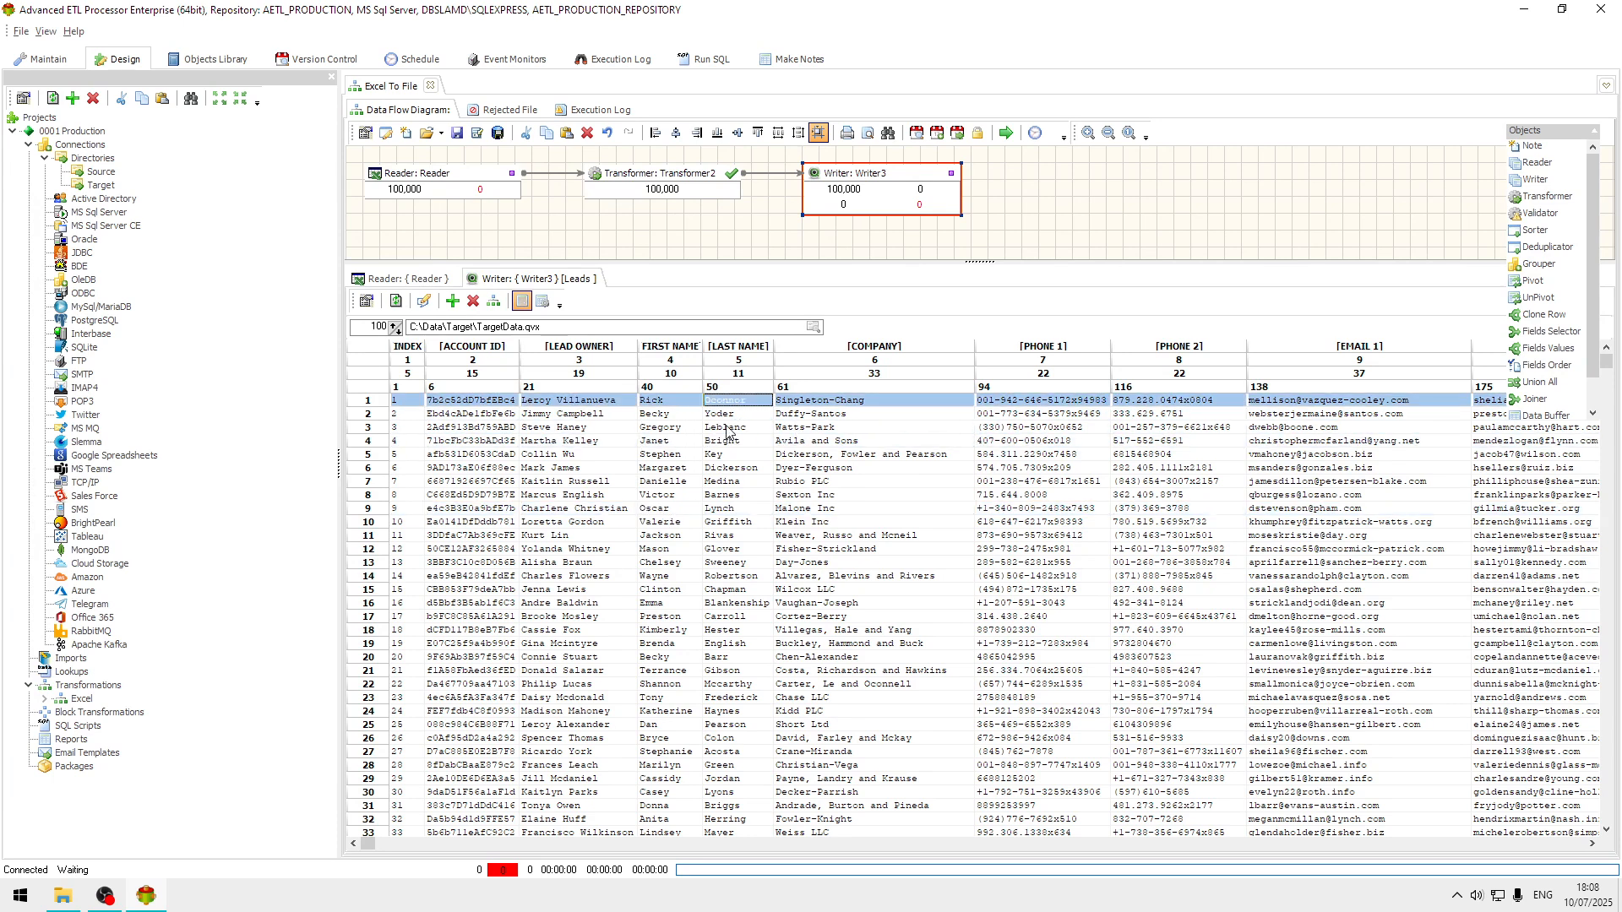
{"action": "left_click", "coordinate": [424, 305]}
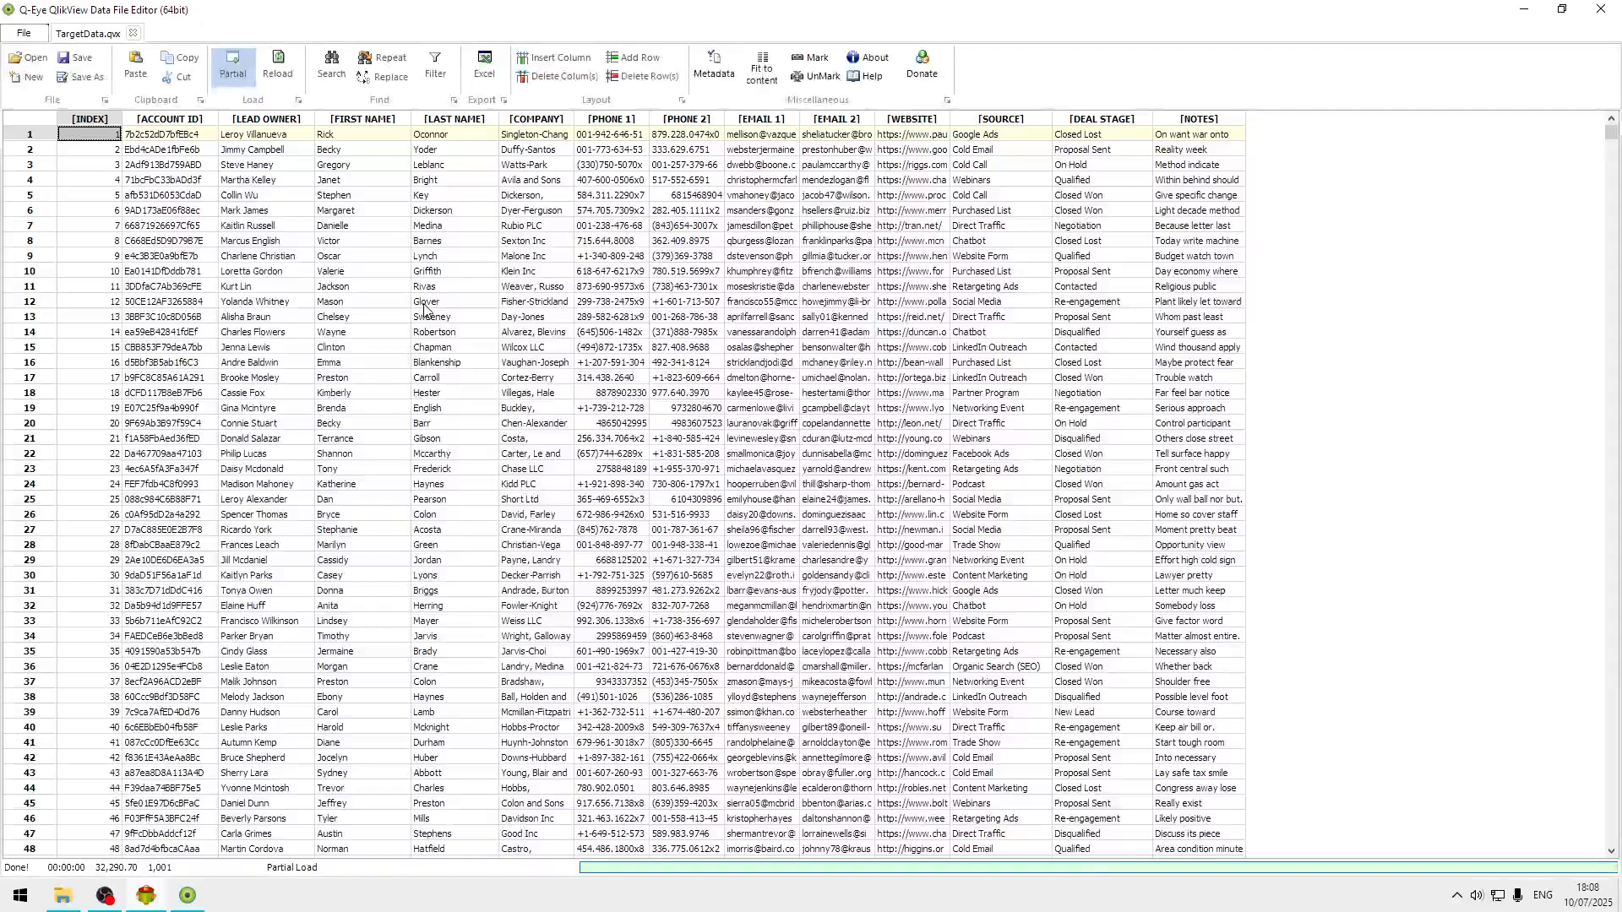
{"action": "scroll", "coordinate": [758, 287], "scroll_direction": "down", "scroll_amount": 1}
{"action": "scroll", "coordinate": [757, 288], "scroll_direction": "up", "scroll_amount": 4}
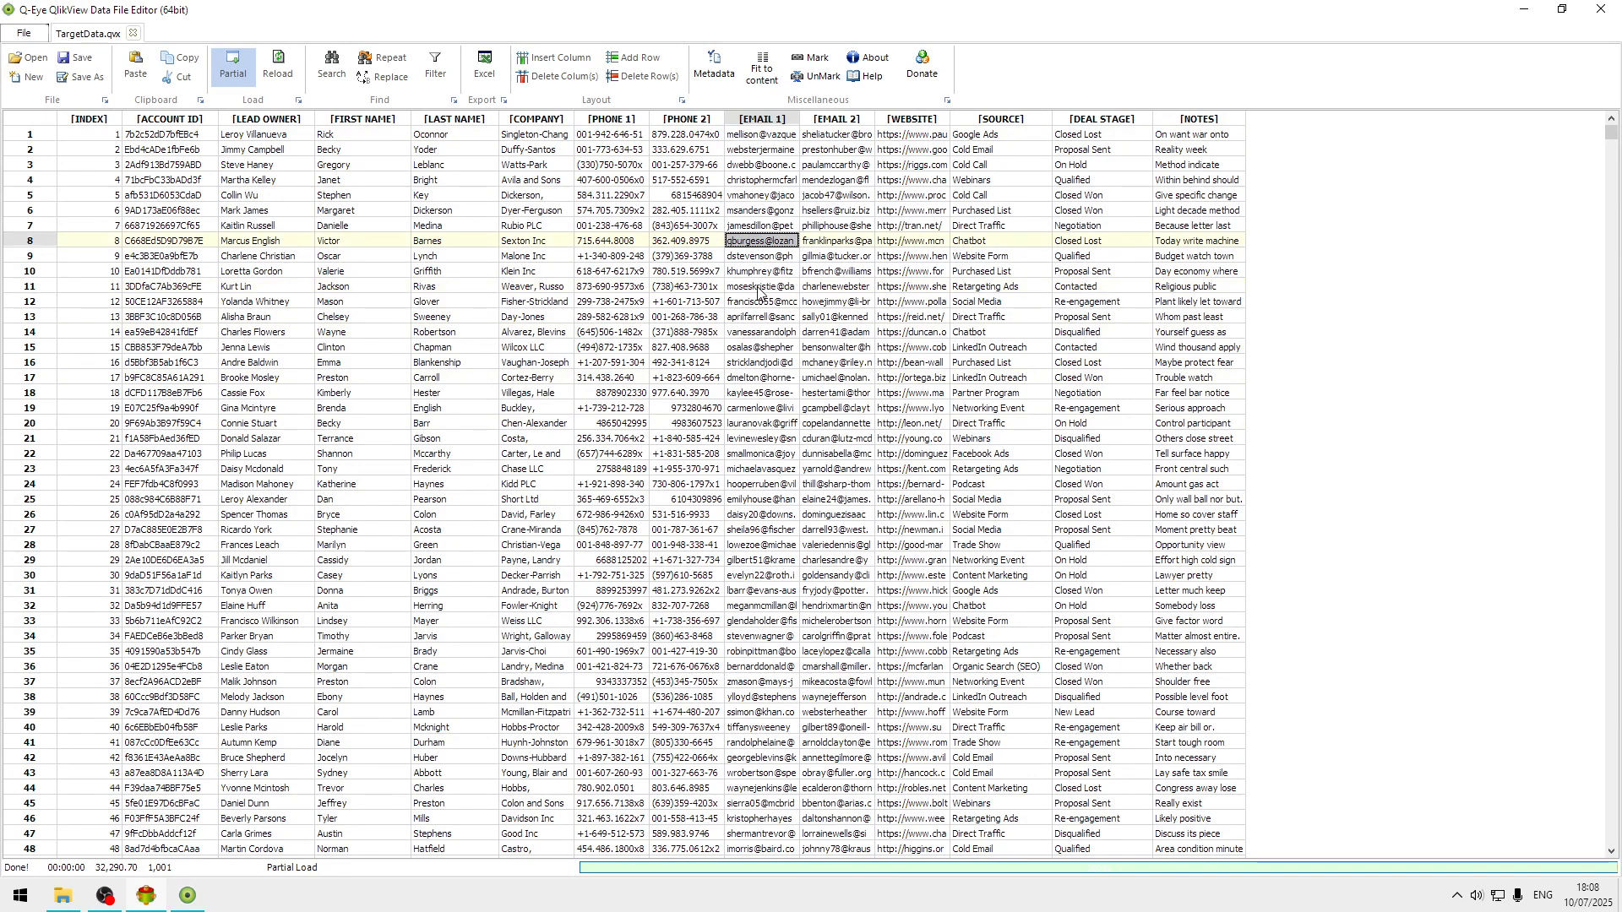
{"action": "left_click", "coordinate": [1601, 10]}
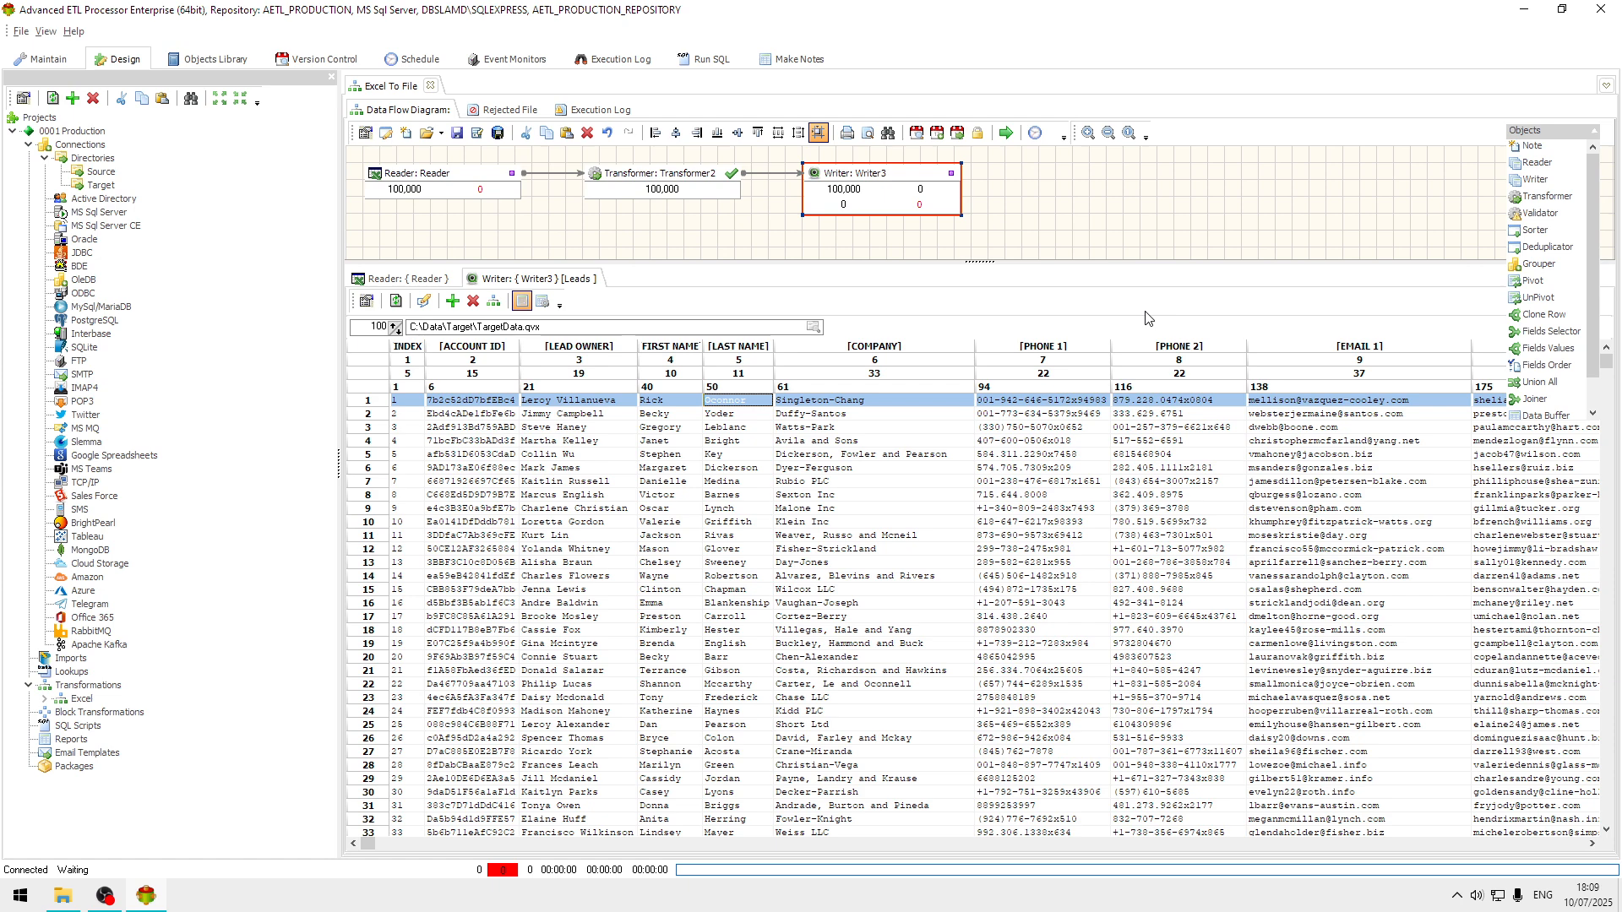
{"action": "left_click", "coordinate": [849, 905]}
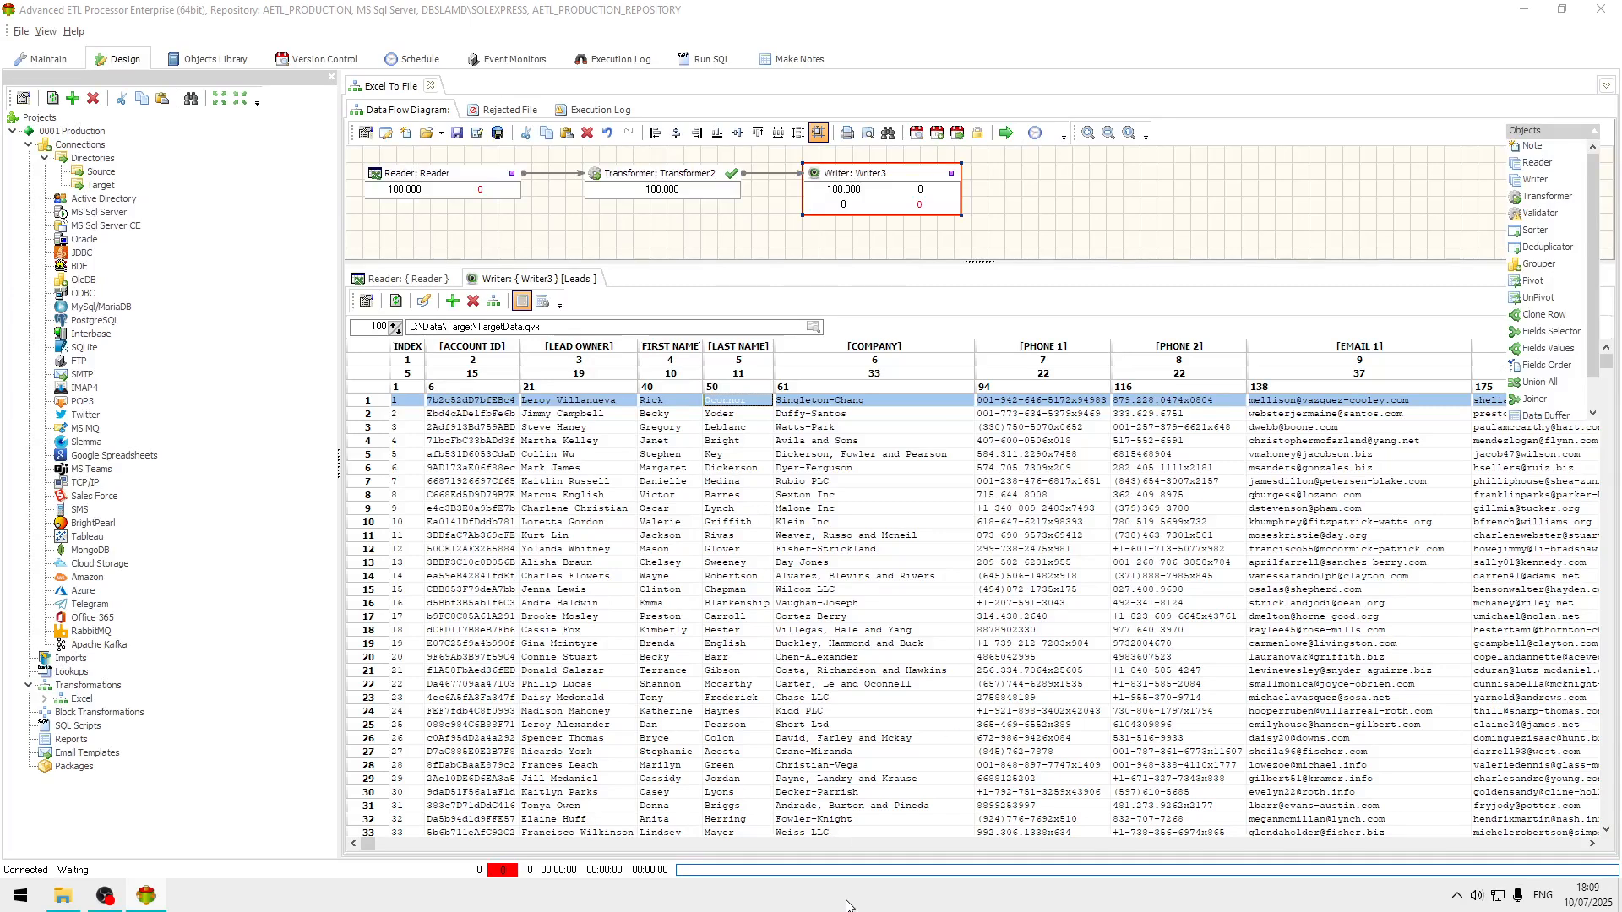